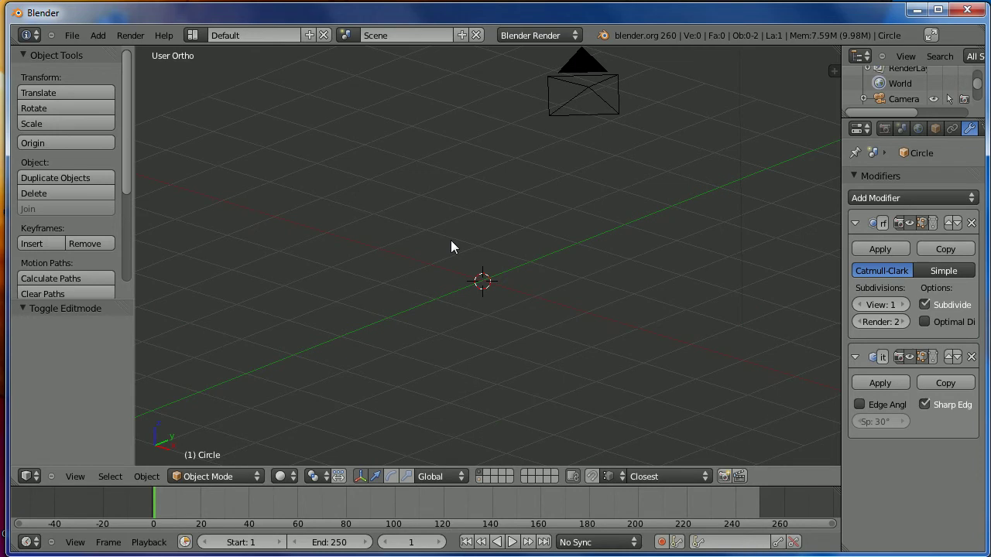
# - Add a mesh circle with 16 vertices at the world origin in top view
pyautogui.press('KP_7')
pyautogui.keyDown('shift'); pyautogui.moveTo(420, 158); pyautogui.dragTo(582, 337, button='middle'); pyautogui.keyUp('shift')
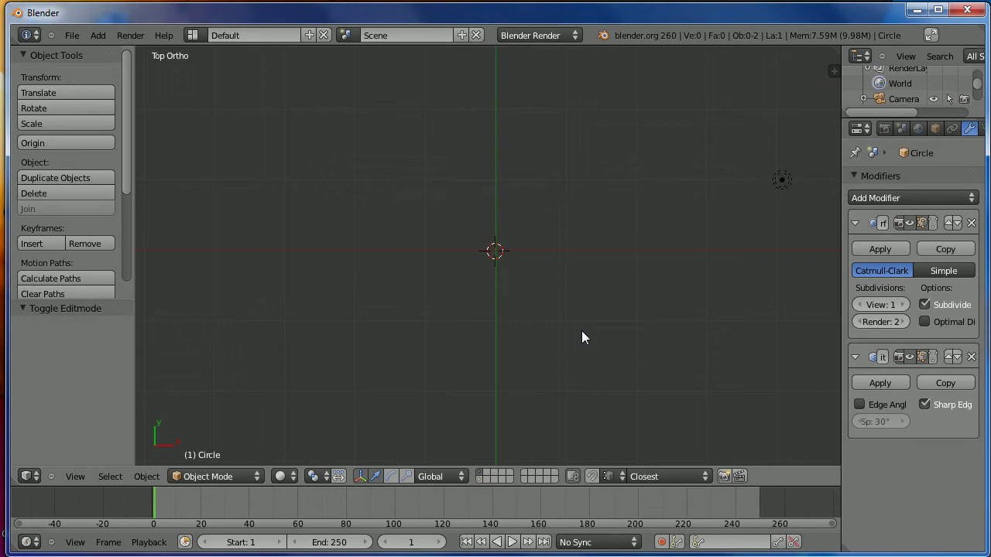
pyautogui.hotkey('shift', 'a')
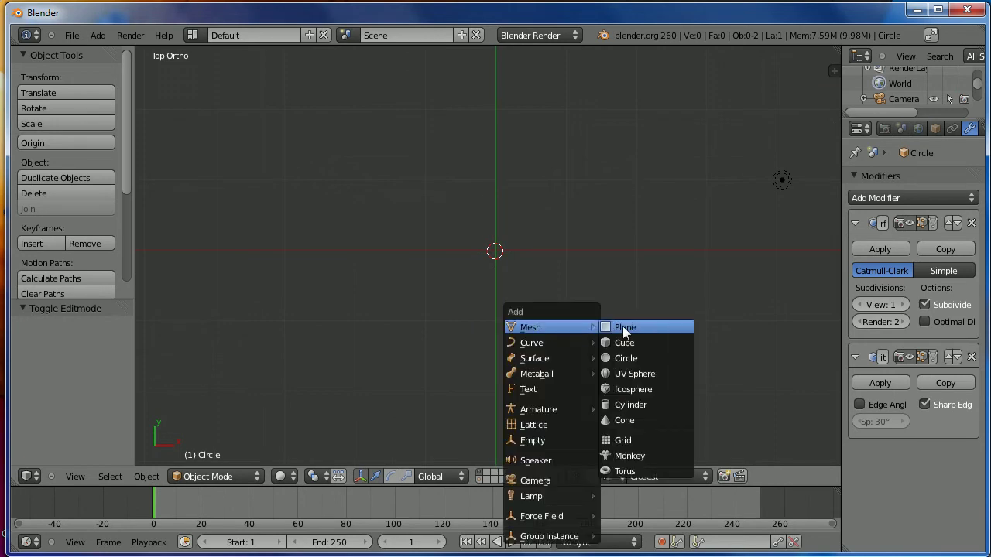
pyautogui.click(639, 359)
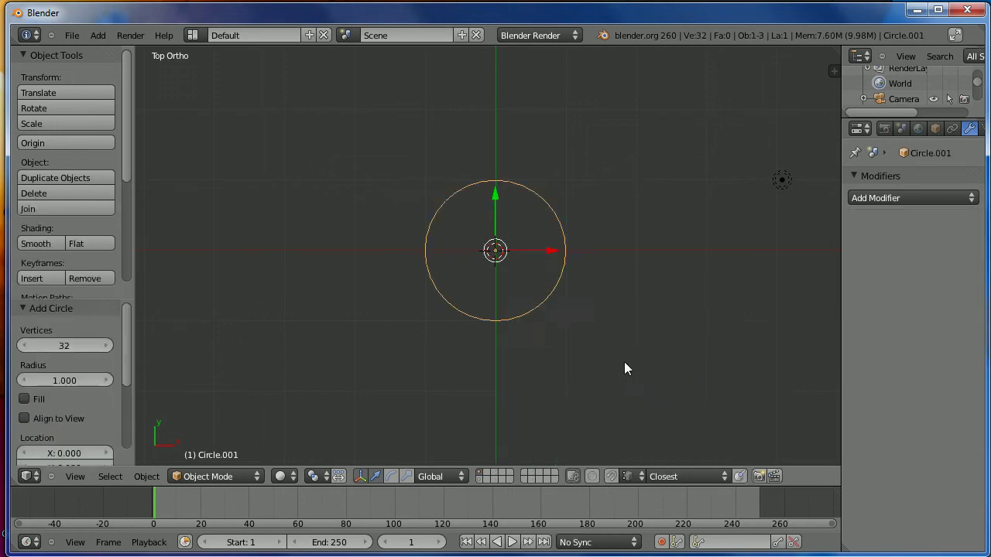
pyautogui.click(74, 348)
pyautogui.write('16')
pyautogui.press('Return')
# - Delete the seven vertices of the circle's upper half, keeping only the lower semicircle
pyautogui.press('Tab')
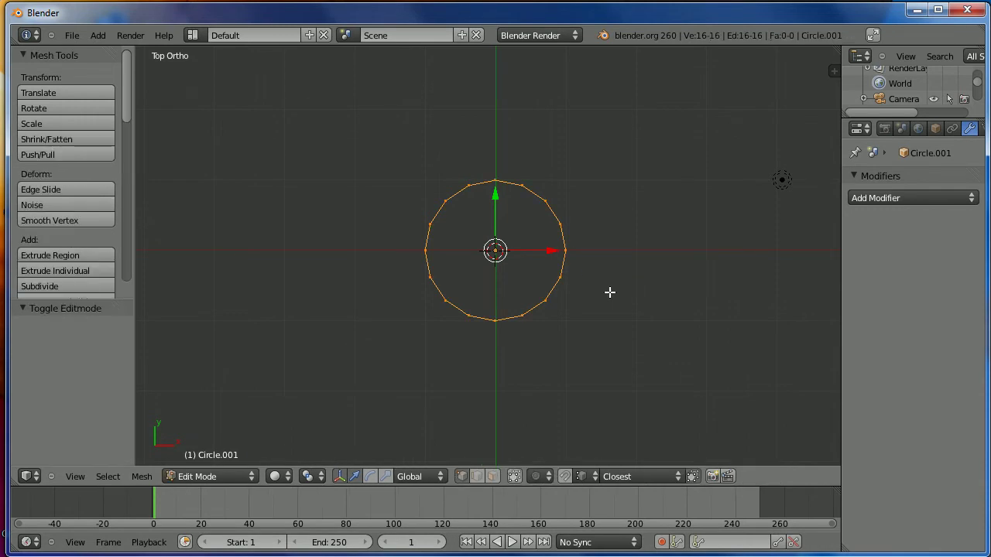
pyautogui.press('a')
pyautogui.press('b')
pyautogui.moveTo(380, 129); pyautogui.dragTo(617, 238)
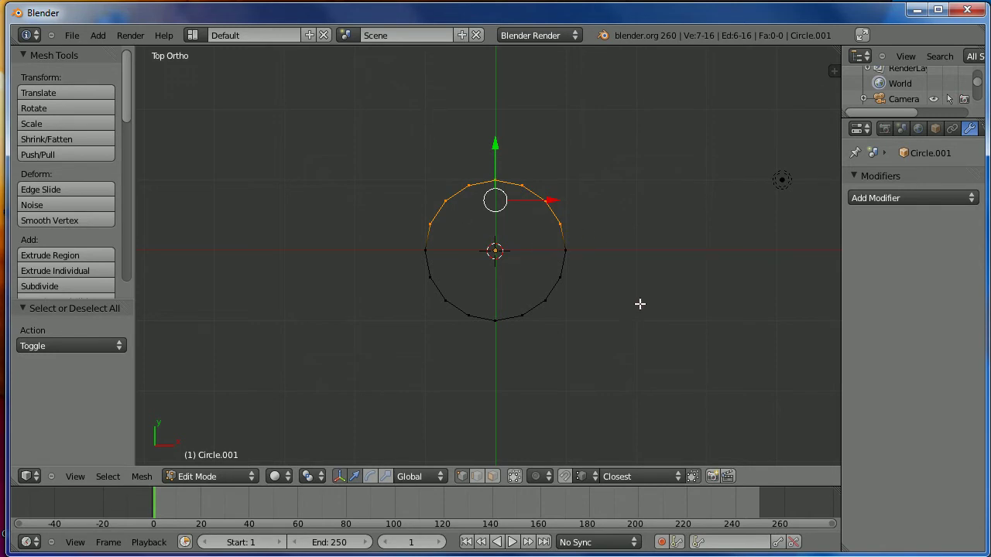
pyautogui.press('x')
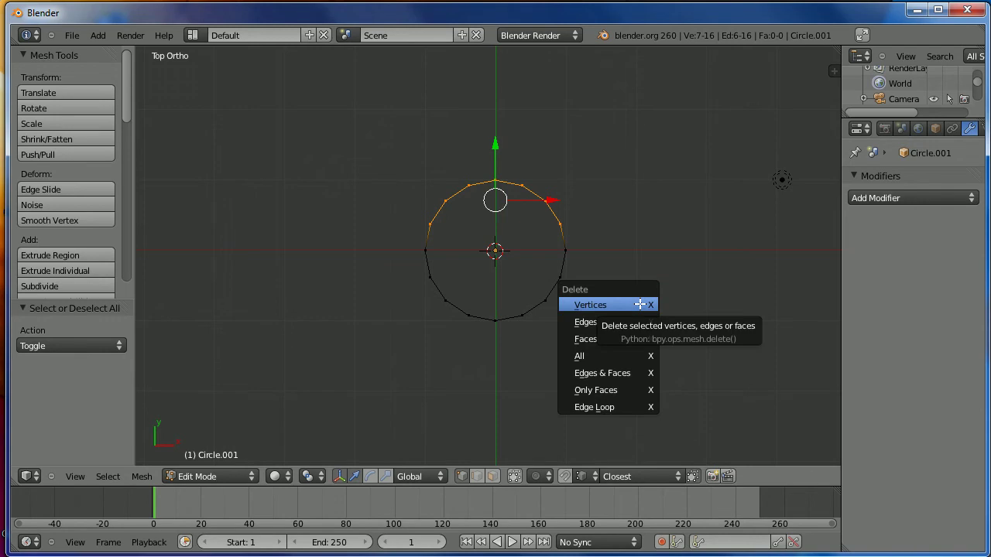
pyautogui.click(640, 305)
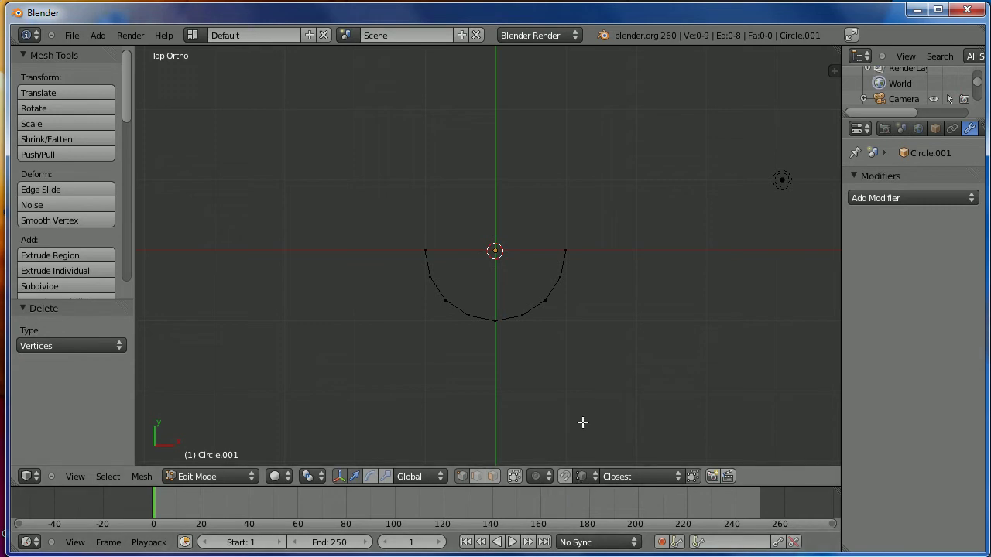
pyautogui.press('Tab')
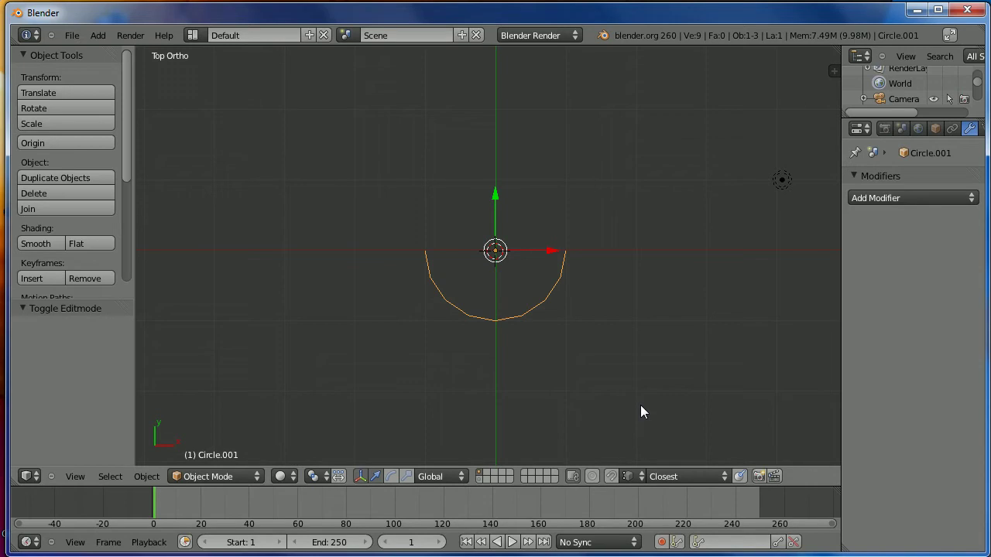
# - Rotate the semicircle 90 degrees in right side view so that it stands upright
pyautogui.press('KP_1')
pyautogui.press('KP_3')
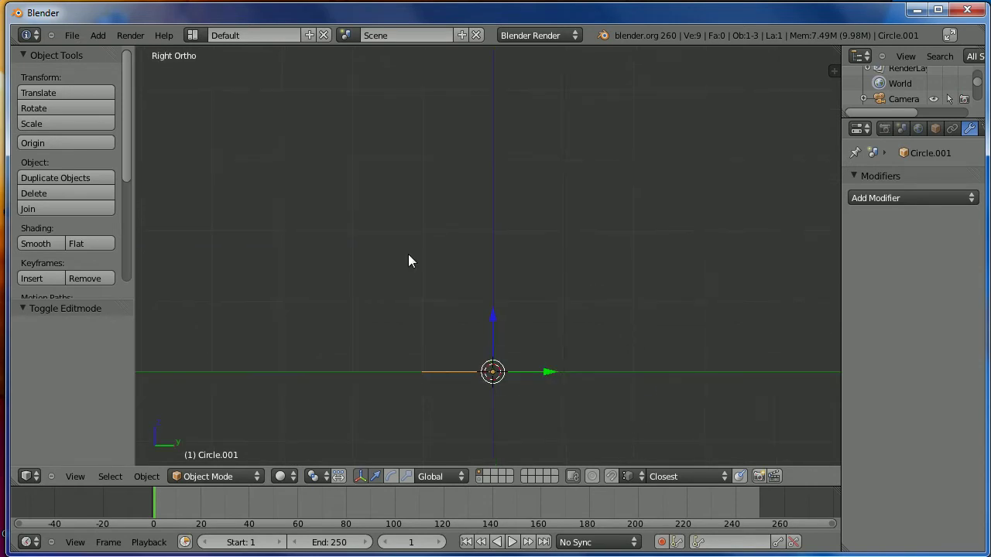
pyautogui.keyDown('shift'); pyautogui.moveTo(637, 332); pyautogui.dragTo(601, 316, button='middle'); pyautogui.keyUp('shift')
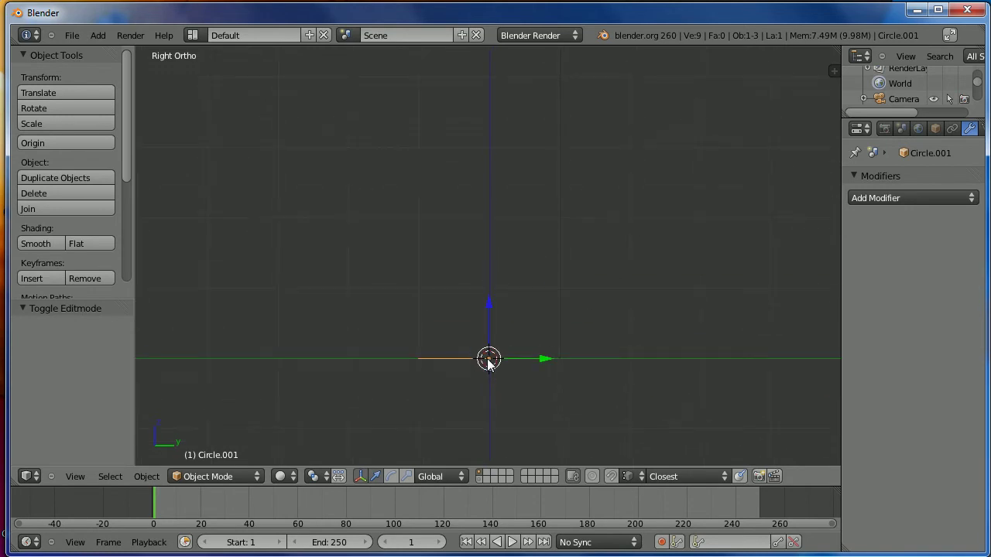
pyautogui.press('r')
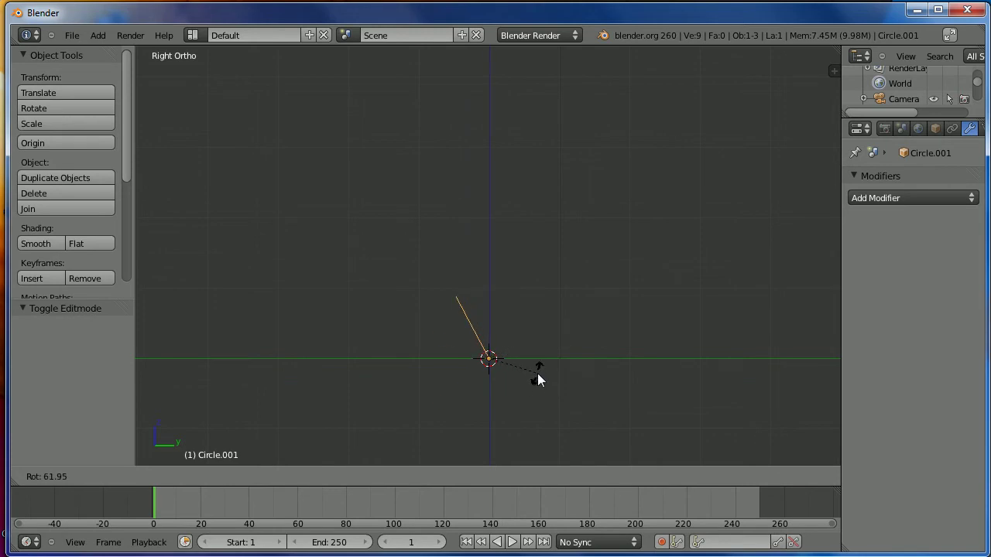
pyautogui.write('90')
pyautogui.press('Return')
pyautogui.keyDown('shift'); pyautogui.moveTo(572, 334); pyautogui.dragTo(586, 264, button='middle'); pyautogui.keyUp('shift')
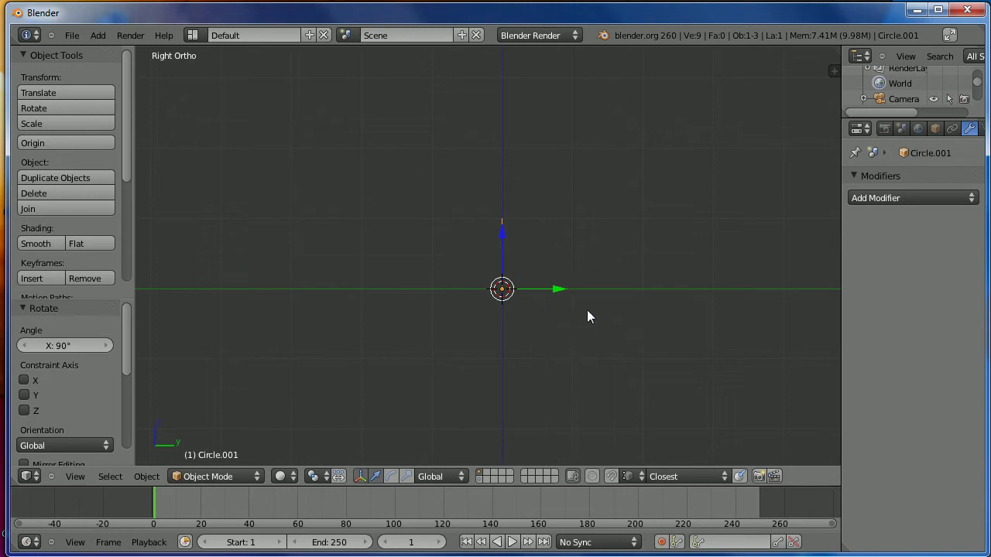
# - Shear all vertices of the upright semicircle by -1 in right side view
pyautogui.press('Tab')
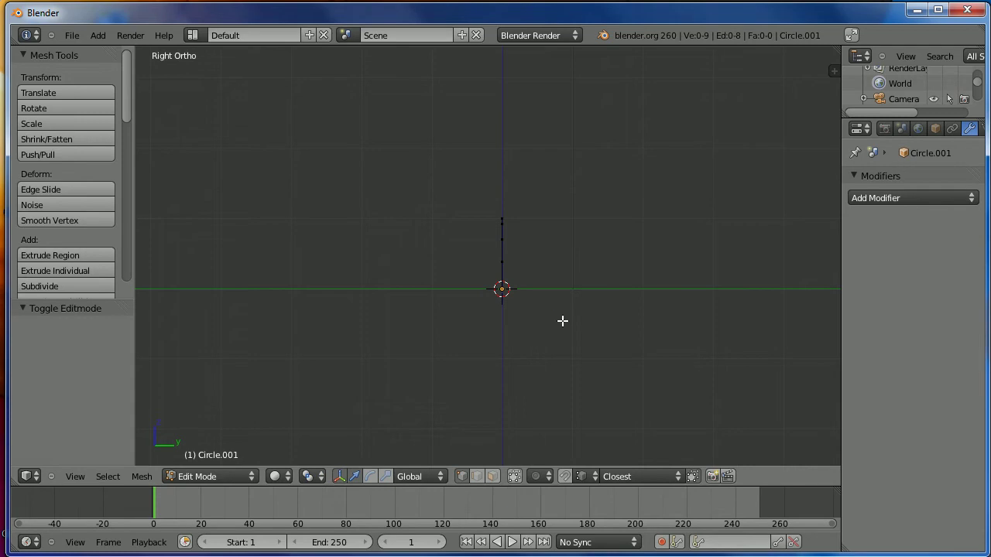
pyautogui.press('a')
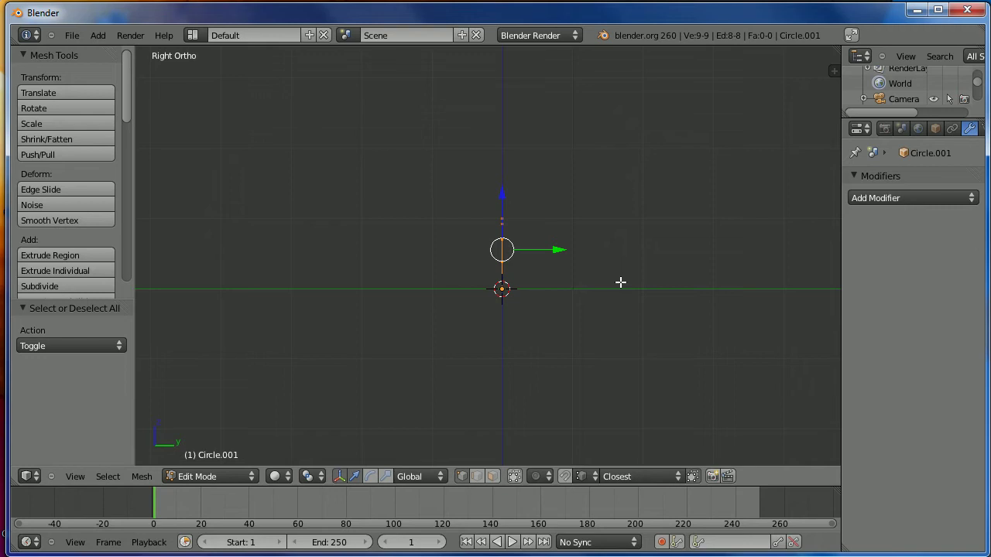
pyautogui.press('space')
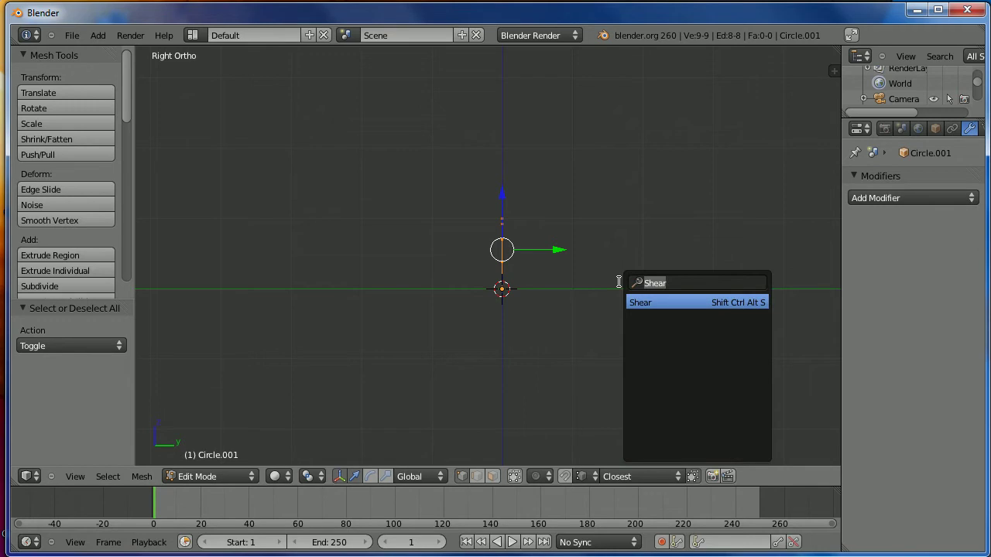
pyautogui.write('shear')
pyautogui.click(670, 303)
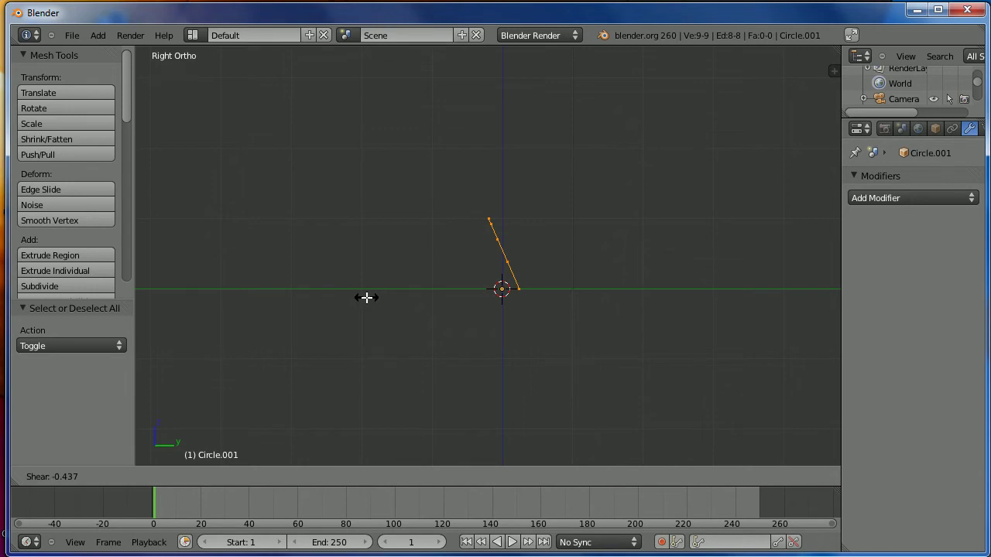
pyautogui.write('-1')
pyautogui.press('Return')
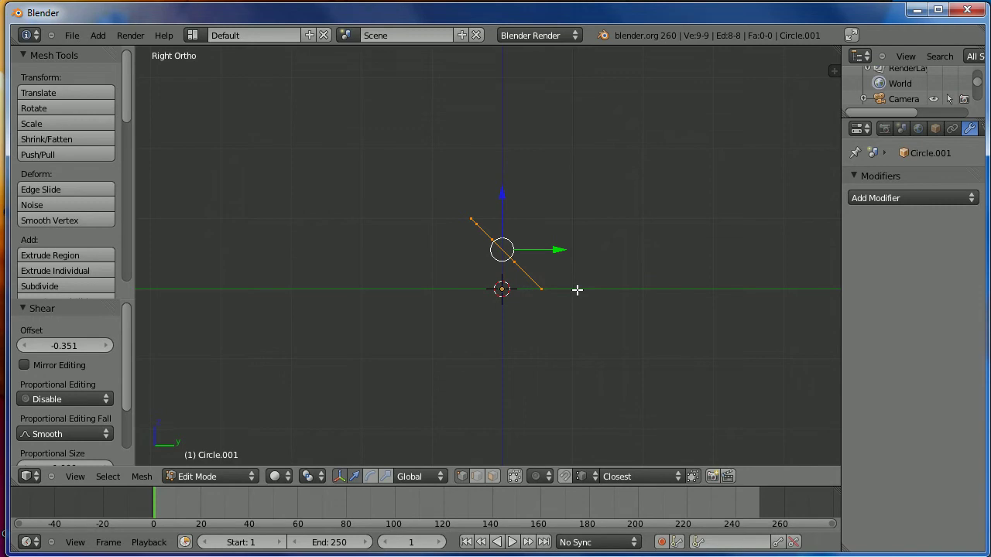
# - Extrude the sheared arc about 5.118 units along the global Y axis in right side view
pyautogui.press('KP_7')
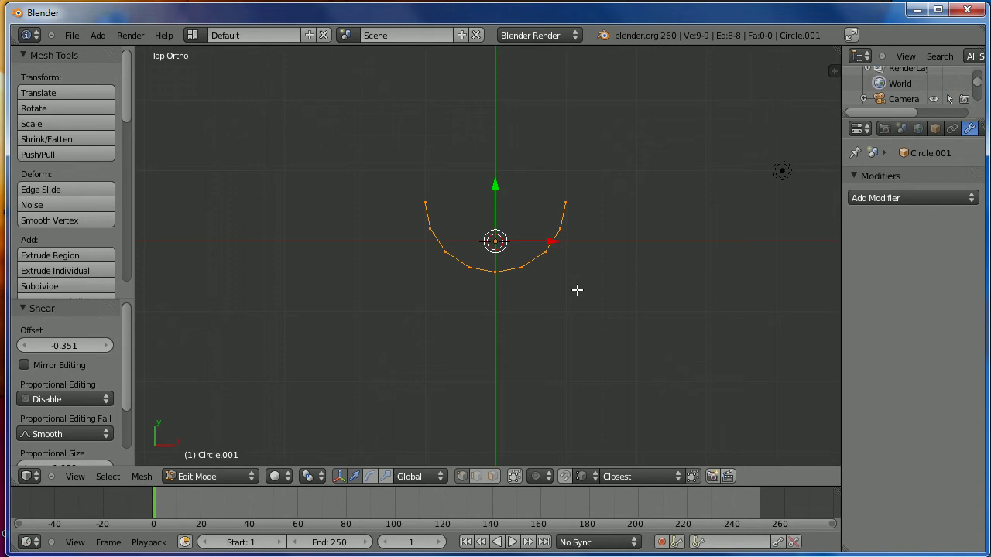
pyautogui.press('KP_1')
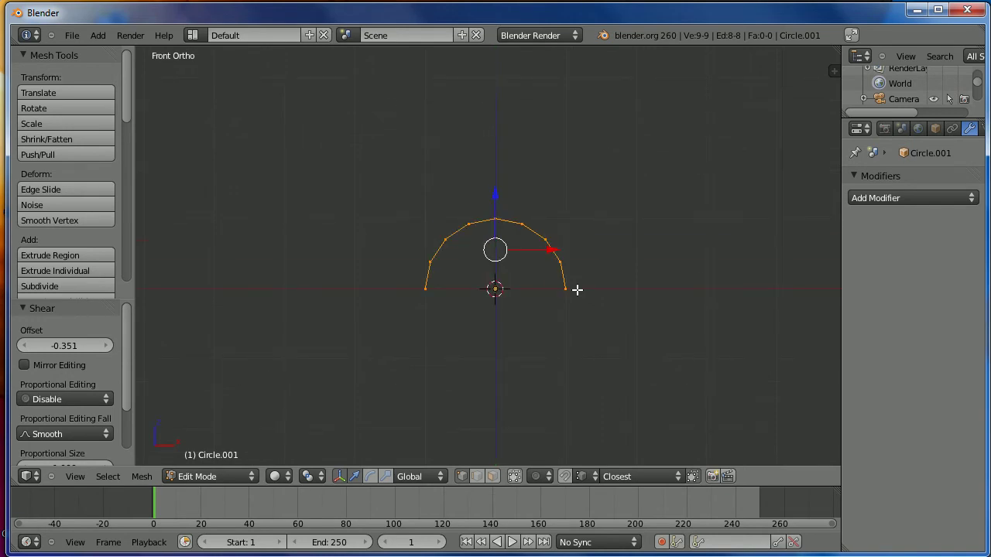
pyautogui.moveTo(639, 237); pyautogui.dragTo(447, 281, button='middle')
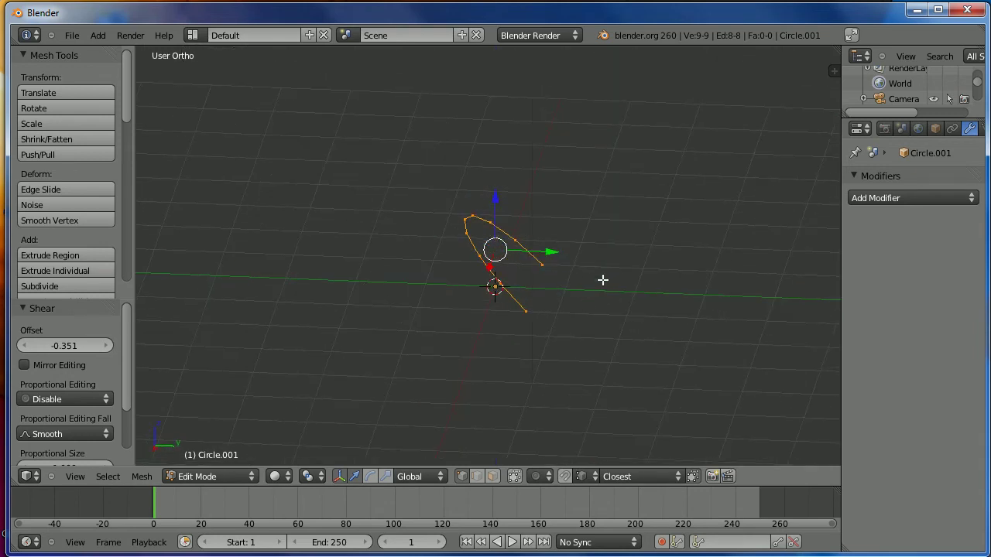
pyautogui.press('KP_7')
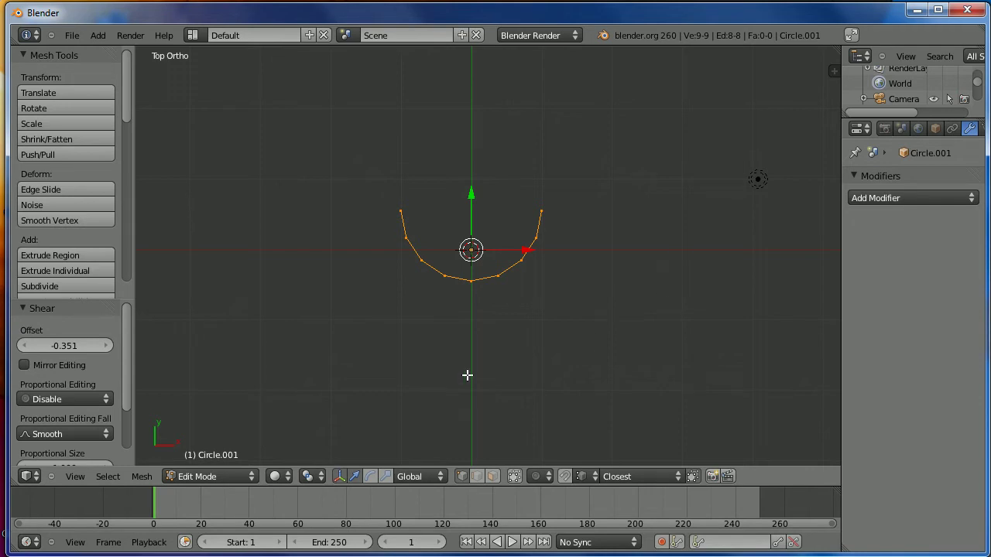
pyautogui.press('KP_1')
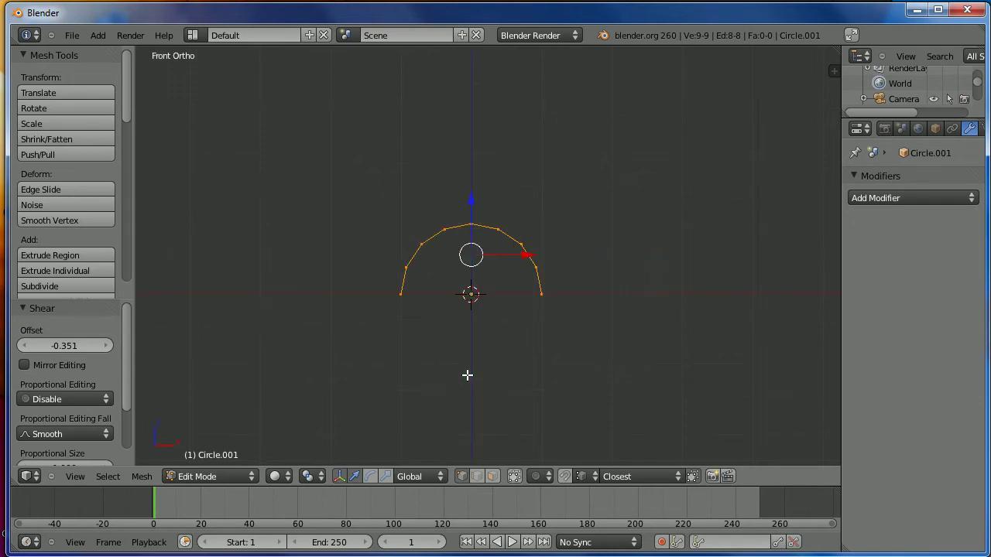
pyautogui.press('KP_3')
pyautogui.keyDown('shift'); pyautogui.moveTo(604, 317); pyautogui.dragTo(438, 328, button='middle'); pyautogui.keyUp('shift')
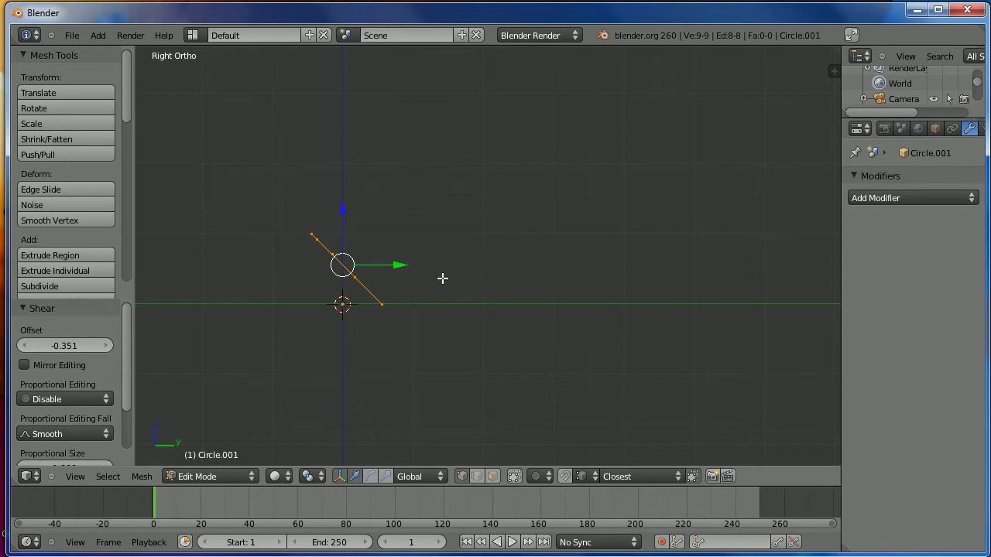
pyautogui.press('e')
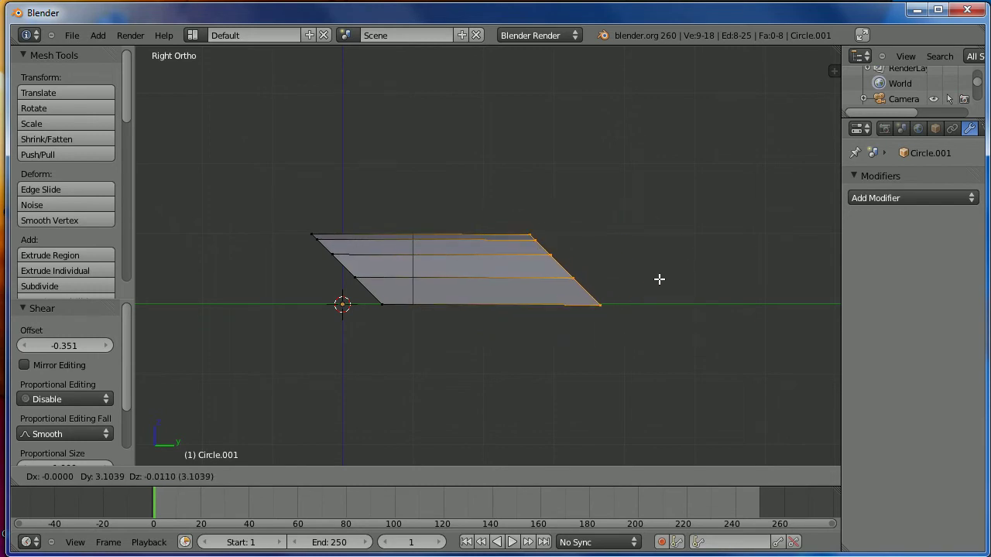
pyautogui.press('y')
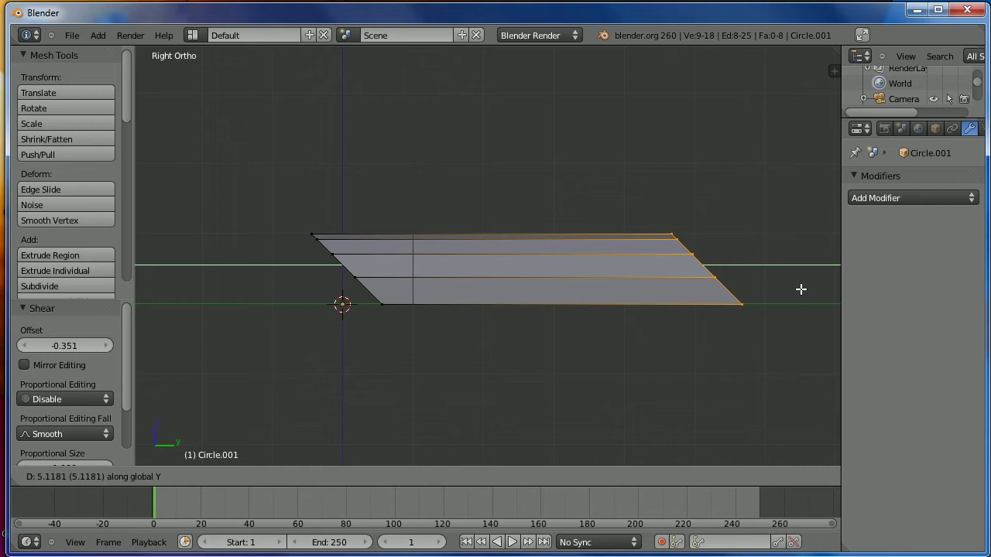
pyautogui.click(801, 288)
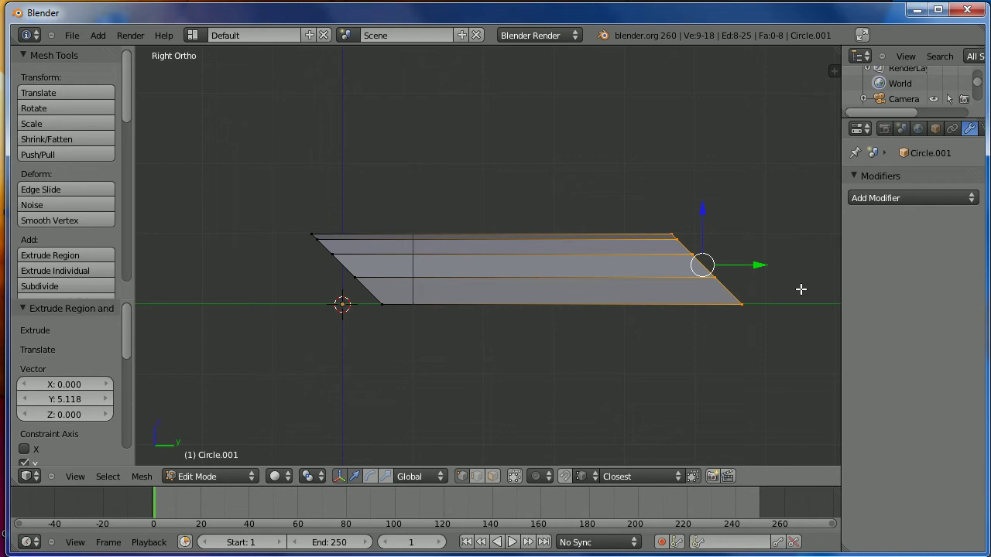
# - Flatten the extruded end by scaling its vertices to 0 along Y, and clear the selection
pyautogui.press('s')
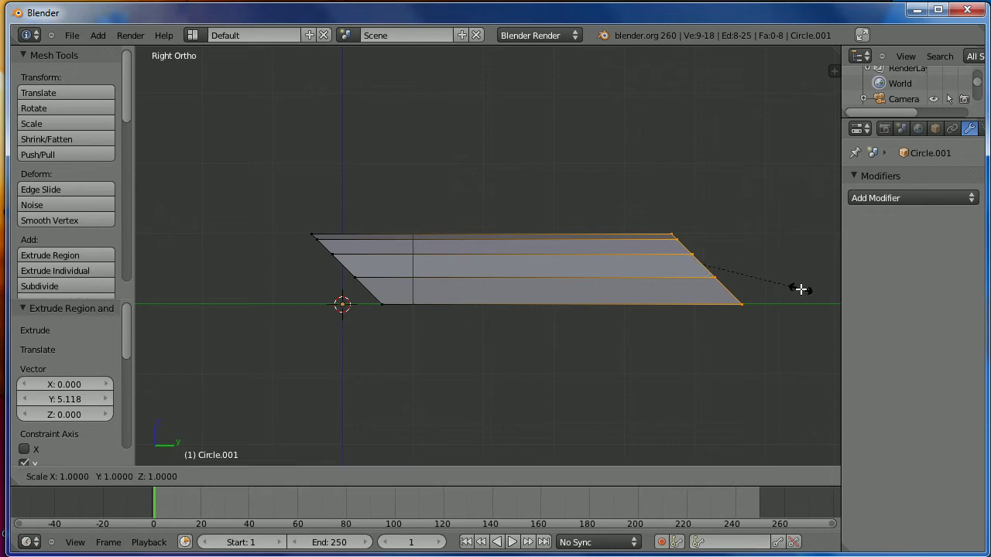
pyautogui.press('y')
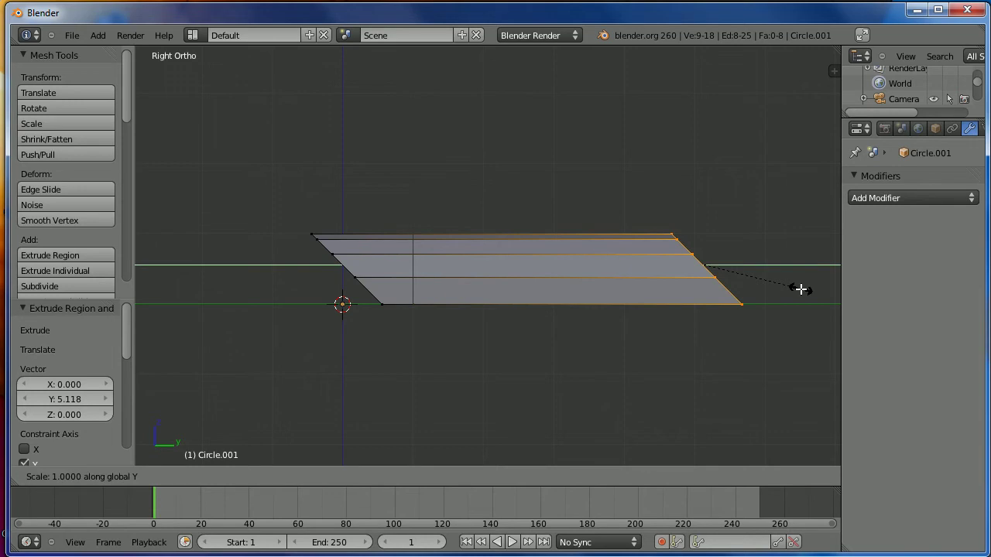
pyautogui.write('0')
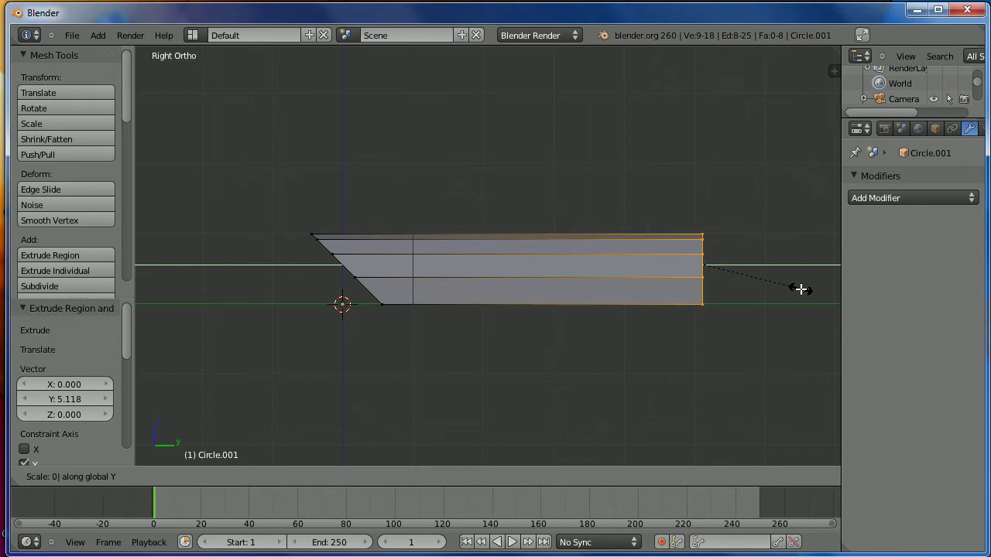
pyautogui.press('Return')
pyautogui.keyDown('shift'); pyautogui.moveTo(785, 361); pyautogui.dragTo(782, 292, button='middle'); pyautogui.keyUp('shift')
pyautogui.press('a')
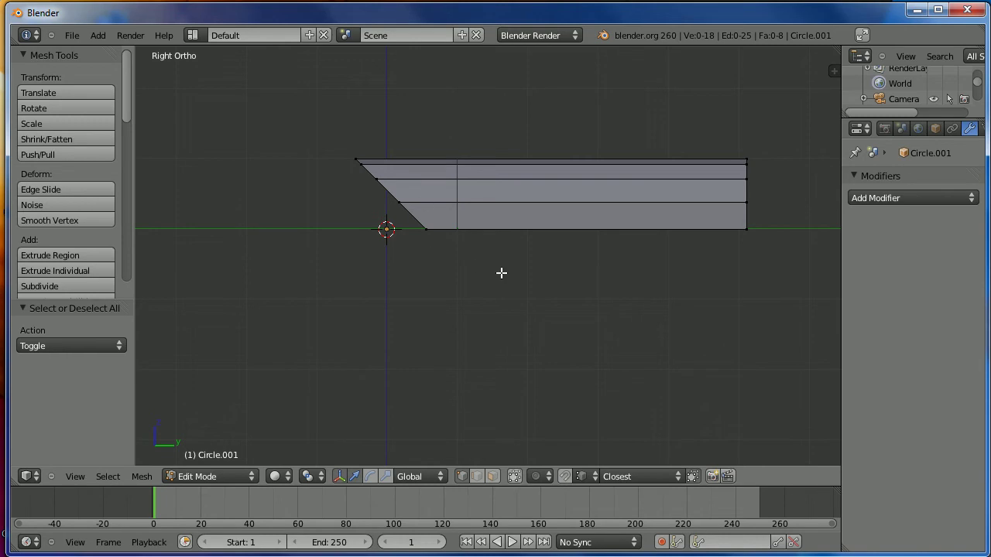
pyautogui.press('b')
pyautogui.moveTo(320, 138); pyautogui.dragTo(457, 262)
pyautogui.moveTo(386, 324); pyautogui.dragTo(334, 284, button='middle')
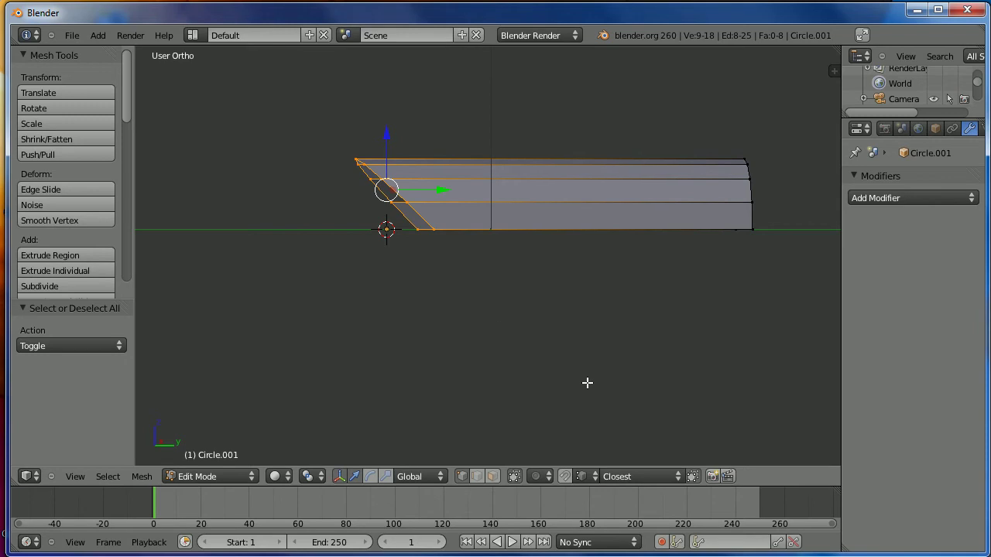
pyautogui.press('a')
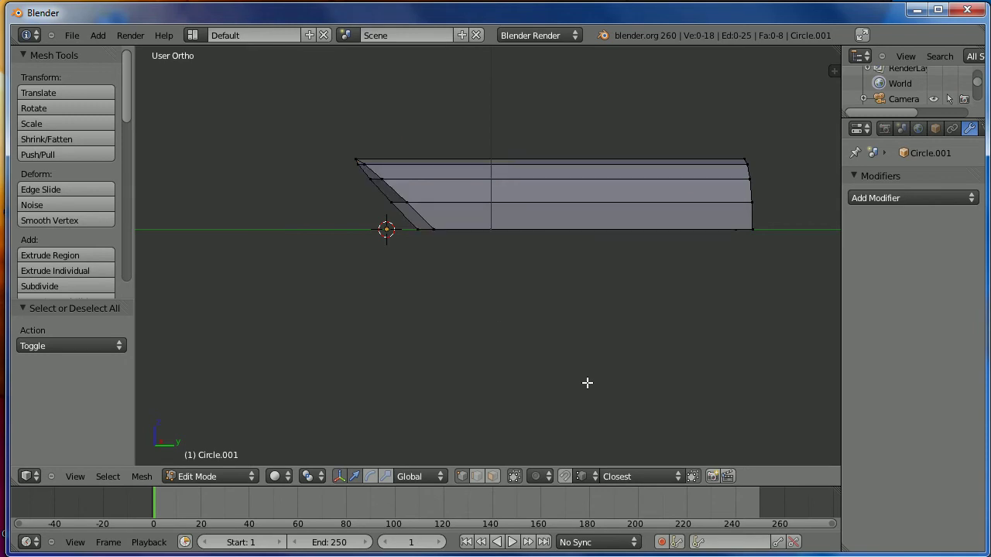
# - Box-select only the visible-side vertices of the slanted end in right side view and inspect the selection from an angle
pyautogui.press('KP_3')
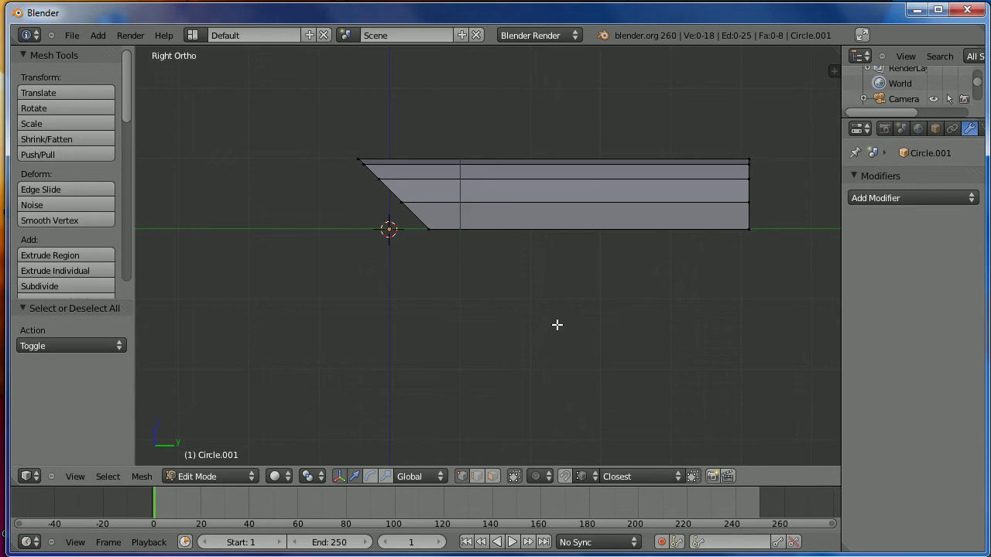
pyautogui.press('b')
pyautogui.moveTo(328, 95); pyautogui.dragTo(477, 296)
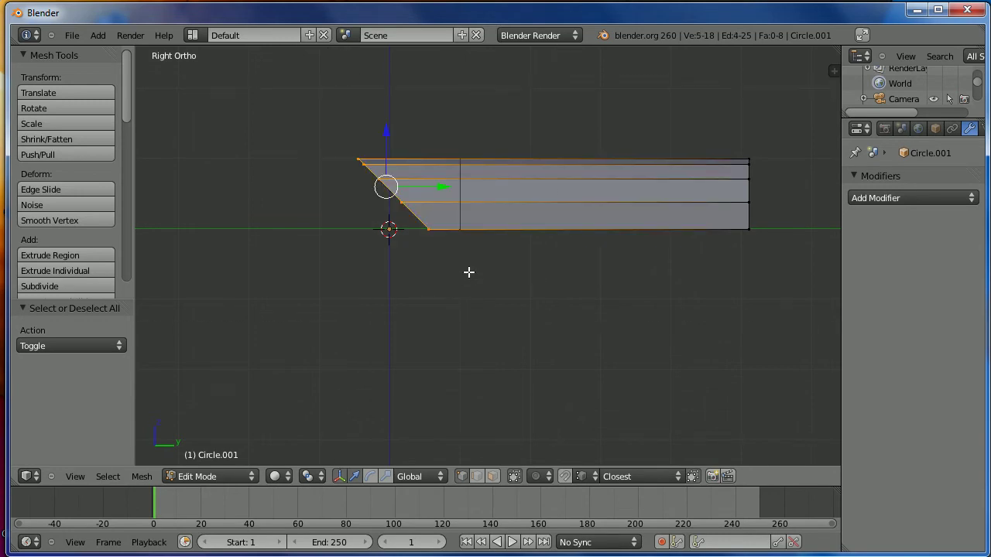
pyautogui.moveTo(358, 290); pyautogui.dragTo(456, 306, button='middle')
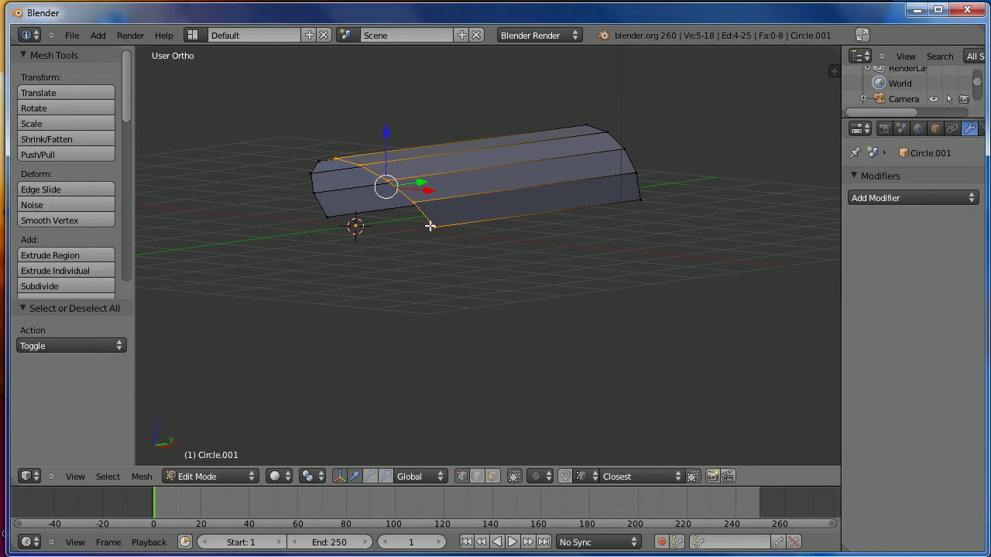
# - Turn off limiting selection to visible and box-select all nine vertices of the slanted end in right side view
pyautogui.click(515, 477)
pyautogui.press('KP_3')
pyautogui.press('a')
pyautogui.press('b')
pyautogui.moveTo(325, 116); pyautogui.dragTo(471, 279)
pyautogui.moveTo(338, 317); pyautogui.dragTo(419, 322, button='middle')
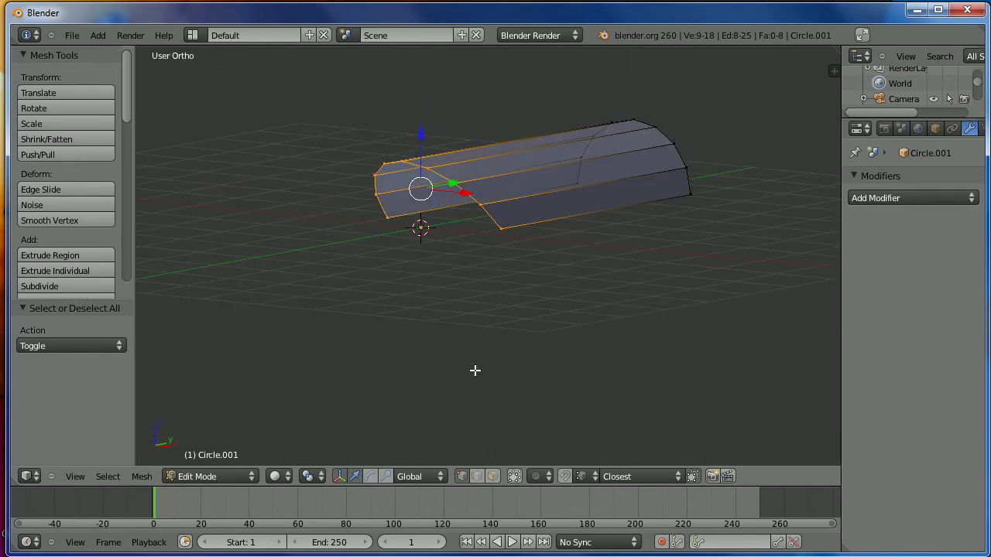
# - Extrude the slanted end about 1.88 units down along global Z and lower it a further 0.914 units
pyautogui.press('KP_3')
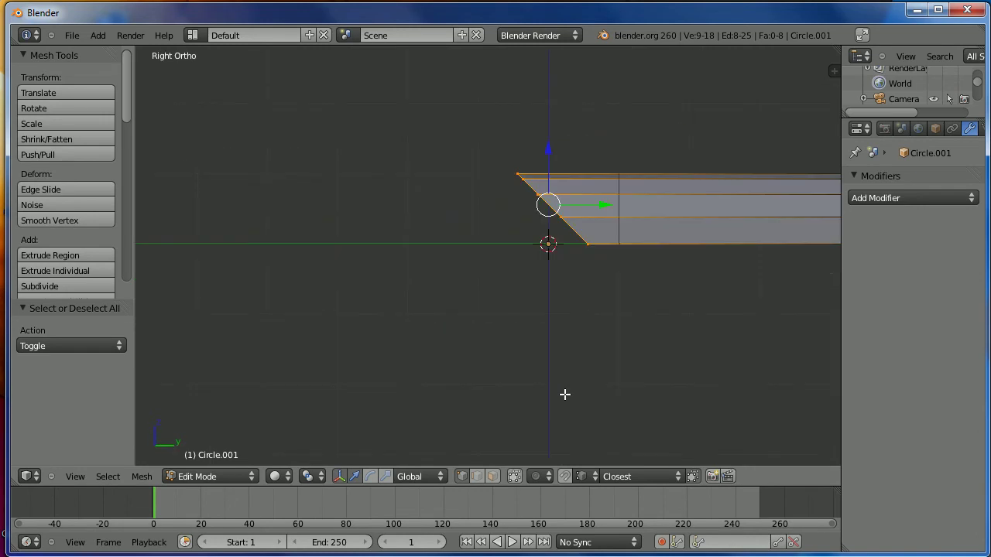
pyautogui.keyDown('shift'); pyautogui.moveTo(743, 358); pyautogui.dragTo(507, 310, button='middle'); pyautogui.keyUp('shift')
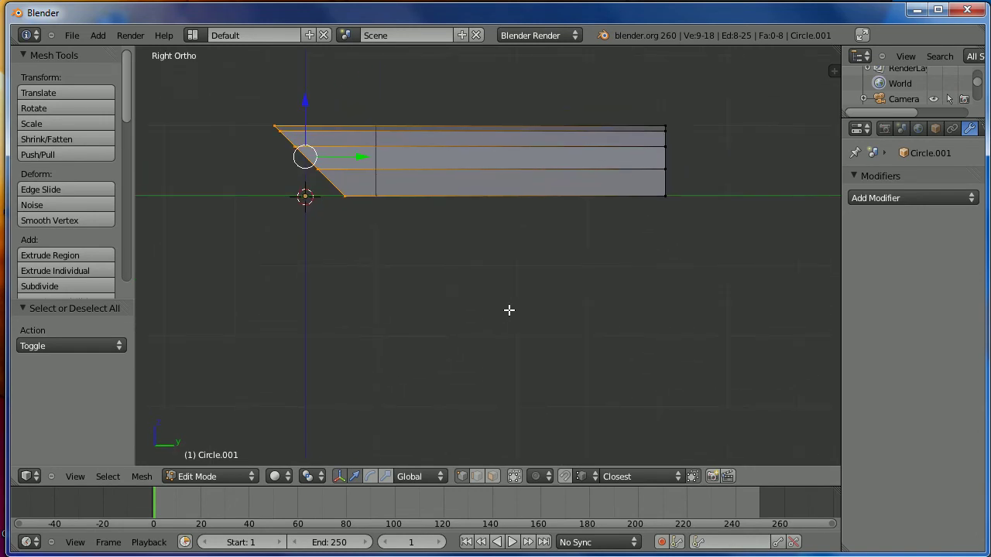
pyautogui.press('e')
pyautogui.press('z')
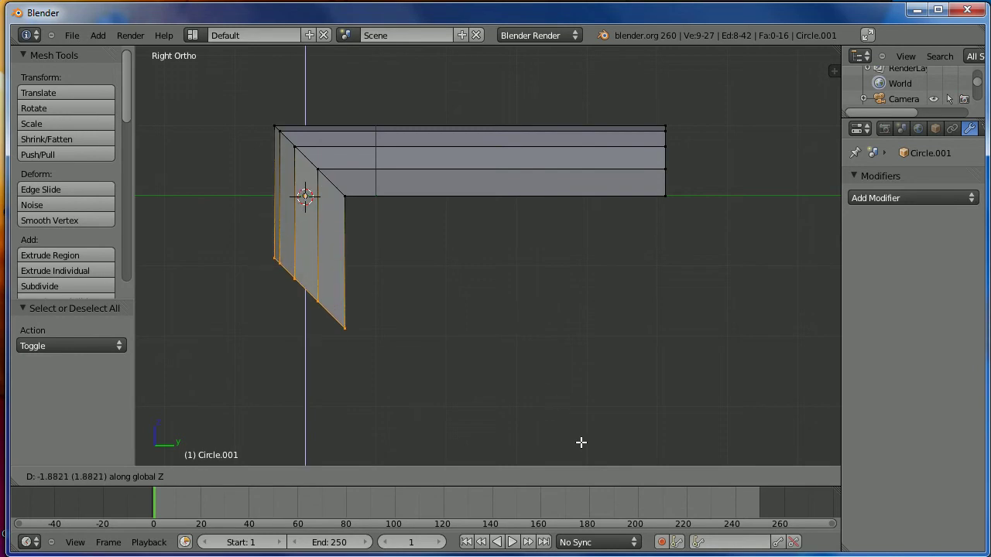
pyautogui.click(577, 440)
pyautogui.moveTo(306, 232); pyautogui.dragTo(317, 308)
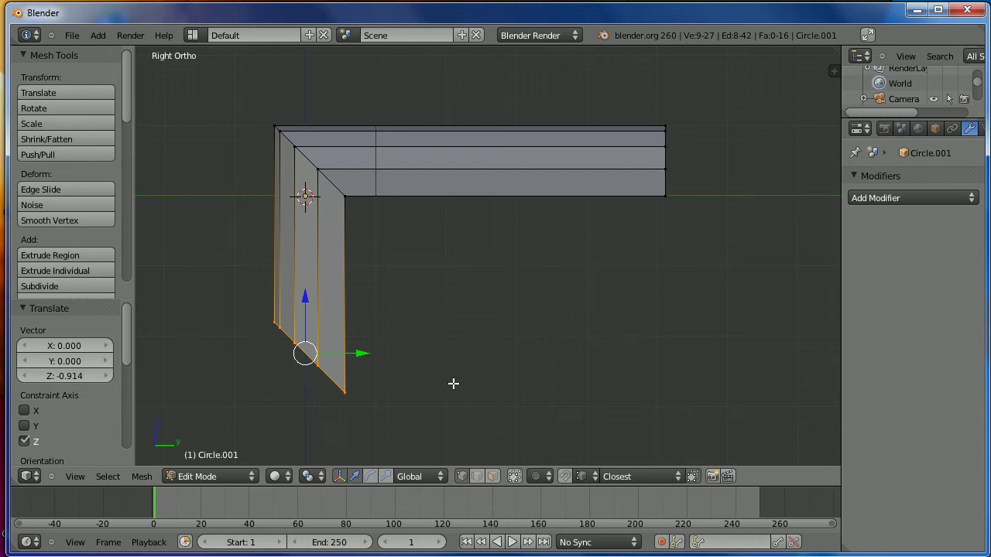
# - Flatten the bottom end of the downward extrusion by scaling its vertices to 0 along Z
pyautogui.press('s')
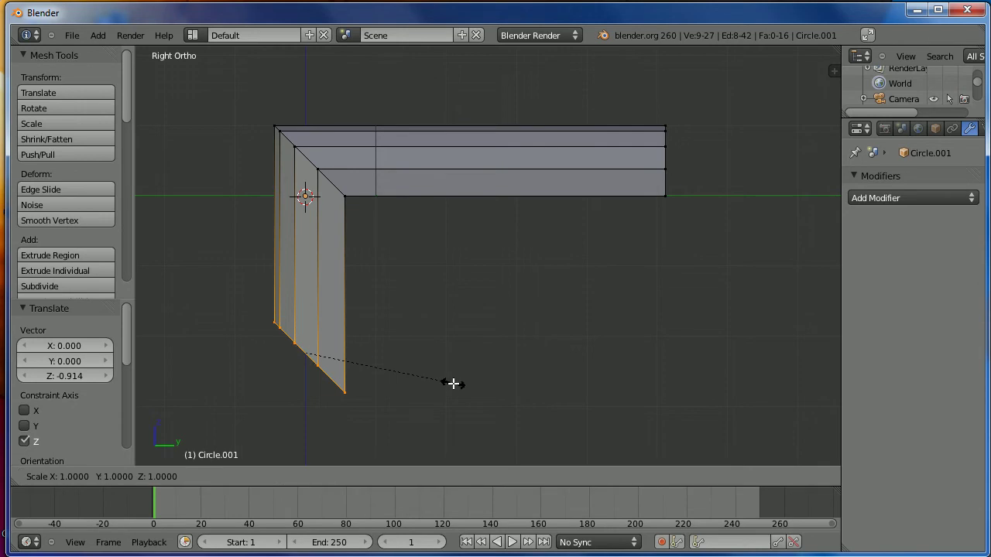
pyautogui.press('z')
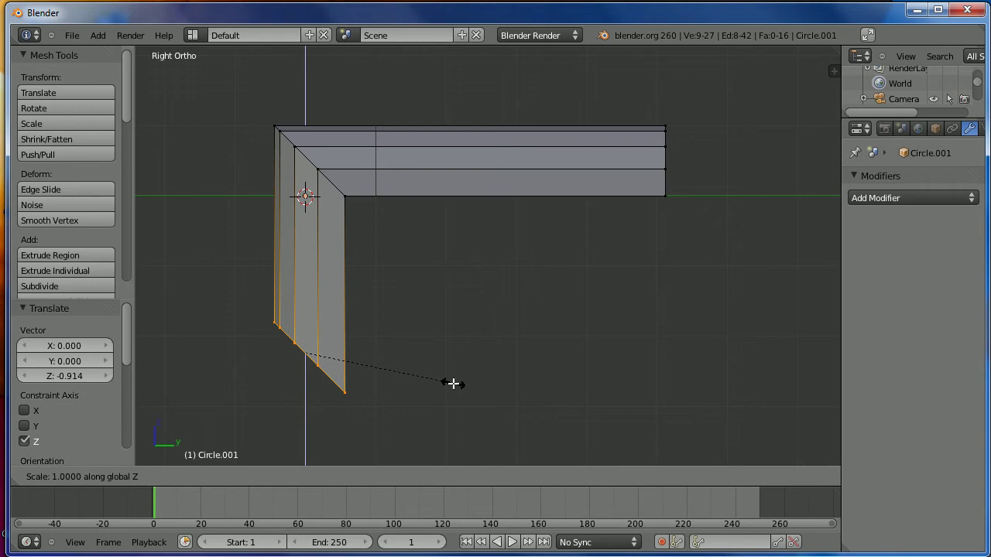
pyautogui.write('0')
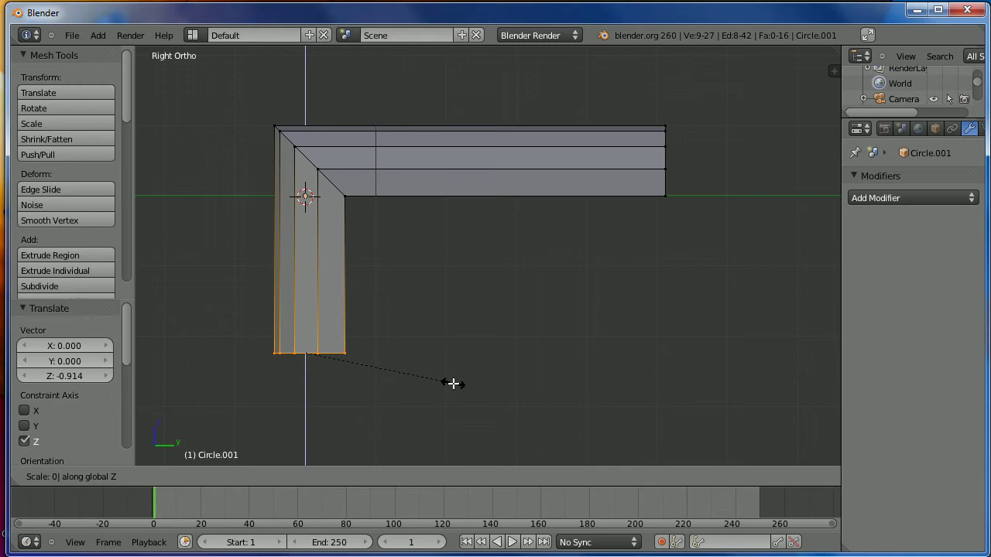
pyautogui.press('Return')
pyautogui.moveTo(642, 292); pyautogui.dragTo(670, 361, button='middle')
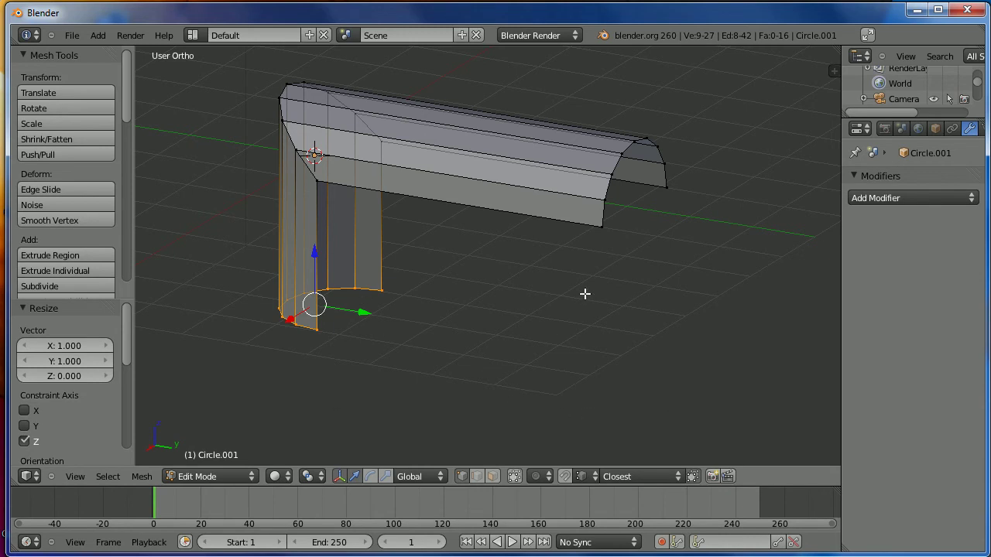
# - Set the snap element to Vertex and extrude the open end's lower corner vertex down along Z to the vertical section's bottom, 2.237 units
pyautogui.rightClick(605, 229)
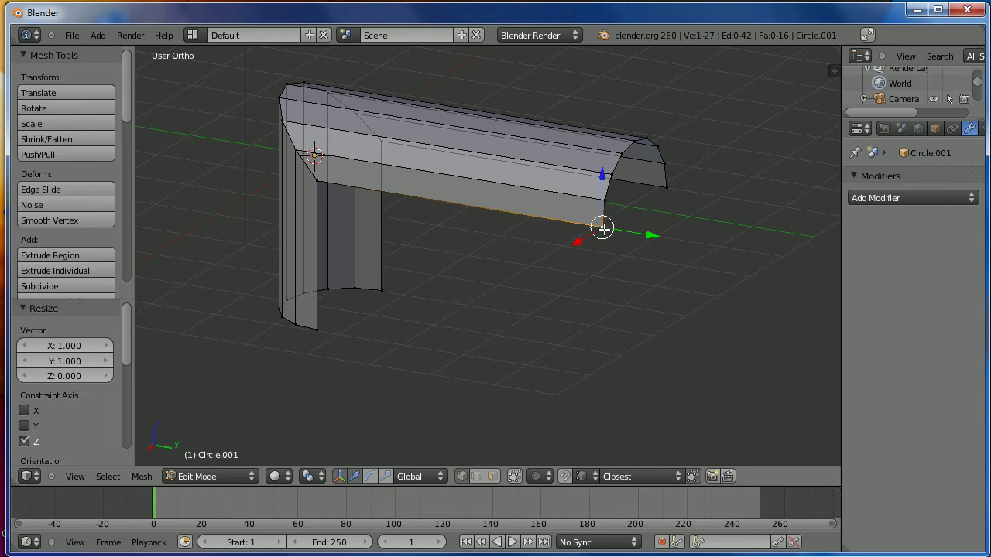
pyautogui.click(595, 478)
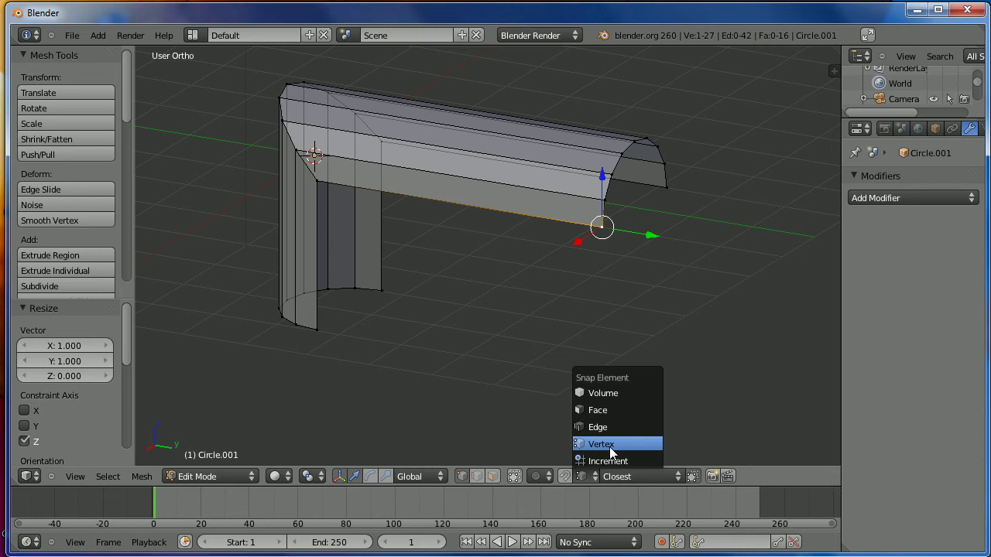
pyautogui.click(611, 447)
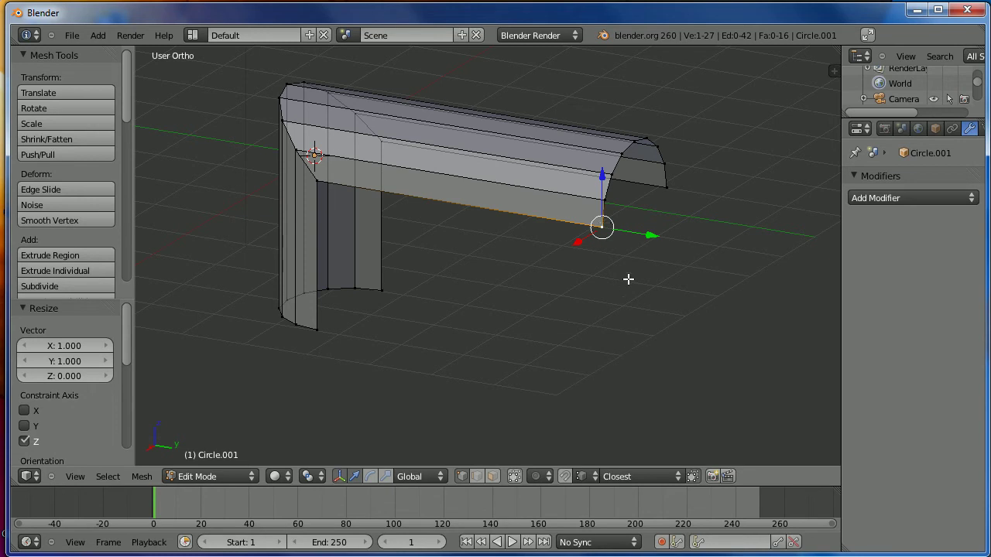
pyautogui.press('e')
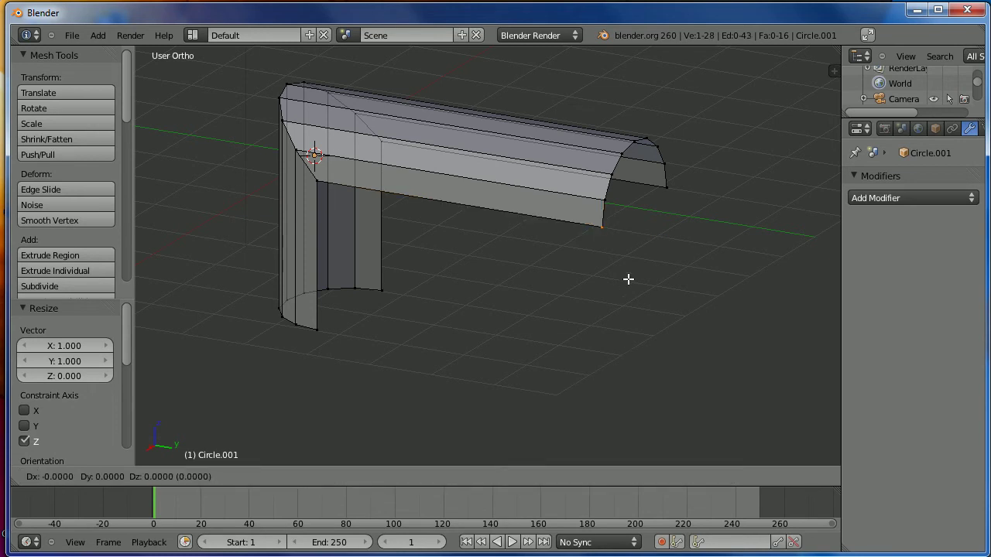
pyautogui.press('z')
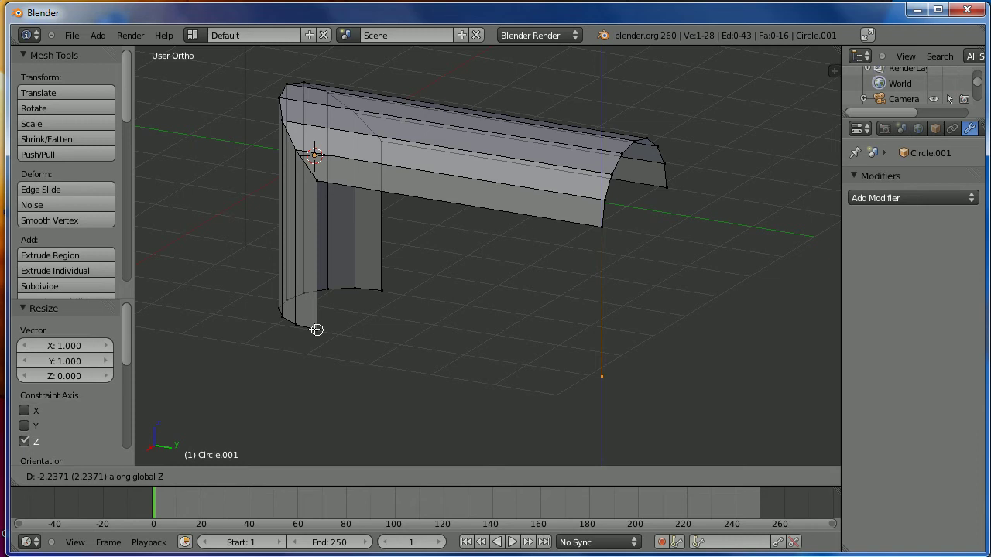
pyautogui.click(316, 330)
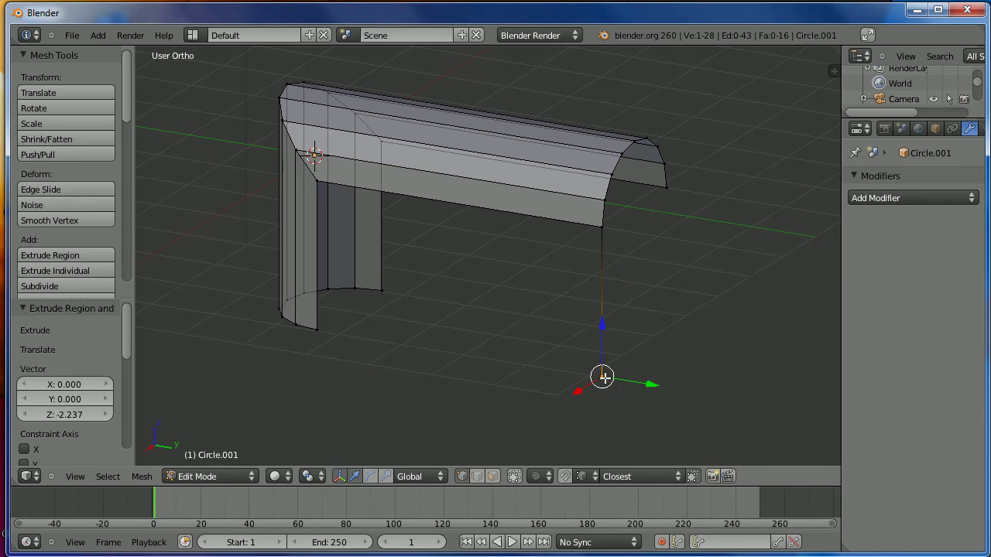
# - Fill a side-wall face between the new bottom vertex, the vertical section's two edge vertices and the open end's corner
pyautogui.keyDown('shift'); pyautogui.rightClick(322, 330); pyautogui.keyUp('shift')
pyautogui.keyDown('shift'); pyautogui.rightClick(319, 184); pyautogui.keyUp('shift')
pyautogui.keyDown('shift'); pyautogui.rightClick(601, 229); pyautogui.keyUp('shift')
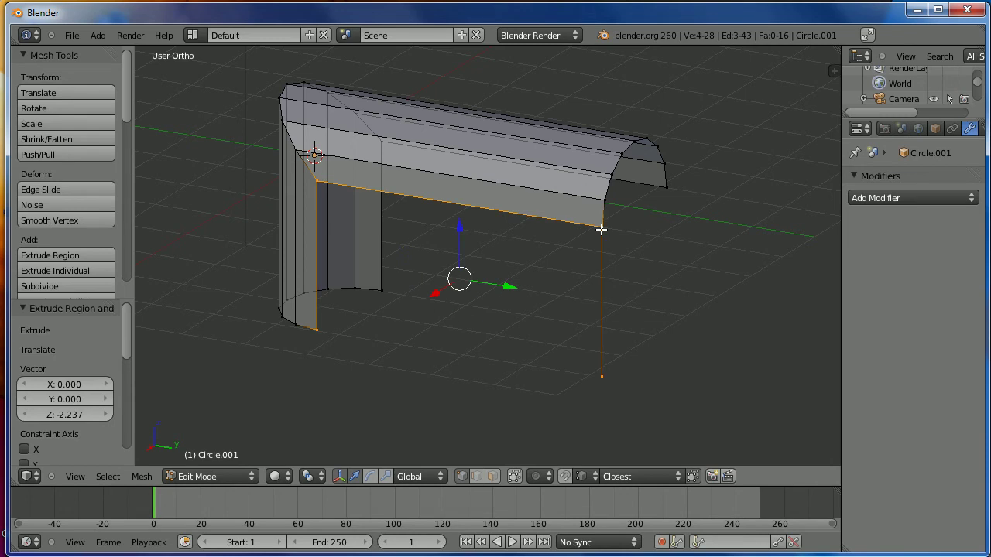
pyautogui.press('f')
# - Extrude the open end's opposite lower corner vertex 2.237 units down along Z, snapped to the vertical section's bottom
pyautogui.moveTo(758, 302); pyautogui.dragTo(434, 289, button='middle')
pyautogui.rightClick(424, 284)
pyautogui.moveTo(586, 340); pyautogui.dragTo(554, 266, button='middle')
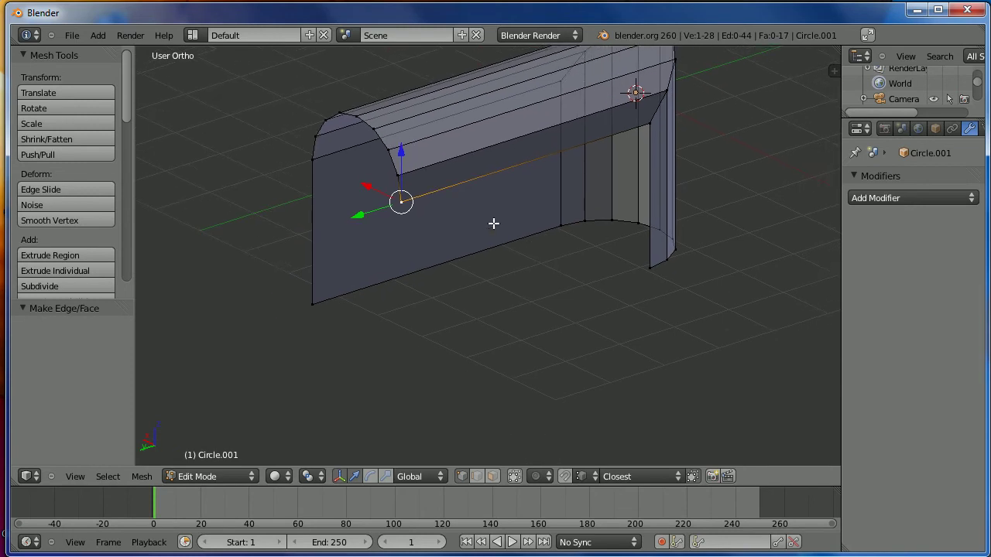
pyautogui.press('e')
pyautogui.press('z')
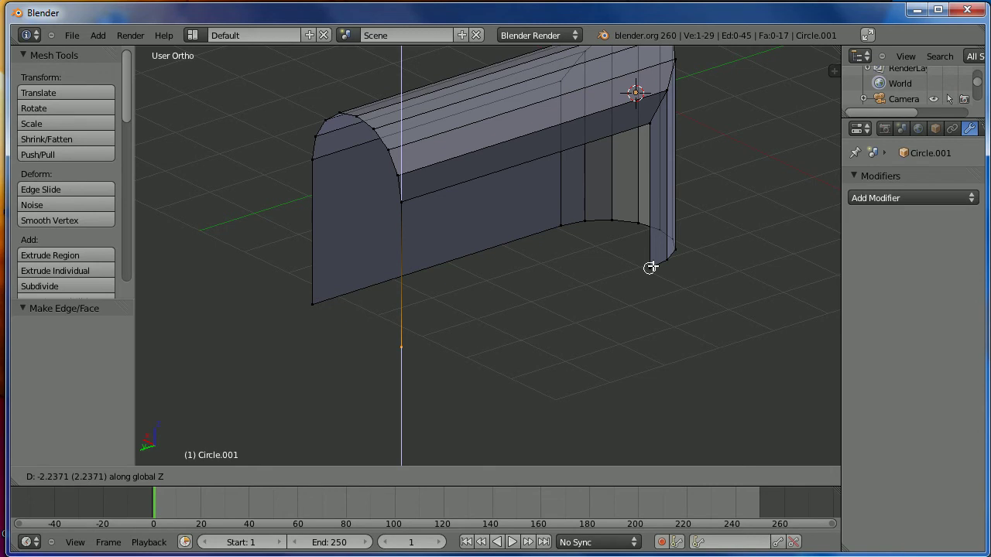
pyautogui.click(650, 267)
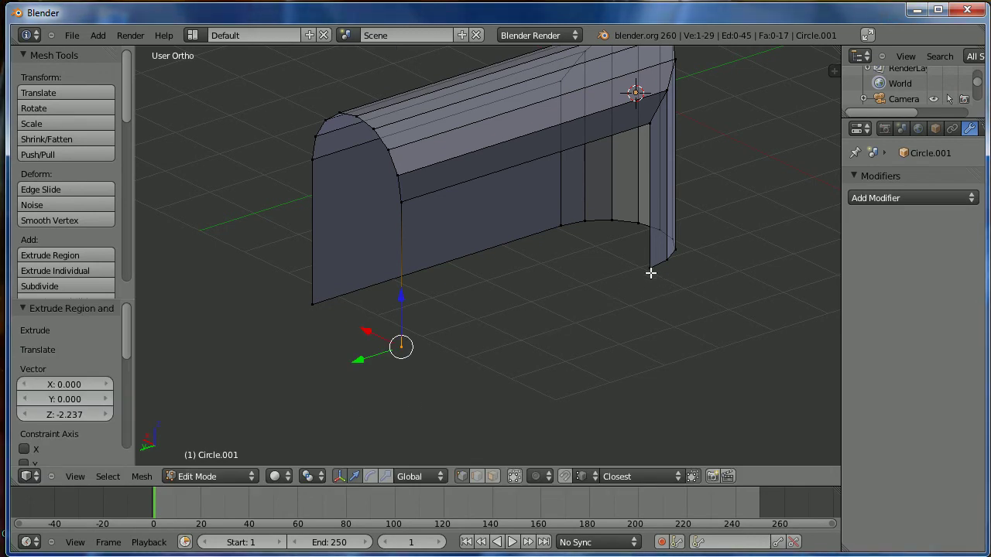
# - Fill the second side-wall face between the new bottom vertex, the vertical section's edge and the open end's corner
pyautogui.keyDown('shift'); pyautogui.rightClick(655, 272); pyautogui.keyUp('shift')
pyautogui.keyDown('shift'); pyautogui.rightClick(650, 124); pyautogui.keyUp('shift')
pyautogui.keyDown('shift'); pyautogui.rightClick(402, 201); pyautogui.keyUp('shift')
pyautogui.press('f')
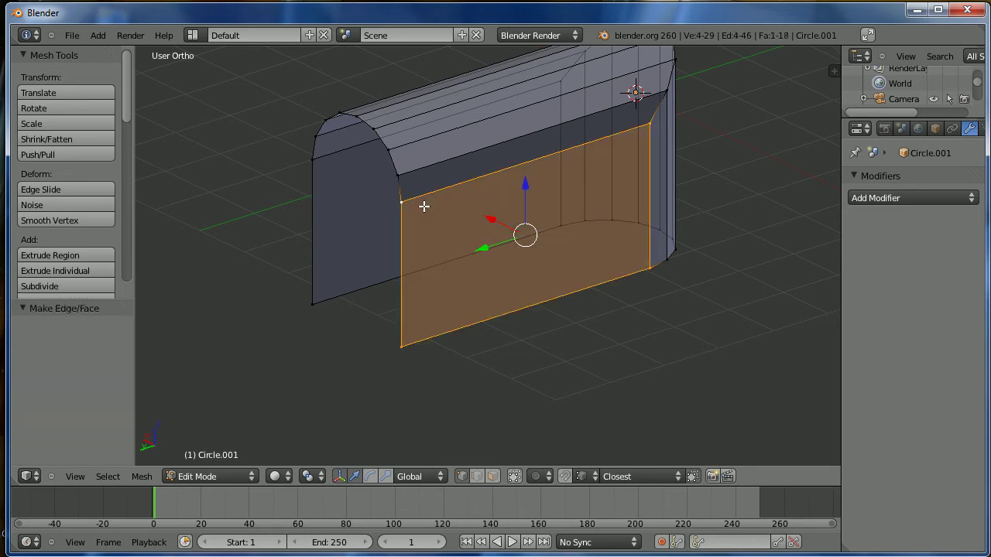
# - Select the seven arch vertices between the open end's two lower corners and extrude them 2.287 units down along Z
pyautogui.moveTo(380, 338); pyautogui.dragTo(450, 354, button='middle')
pyautogui.moveTo(451, 407); pyautogui.dragTo(494, 388, button='middle')
pyautogui.moveTo(667, 381); pyautogui.dragTo(580, 371, button='middle')
pyautogui.moveTo(531, 337); pyautogui.dragTo(611, 356, button='middle')
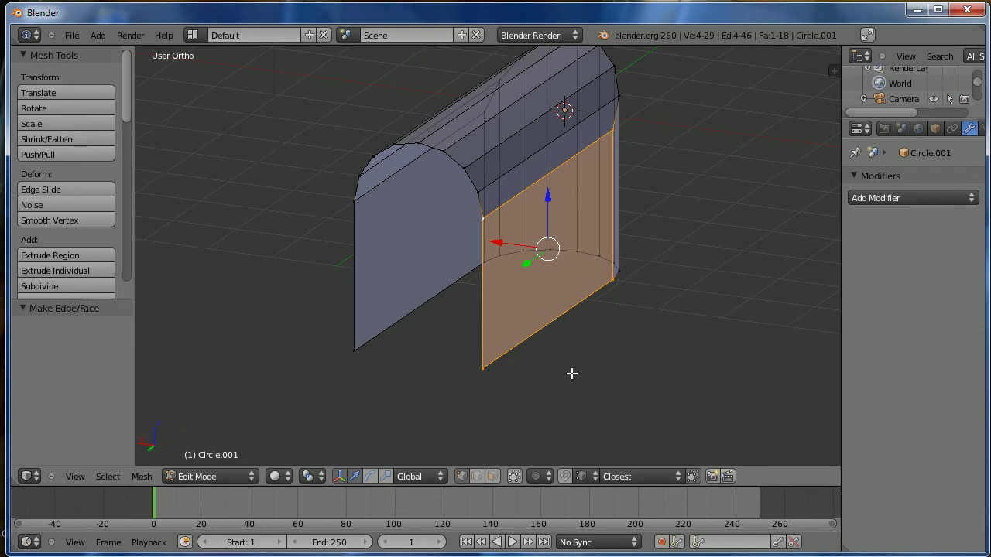
pyautogui.keyDown('shift'); pyautogui.moveTo(555, 374); pyautogui.dragTo(575, 301, button='middle'); pyautogui.keyUp('shift')
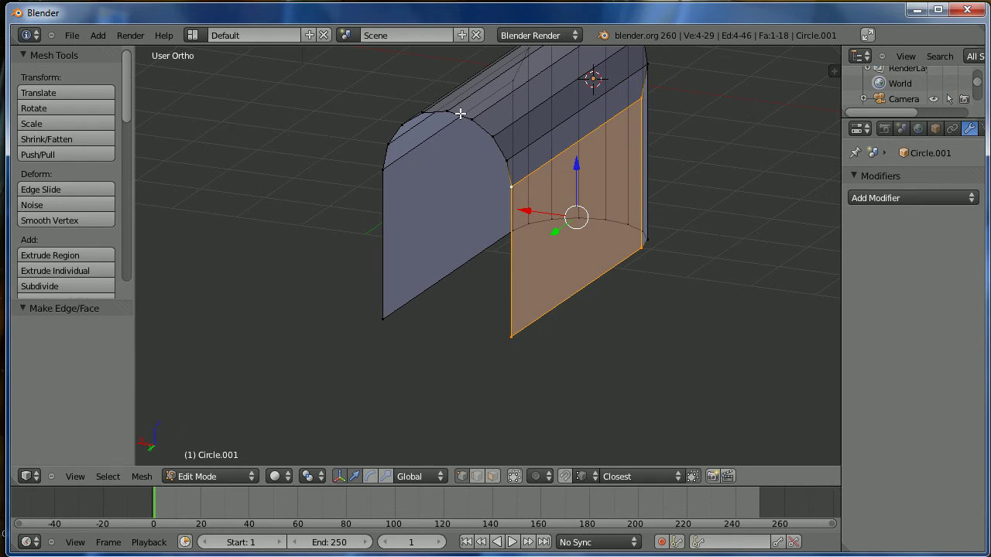
pyautogui.rightClick(389, 147)
pyautogui.keyDown('shift'); pyautogui.rightClick(402, 127); pyautogui.keyUp('shift')
pyautogui.keyDown('shift'); pyautogui.rightClick(421, 113); pyautogui.keyUp('shift')
pyautogui.keyDown('shift'); pyautogui.rightClick(446, 117); pyautogui.keyUp('shift')
pyautogui.keyDown('shift'); pyautogui.rightClick(475, 122); pyautogui.keyUp('shift')
pyautogui.keyDown('shift'); pyautogui.rightClick(495, 139); pyautogui.keyUp('shift')
pyautogui.keyDown('shift'); pyautogui.rightClick(503, 165); pyautogui.keyUp('shift')
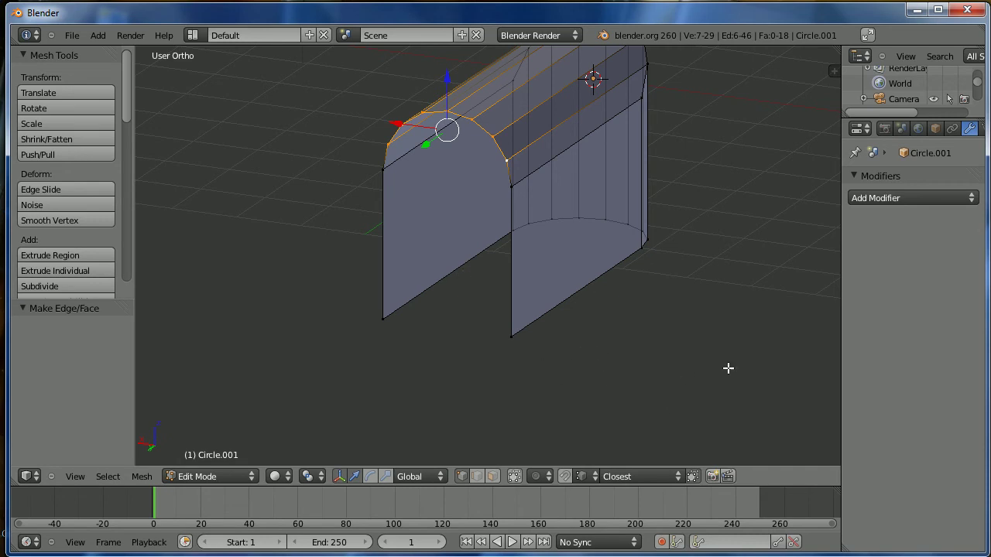
pyautogui.moveTo(430, 159); pyautogui.dragTo(468, 197, button='middle')
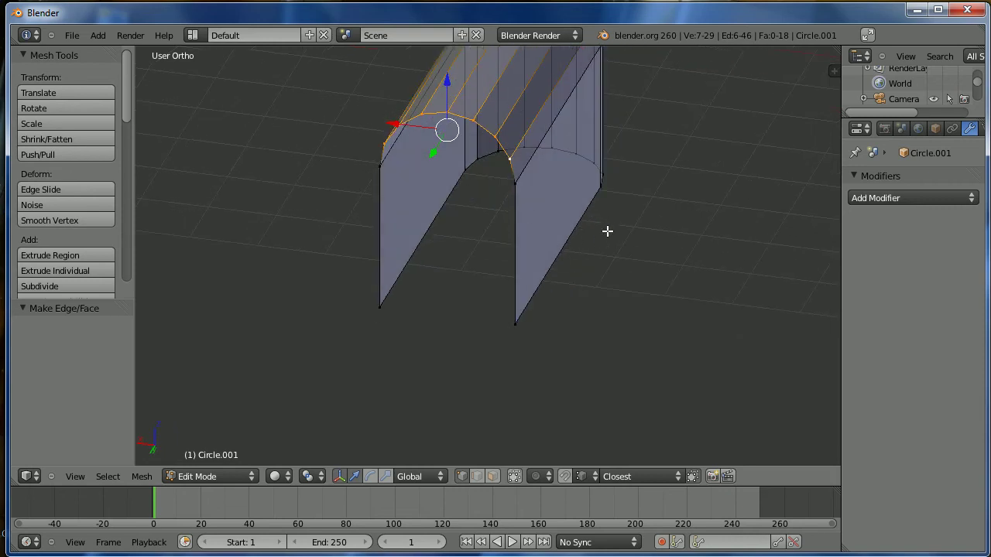
pyautogui.press('e')
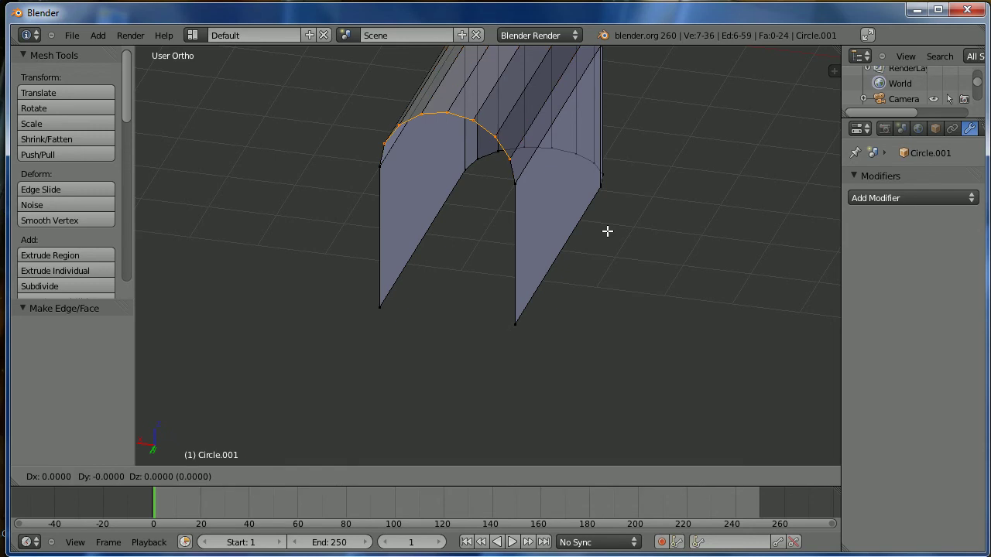
pyautogui.press('z')
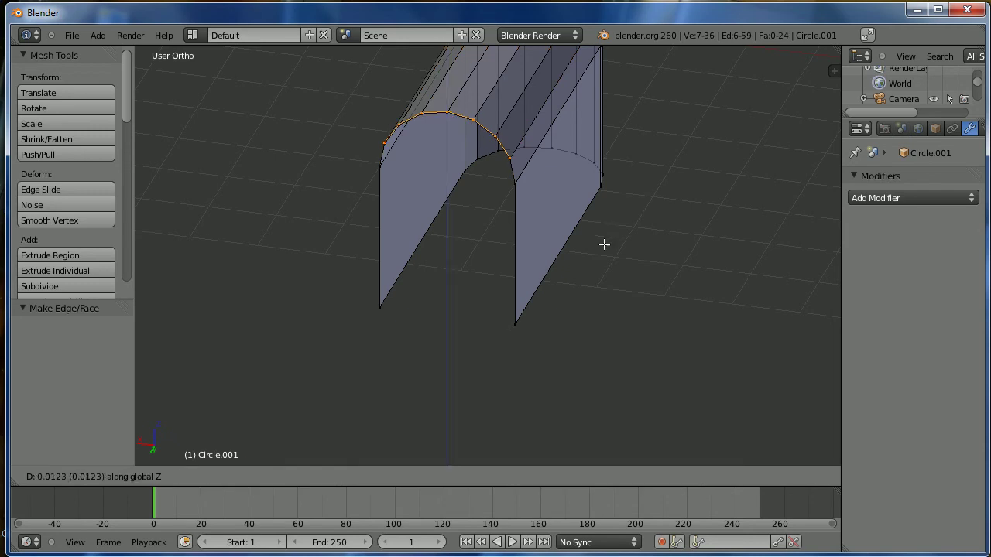
pyautogui.click(610, 374)
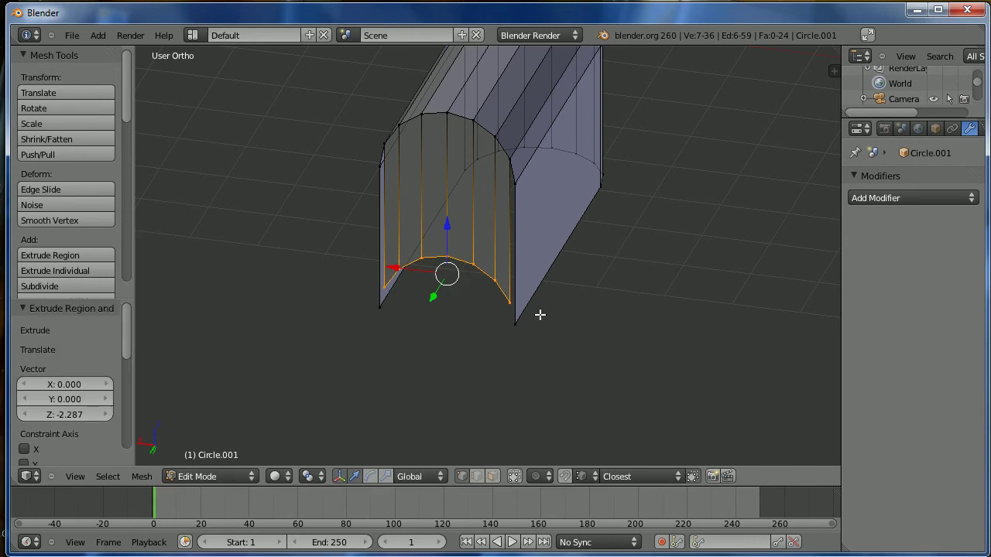
# - Flatten the bottom edge of the extruded front wall by scaling its vertices to 0 along Z
pyautogui.moveTo(684, 174); pyautogui.dragTo(550, 336, button='middle')
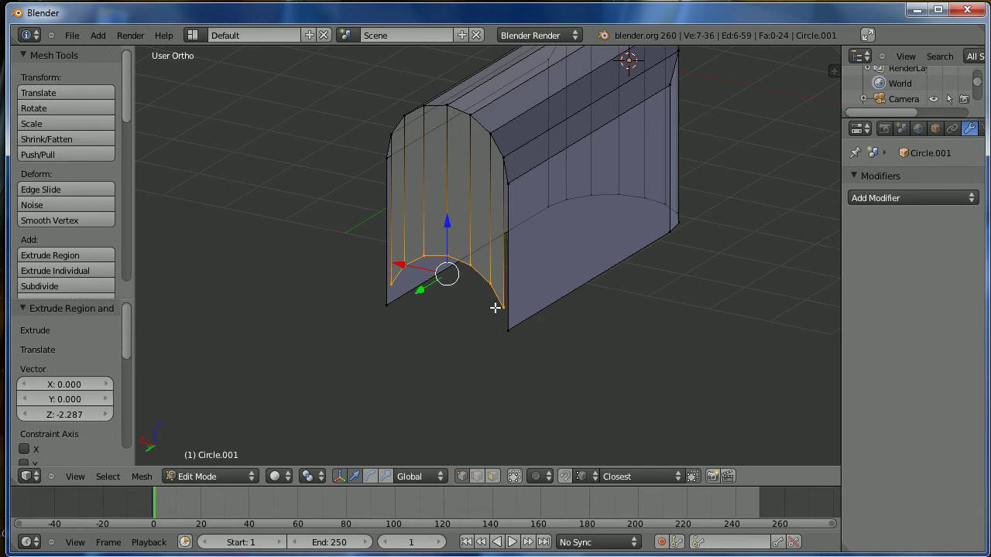
pyautogui.press('s')
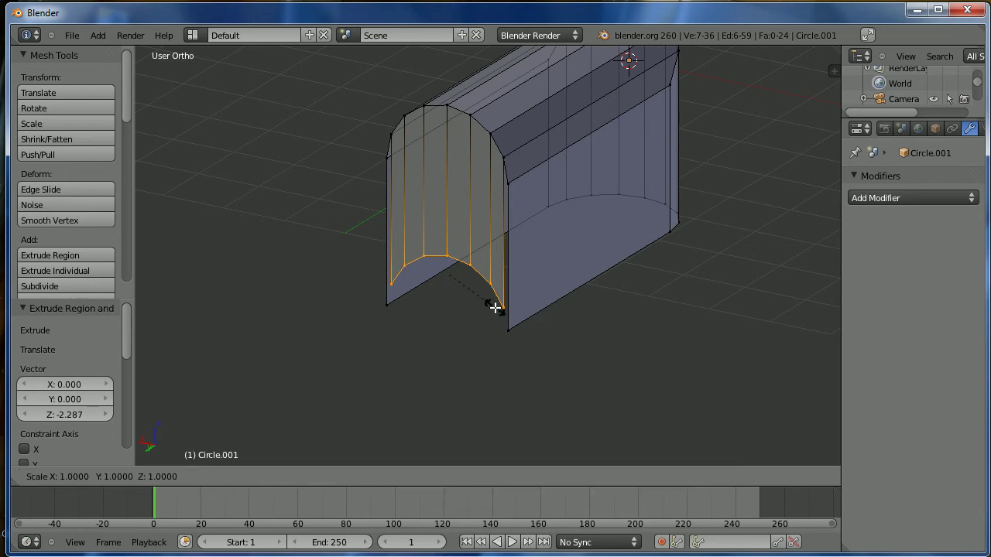
pyautogui.write('z')
pyautogui.write('0')
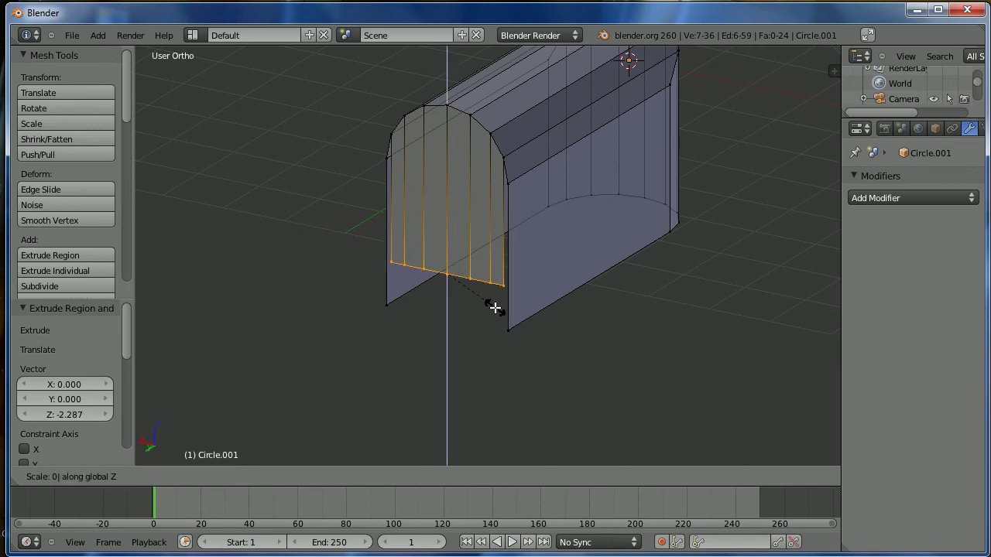
pyautogui.press('Return')
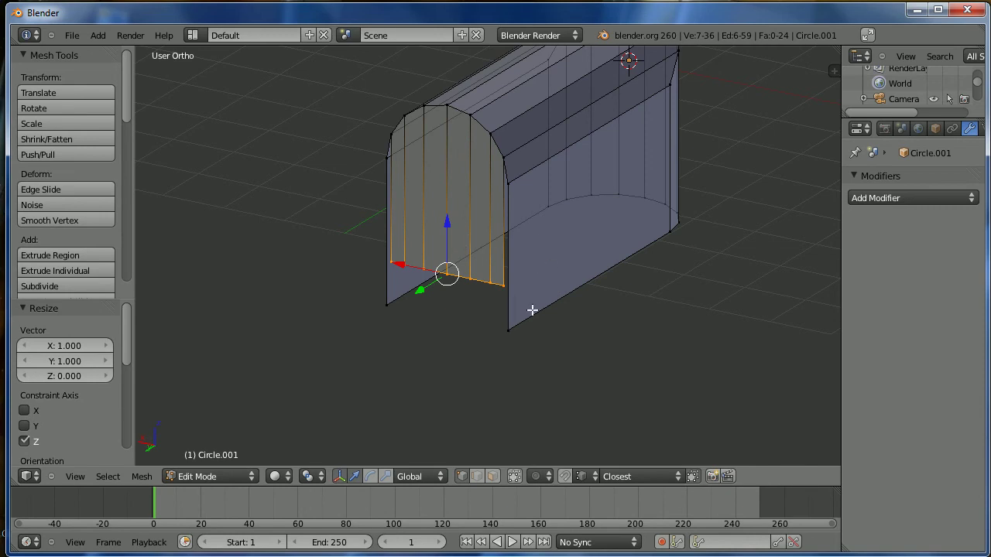
# - Move the front wall's flattened edge 0.668 units down along Z, snapped to the side wall's bottom corner
pyautogui.click(447, 224)
pyautogui.moveTo(449, 225); pyautogui.dragTo(508, 329)
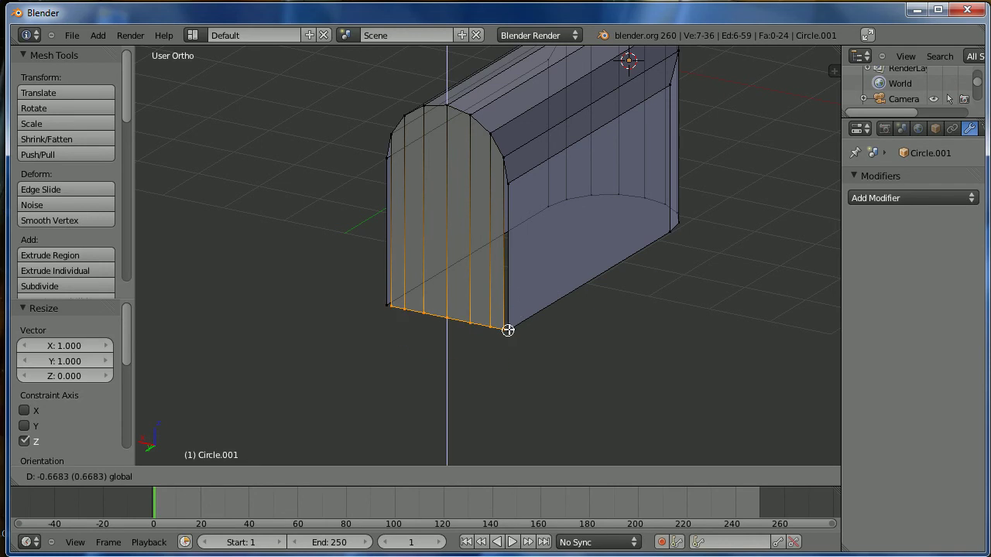
pyautogui.moveTo(508, 329); pyautogui.dragTo(507, 329)
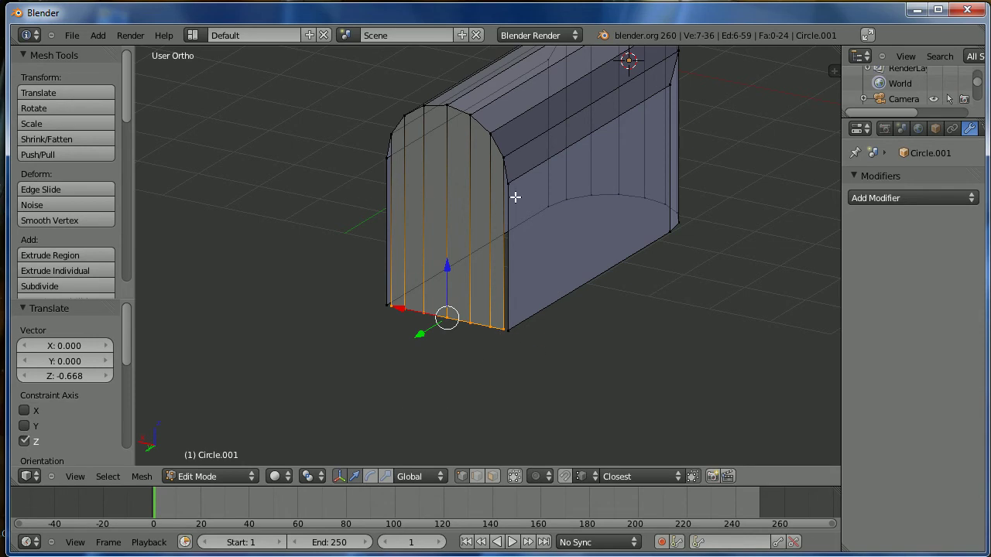
# - Fill the narrow vertical gap between the front wall and the adjoining side wall, from the arch corner to the bottom edge
pyautogui.rightClick(508, 168)
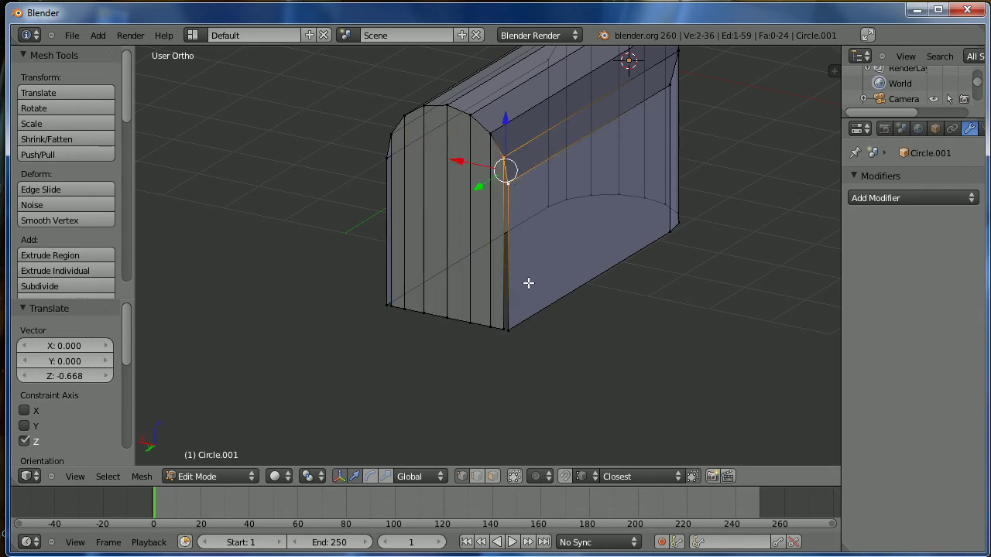
pyautogui.keyDown('shift'); pyautogui.rightClick(512, 327); pyautogui.keyUp('shift')
pyautogui.keyDown('shift'); pyautogui.rightClick(500, 328); pyautogui.keyUp('shift')
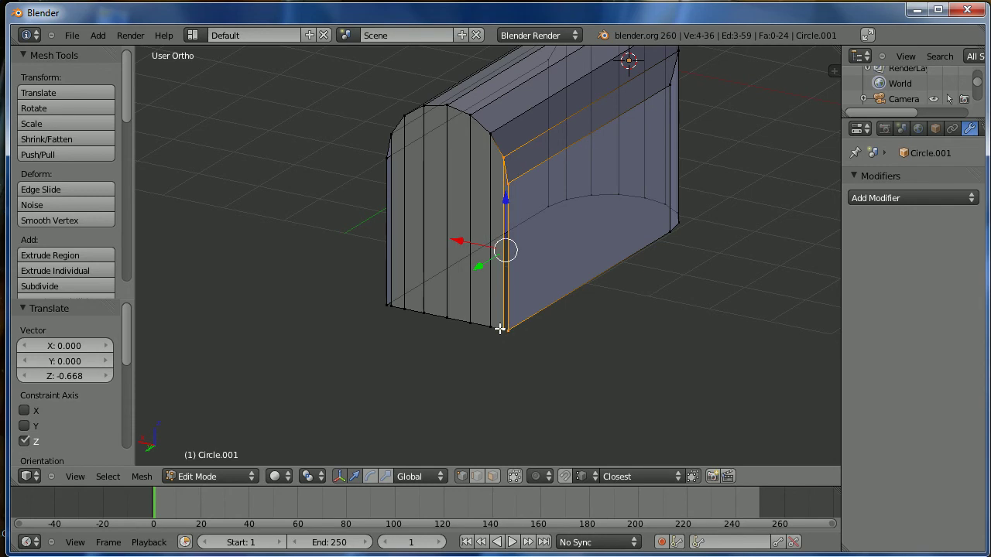
pyautogui.press('f')
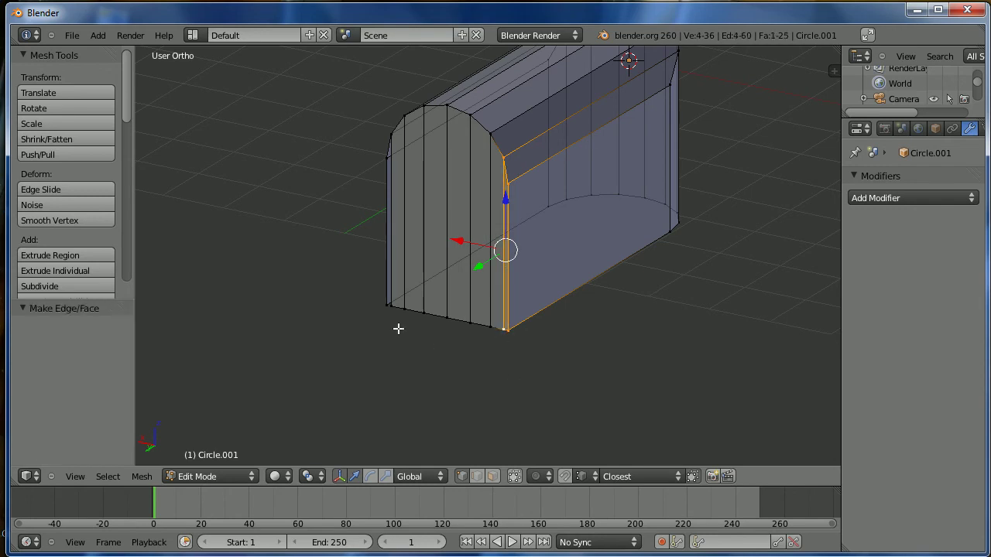
# - Fill the matching narrow gap between the front wall and the opposite side wall with a four-vertex face
pyautogui.rightClick(392, 132)
pyautogui.keyDown('shift'); pyautogui.rightClick(379, 163); pyautogui.keyUp('shift')
pyautogui.keyDown('shift'); pyautogui.rightClick(380, 303); pyautogui.keyUp('shift')
pyautogui.keyDown('shift'); pyautogui.rightClick(394, 311); pyautogui.keyUp('shift')
pyautogui.press('f')
# - Fill the first, outermost bottom strip between the front wall's lower corner and the vertical section's curved bottom edge
pyautogui.moveTo(469, 376); pyautogui.dragTo(515, 259, button='middle')
pyautogui.keyDown('shift'); pyautogui.scroll(-5, 515, 260); pyautogui.keyUp('shift')
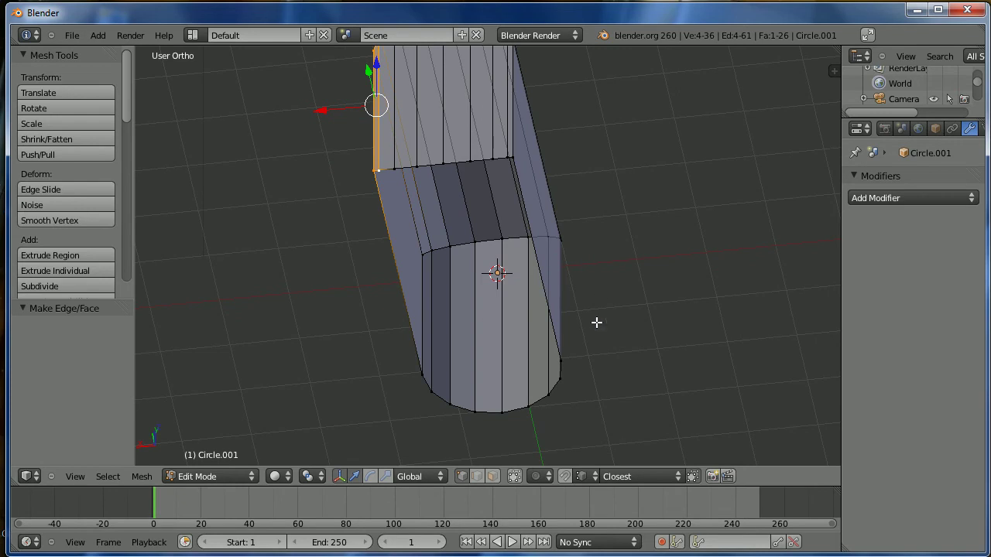
pyautogui.rightClick(379, 173)
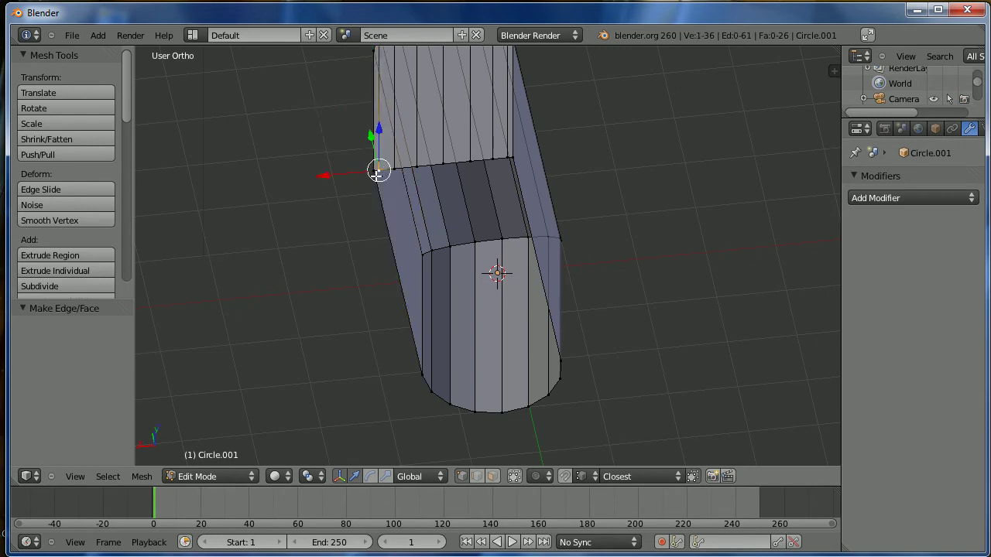
pyautogui.keyDown('shift'); pyautogui.rightClick(408, 377); pyautogui.keyUp('shift')
pyautogui.keyDown('shift'); pyautogui.rightClick(435, 394); pyautogui.keyUp('shift')
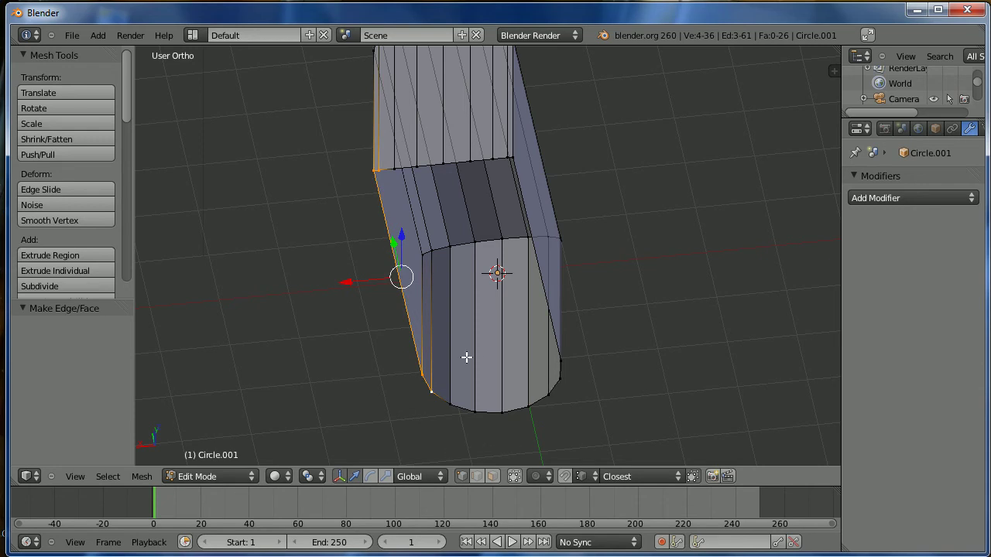
pyautogui.keyDown('shift'); pyautogui.moveTo(521, 358); pyautogui.dragTo(496, 345, button='middle'); pyautogui.keyUp('shift')
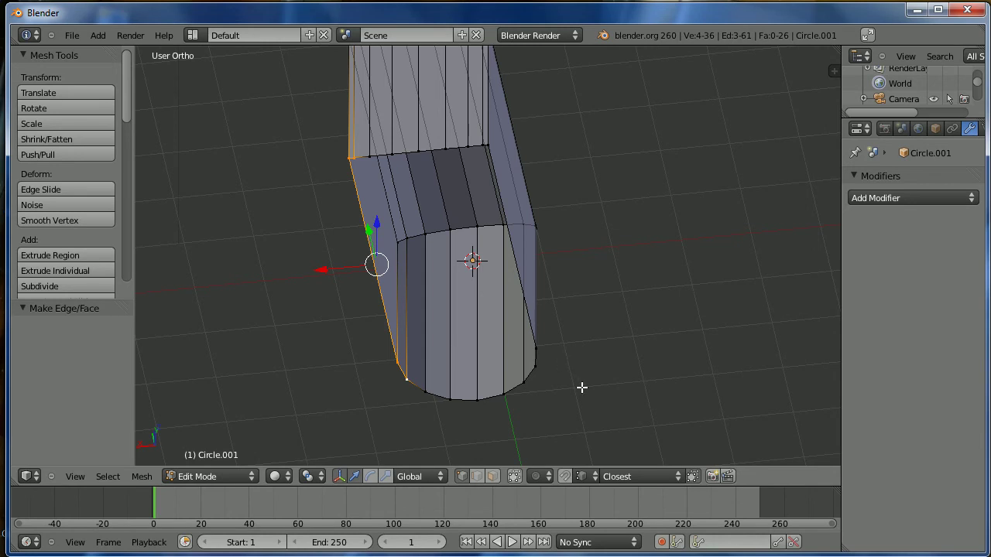
pyautogui.press('f')
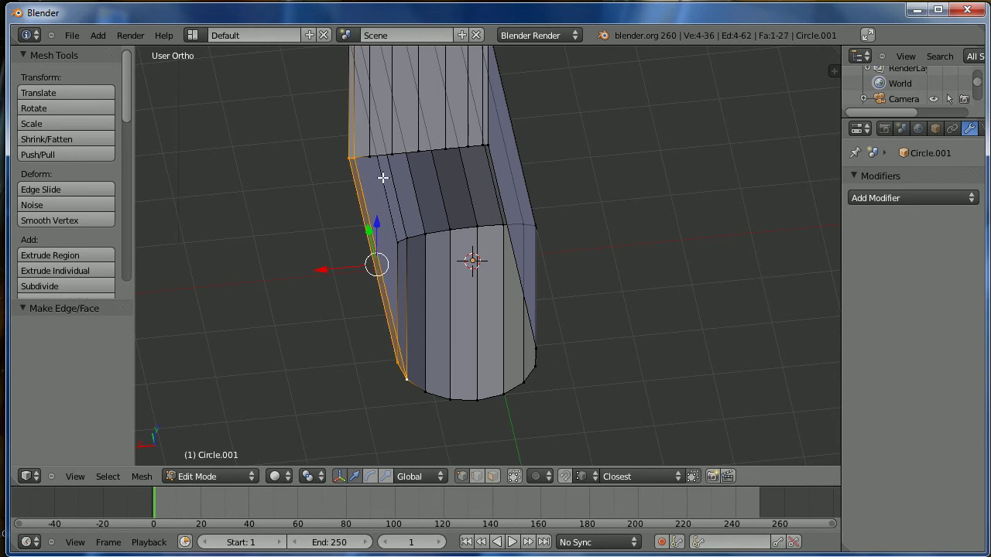
# - Fill the second bottom strip between the next vertex pairs of the front wall and the curved edge
pyautogui.rightClick(358, 160)
pyautogui.keyDown('shift'); pyautogui.rightClick(376, 158); pyautogui.keyUp('shift')
pyautogui.keyDown('shift'); pyautogui.rightClick(424, 381); pyautogui.keyUp('shift')
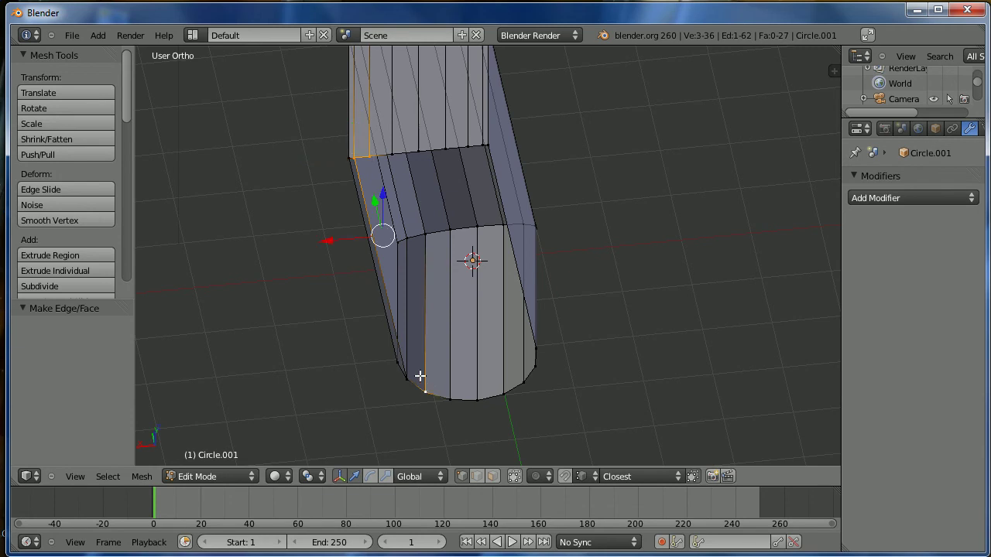
pyautogui.keyDown('shift'); pyautogui.rightClick(411, 377); pyautogui.keyUp('shift')
pyautogui.press('f')
# - Fill the third bottom strip, joining the following front wall edge to the matching curved edge segment
pyautogui.rightClick(370, 156)
pyautogui.keyDown('shift'); pyautogui.rightClick(393, 155); pyautogui.keyUp('shift')
pyautogui.keyDown('shift'); pyautogui.rightClick(452, 396); pyautogui.keyUp('shift')
pyautogui.keyDown('shift'); pyautogui.rightClick(424, 390); pyautogui.keyUp('shift')
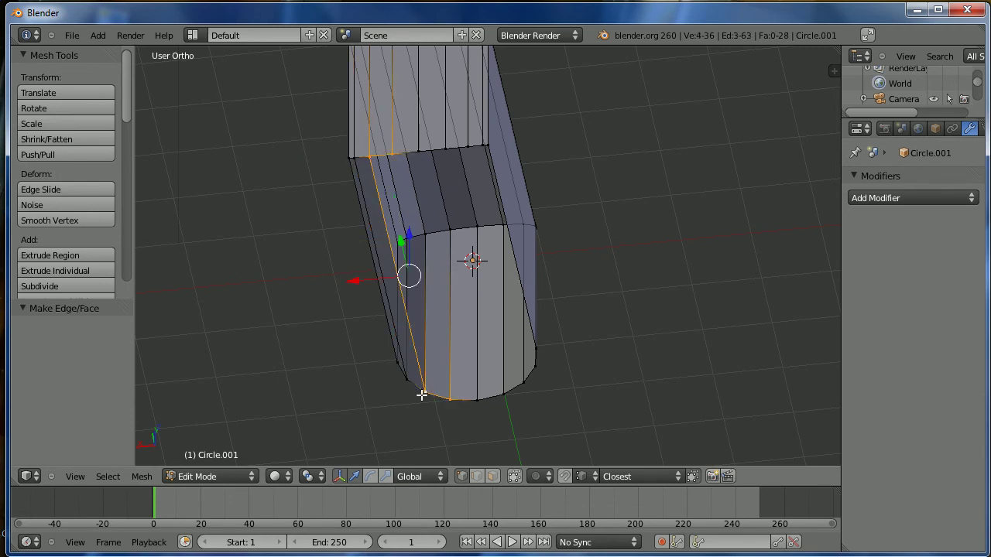
pyautogui.press('f')
# - Fill the fourth bottom strip, up to the middle vertex of the front wall's lower edge
pyautogui.rightClick(400, 164)
pyautogui.keyDown('shift'); pyautogui.rightClick(421, 156); pyautogui.keyUp('shift')
pyautogui.keyDown('shift'); pyautogui.rightClick(474, 400); pyautogui.keyUp('shift')
pyautogui.keyDown('shift'); pyautogui.rightClick(452, 401); pyautogui.keyUp('shift')
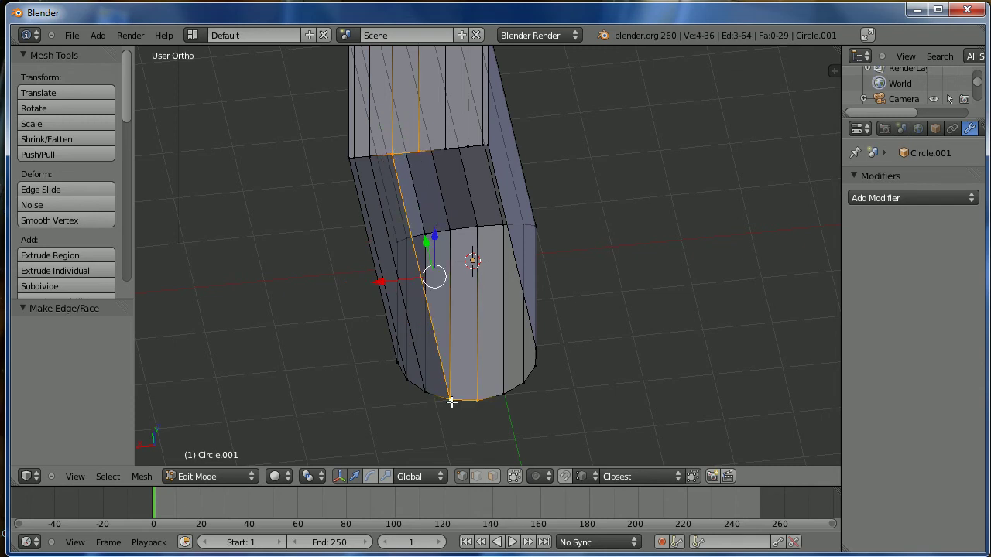
pyautogui.press('f')
# - Fill the fifth bottom strip, just past the middle of the front wall's lower edge
pyautogui.rightClick(419, 151)
pyautogui.keyDown('shift'); pyautogui.rightClick(444, 149); pyautogui.keyUp('shift')
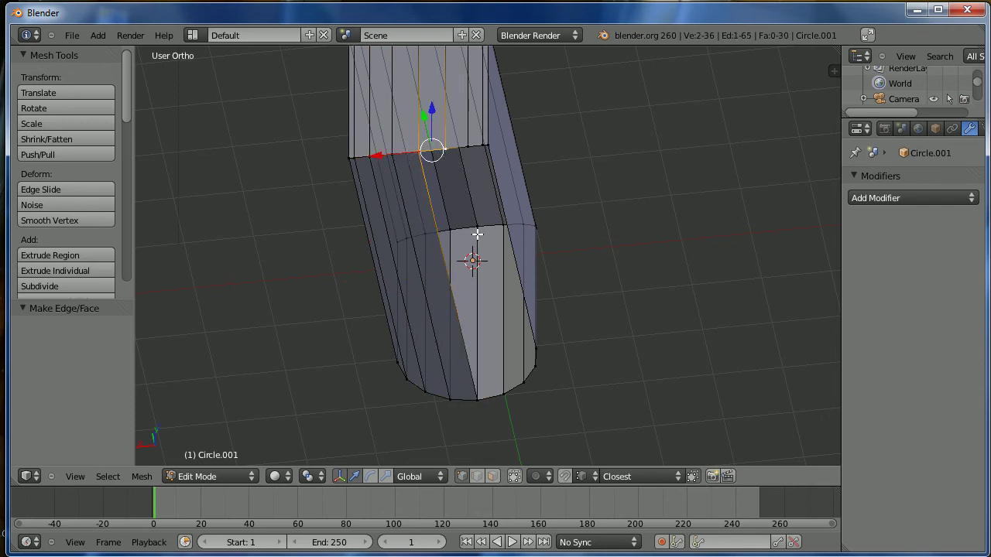
pyautogui.keyDown('shift'); pyautogui.rightClick(501, 394); pyautogui.keyUp('shift')
pyautogui.keyDown('shift'); pyautogui.rightClick(475, 402); pyautogui.keyUp('shift')
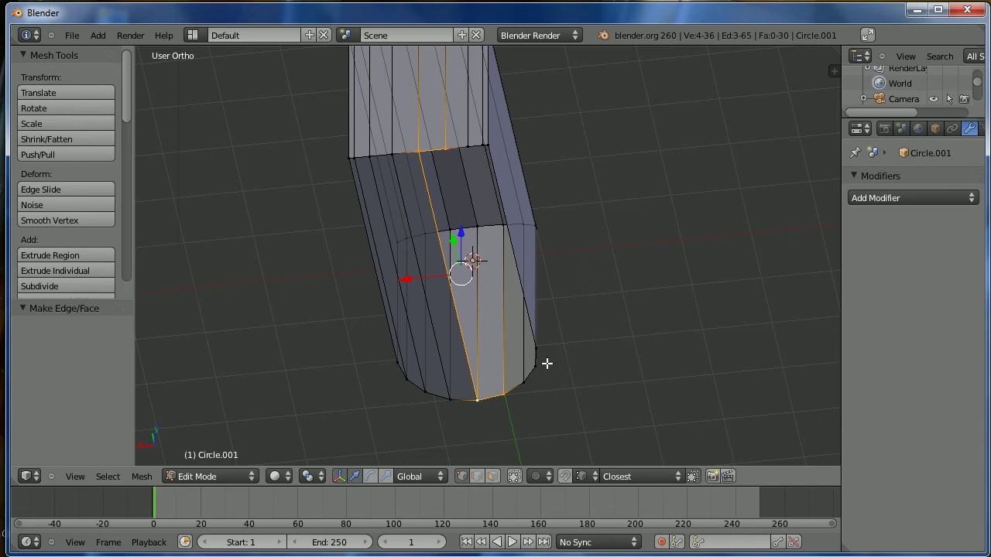
pyautogui.press('f')
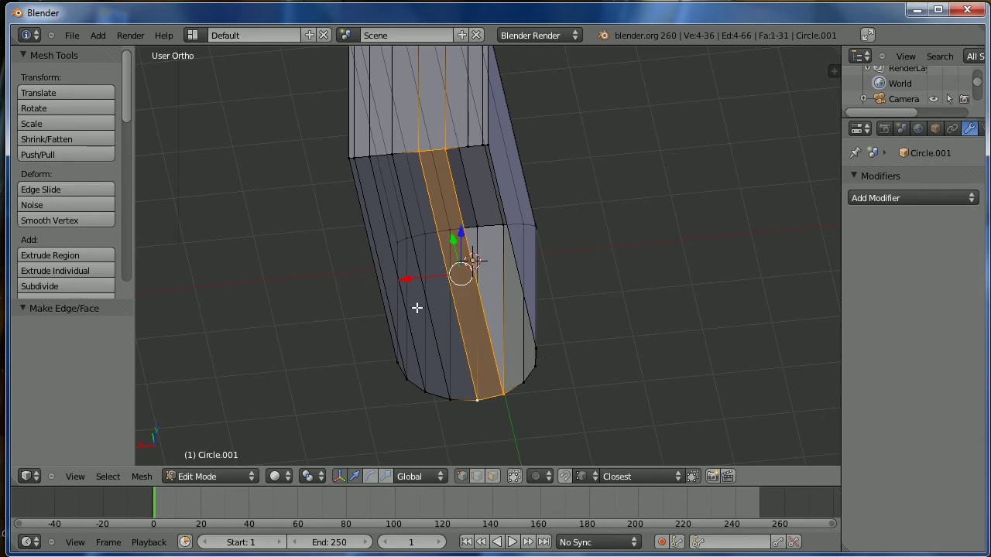
# - Fill the sixth bottom strip between the front wall's lower edge and the curved bottom edge
pyautogui.rightClick(443, 149)
pyautogui.keyDown('shift'); pyautogui.rightClick(469, 151); pyautogui.keyUp('shift')
pyautogui.keyDown('shift'); pyautogui.rightClick(526, 386); pyautogui.keyUp('shift')
pyautogui.keyDown('shift'); pyautogui.rightClick(507, 399); pyautogui.keyUp('shift')
pyautogui.press('f')
# - Fill the seventh bottom strip, next to the narrow one along the far side wall
pyautogui.rightClick(469, 149)
pyautogui.keyDown('shift'); pyautogui.rightClick(485, 149); pyautogui.keyUp('shift')
pyautogui.keyDown('shift'); pyautogui.rightClick(531, 378); pyautogui.keyUp('shift')
pyautogui.keyDown('shift'); pyautogui.rightClick(521, 386); pyautogui.keyUp('shift')
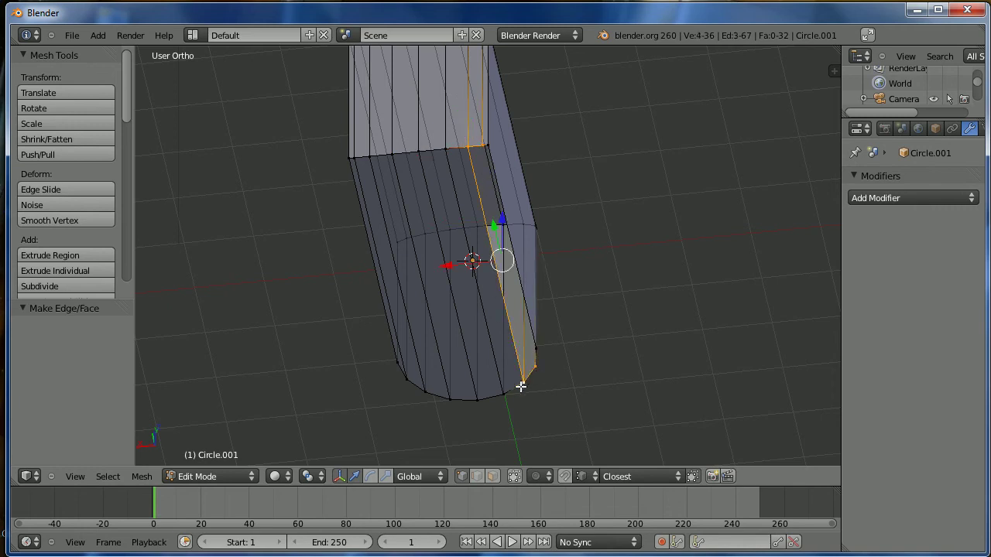
pyautogui.press('f')
# - Fill the eighth and last bottom strip along the far side wall to close the underside
pyautogui.moveTo(513, 183); pyautogui.dragTo(458, 168, button='middle')
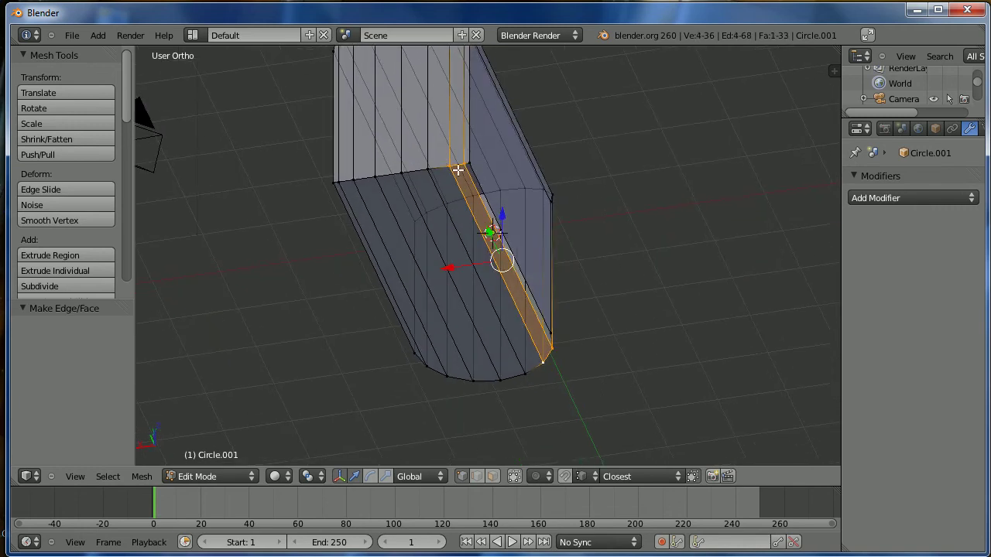
pyautogui.rightClick(457, 167)
pyautogui.keyDown('shift'); pyautogui.rightClick(464, 166); pyautogui.keyUp('shift')
pyautogui.keyDown('shift'); pyautogui.rightClick(552, 333); pyautogui.keyUp('shift')
pyautogui.keyDown('shift'); pyautogui.rightClick(555, 349); pyautogui.keyUp('shift')
pyautogui.press('f')
# - Deselect all vertices of the closed body and return to Object Mode
pyautogui.moveTo(433, 265); pyautogui.dragTo(662, 347, button='middle')
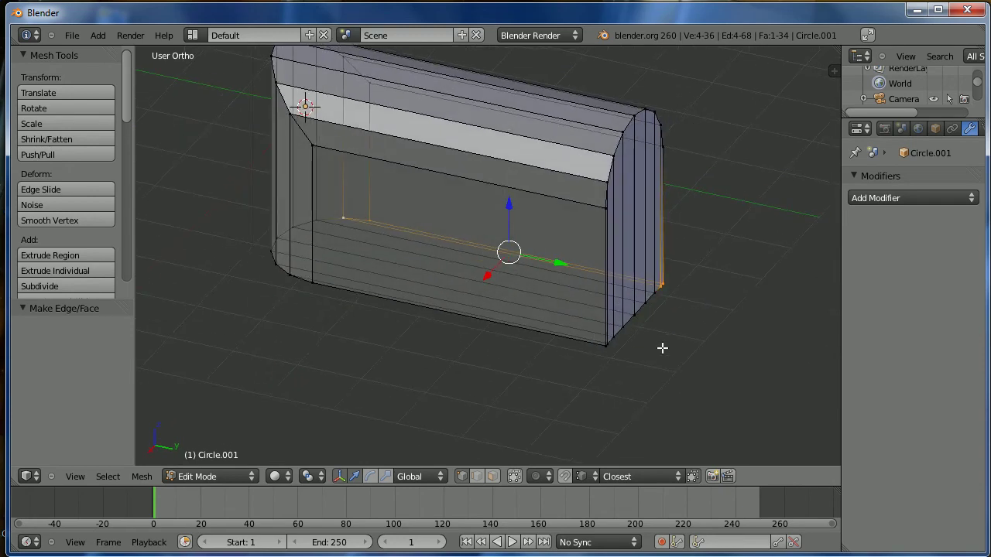
pyautogui.press('a')
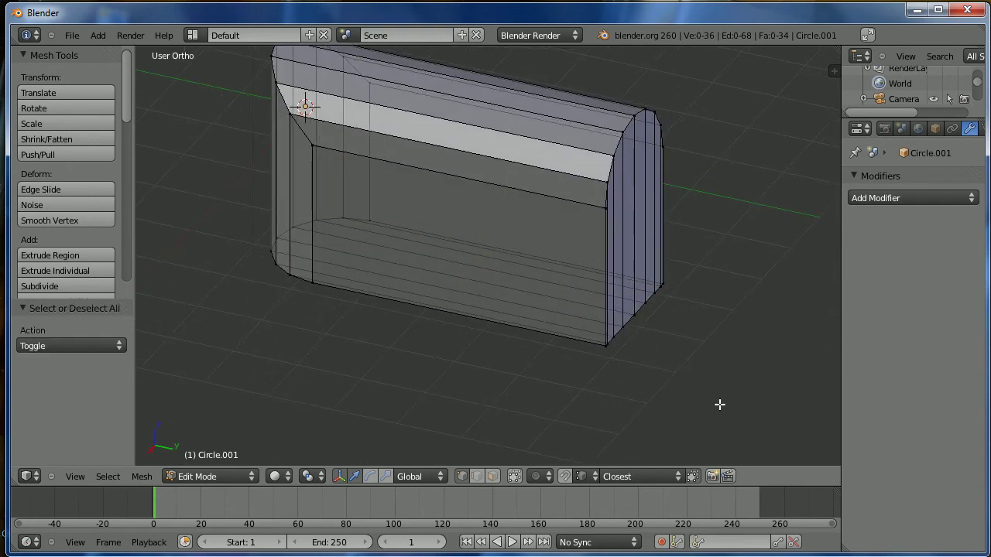
pyautogui.moveTo(464, 356); pyautogui.dragTo(522, 371, button='middle')
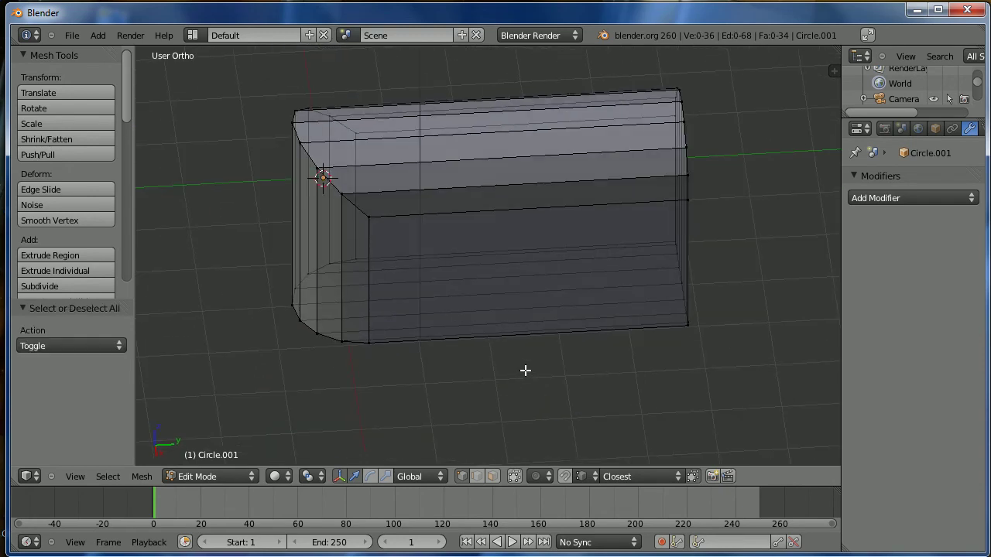
pyautogui.press('Tab')
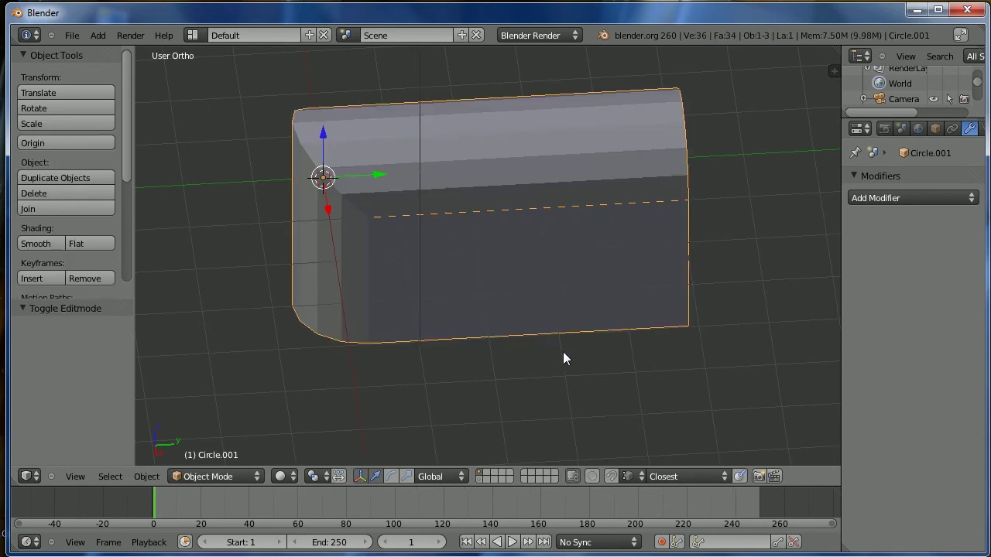
# - In the right view, move the body up along Z by 1.398 units and then by another 0.859 units
pyautogui.press('KP_3')
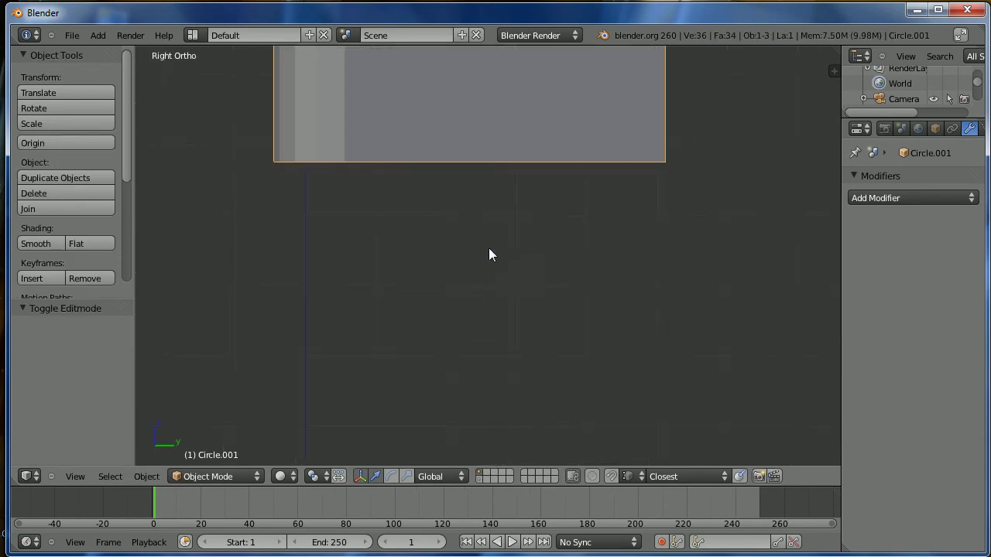
pyautogui.press('KP_Decimal')
pyautogui.moveTo(365, 147); pyautogui.dragTo(372, 42)
pyautogui.press('KP_Decimal')
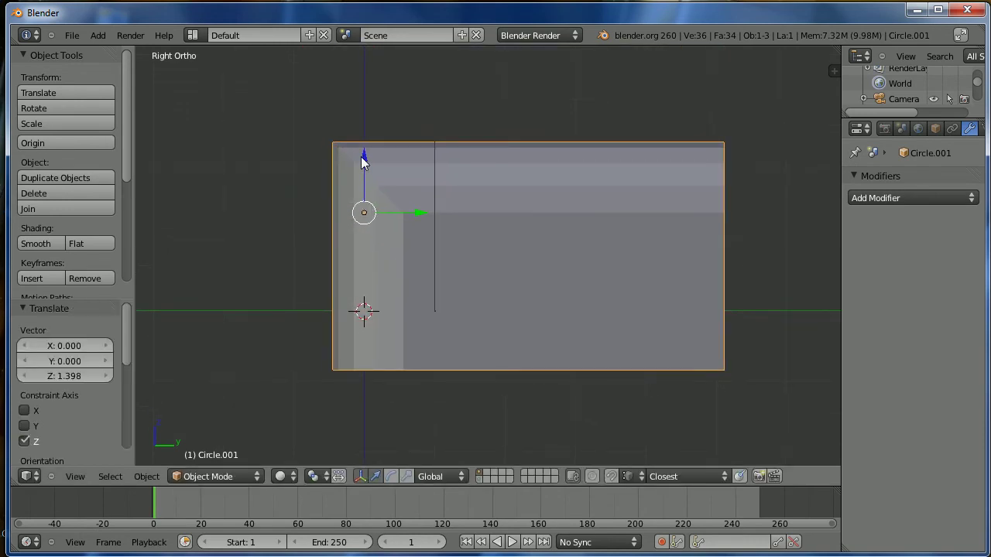
pyautogui.moveTo(361, 157); pyautogui.dragTo(367, 101)
# - Examine the closed body from several sides, including its mitred bend, front wall and side walls
pyautogui.moveTo(632, 301); pyautogui.dragTo(530, 296, button='middle')
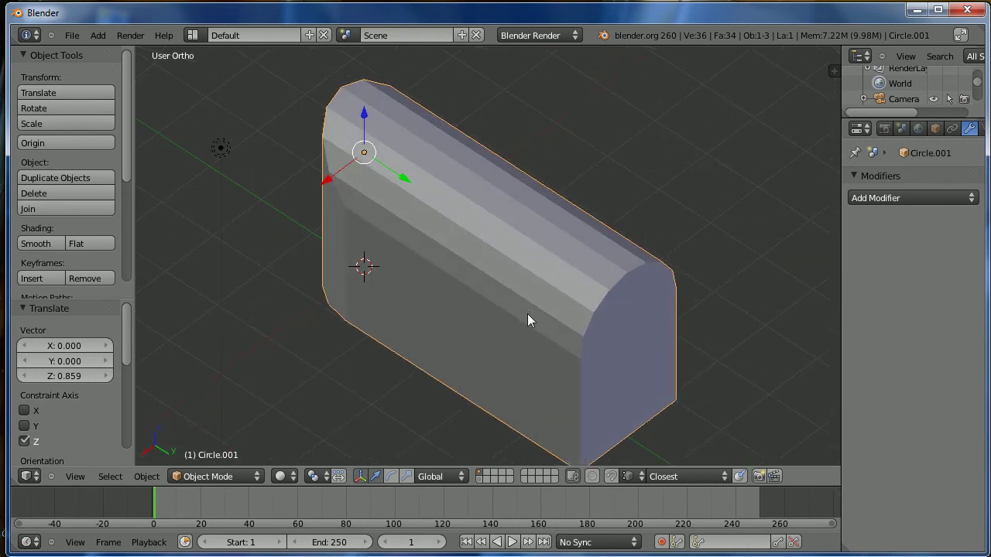
pyautogui.moveTo(367, 126); pyautogui.dragTo(324, 147, button='middle')
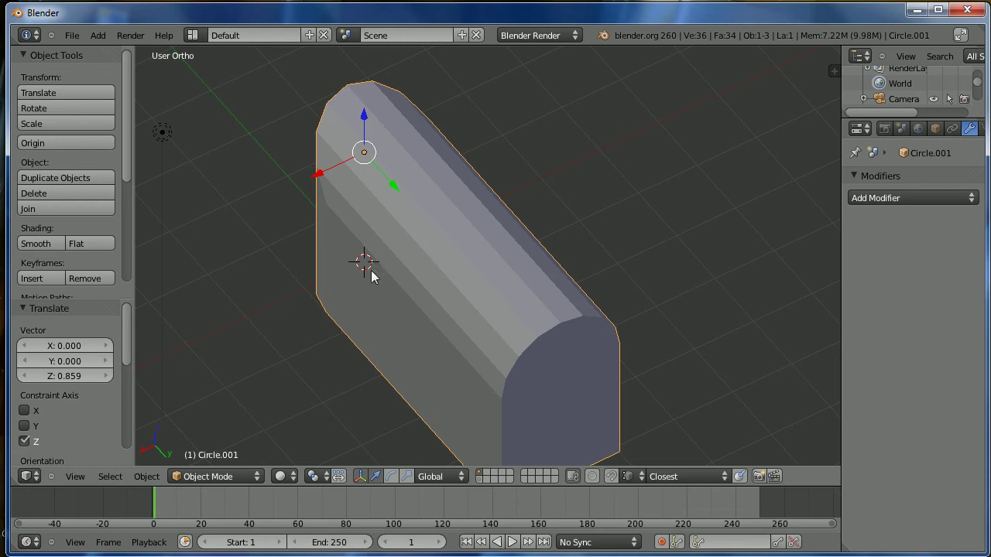
pyautogui.moveTo(365, 292); pyautogui.dragTo(586, 242, button='middle')
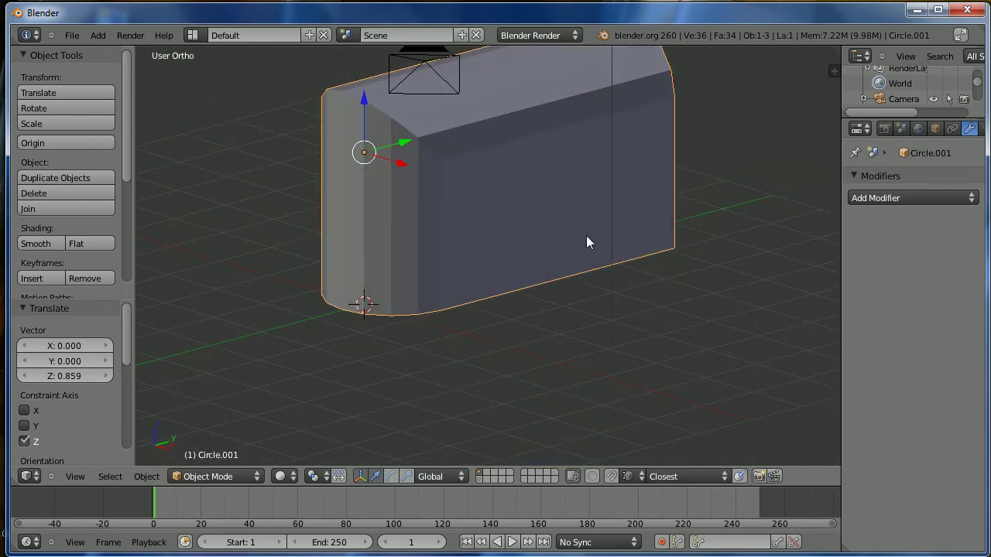
pyautogui.moveTo(465, 212); pyautogui.dragTo(406, 235, button='middle')
pyautogui.moveTo(598, 287); pyautogui.dragTo(538, 299, button='middle')
pyautogui.moveTo(433, 250); pyautogui.dragTo(538, 234, button='middle')
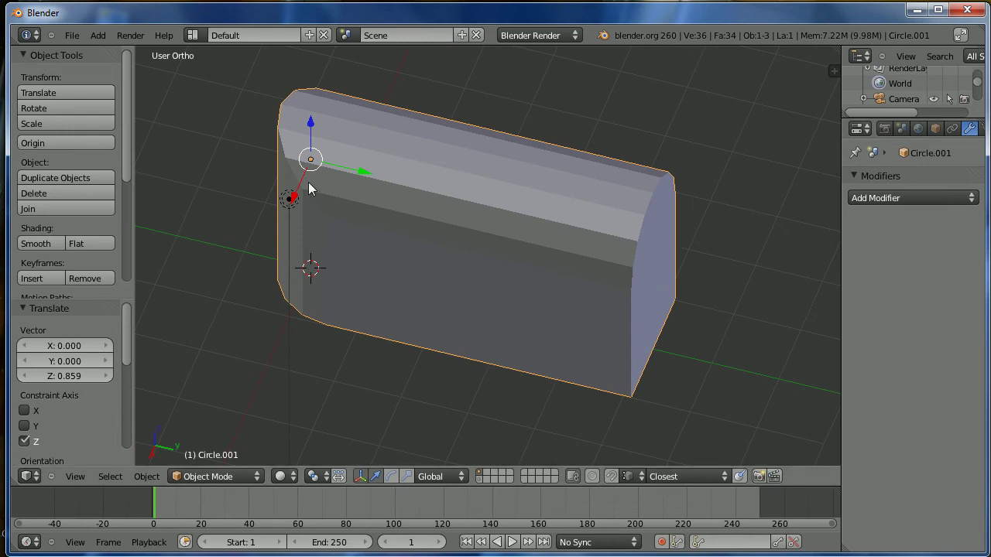
pyautogui.moveTo(393, 161); pyautogui.dragTo(473, 304, button='middle')
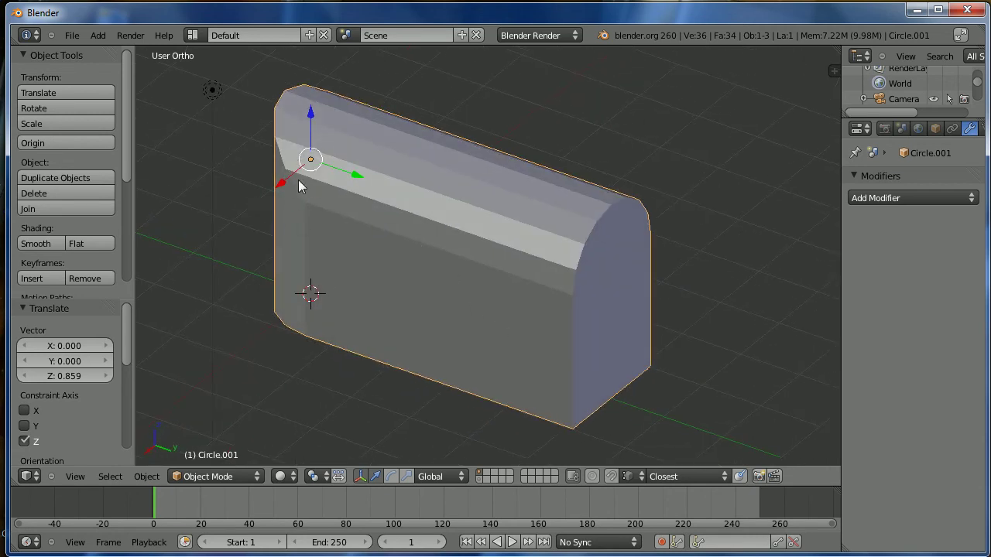
pyautogui.moveTo(596, 254); pyautogui.dragTo(539, 261, button='middle')
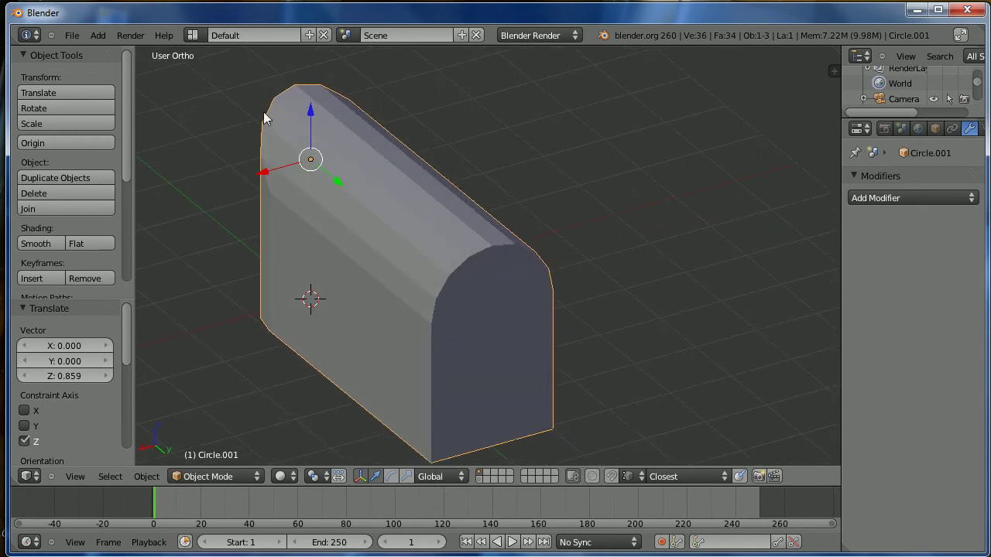
pyautogui.keyDown('shift'); pyautogui.moveTo(297, 194); pyautogui.dragTo(330, 198, button='middle'); pyautogui.keyUp('shift')
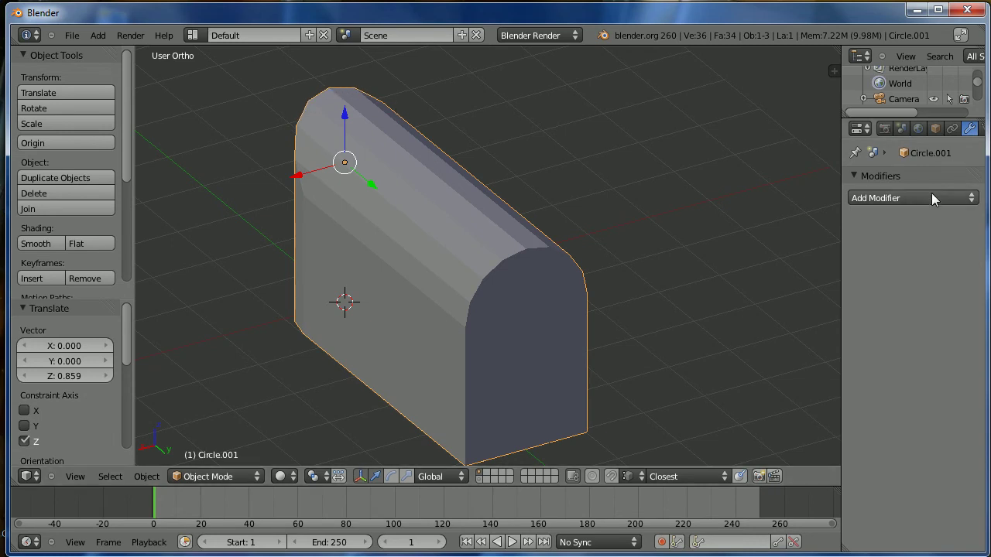
# - Try a Subdivision Surface modifier on the body, inspect its effect on the shape, and remove it
pyautogui.click(963, 200)
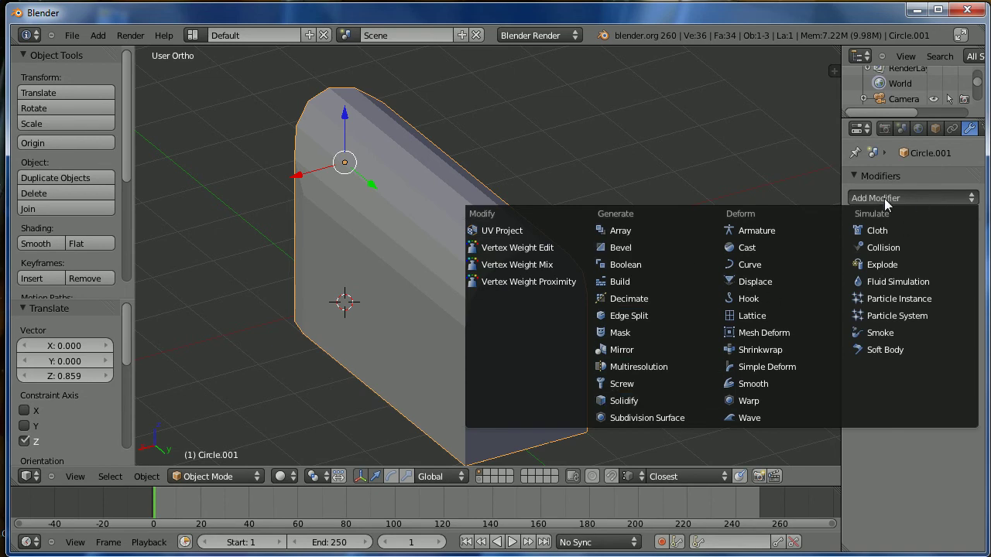
pyautogui.click(664, 418)
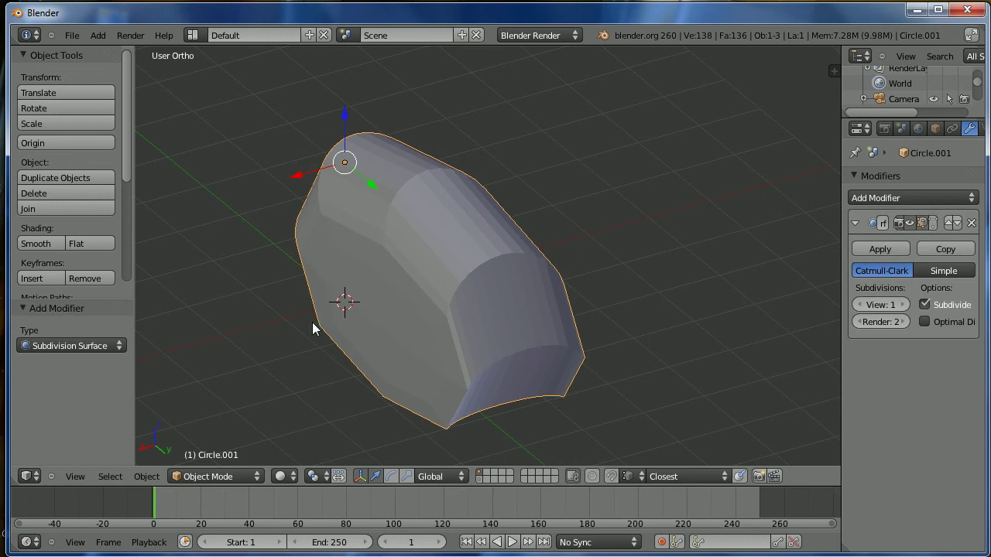
pyautogui.moveTo(459, 308); pyautogui.dragTo(498, 277, button='middle')
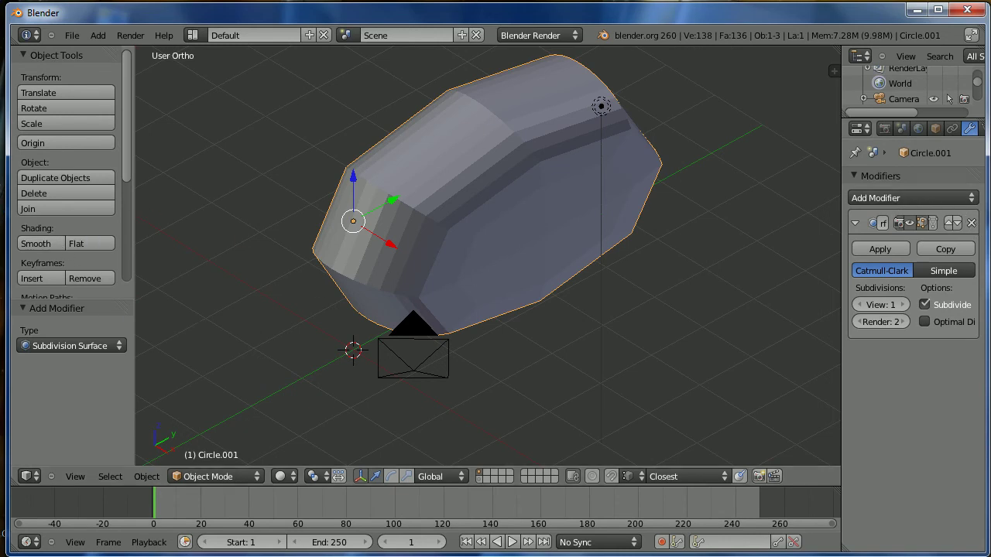
pyautogui.click(970, 223)
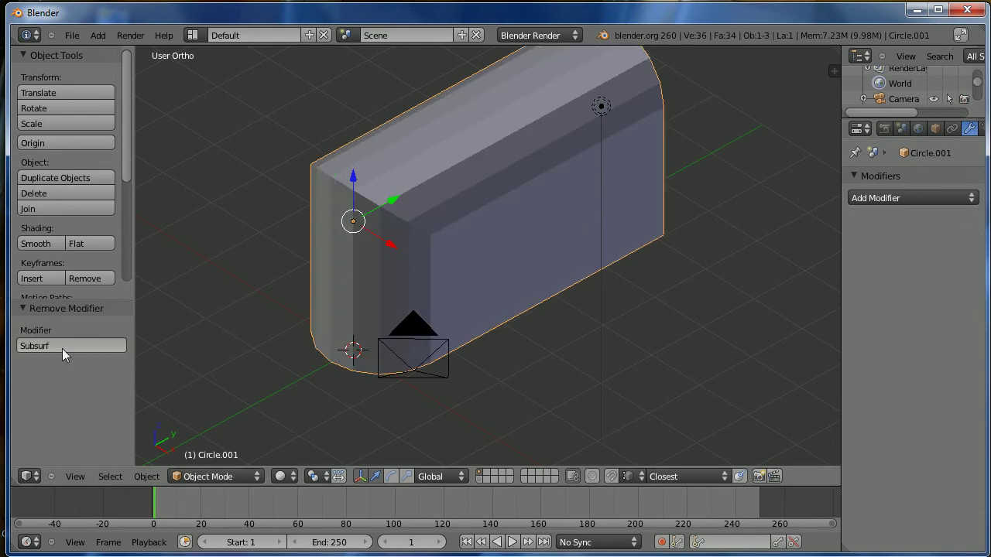
# - Apply smooth shading to the body and check the shading on its front wall, sides and rounded end
pyautogui.click(43, 244)
pyautogui.moveTo(626, 258)
pyautogui.mouseDown(button='middle')
pyautogui.moveTo(446, 251)
pyautogui.moveTo(486, 247)
pyautogui.moveTo(590, 338)
pyautogui.mouseUp(button='middle')
pyautogui.moveTo(676, 245); pyautogui.dragTo(309, 205, button='middle')
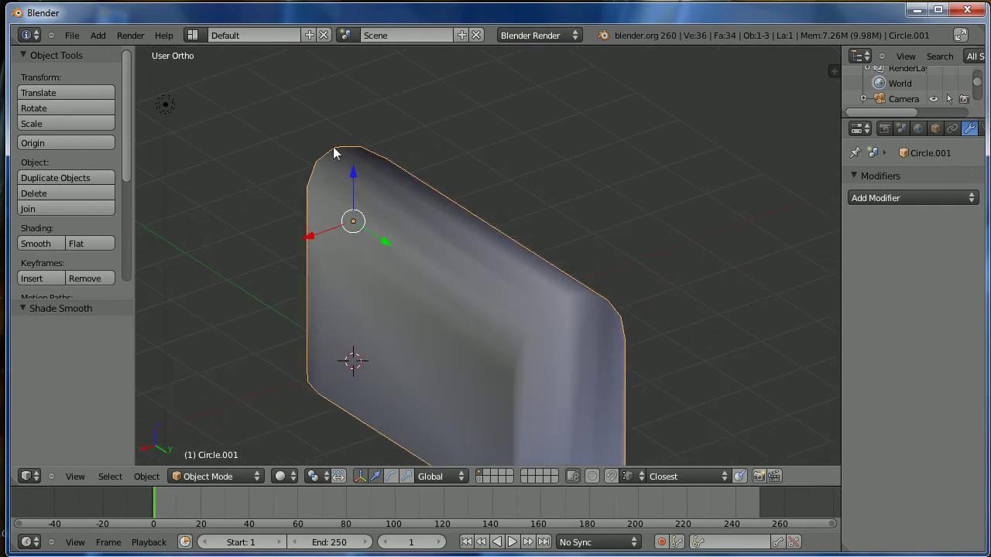
pyautogui.moveTo(340, 275); pyautogui.dragTo(558, 298, button='middle')
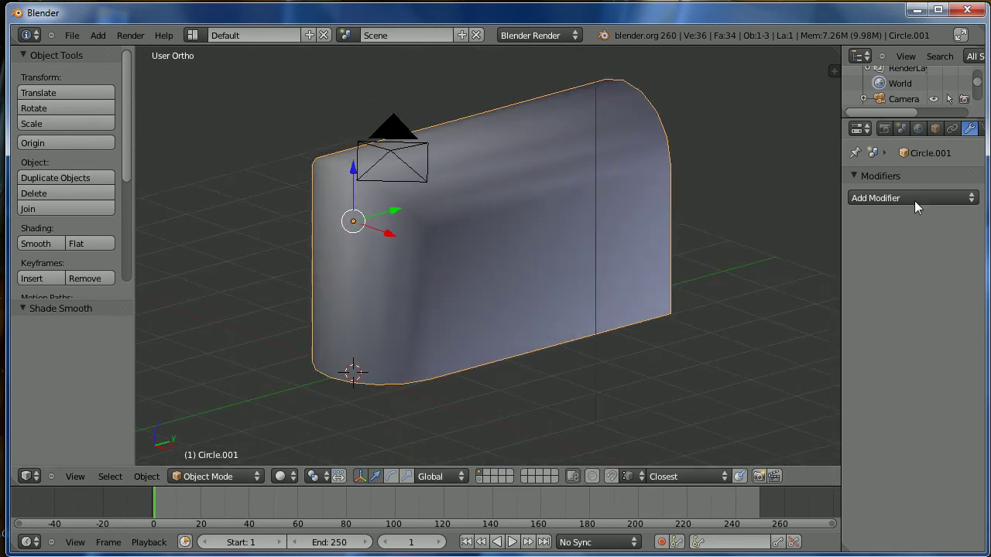
# - Add a Subdivision Surface modifier to the body and inspect its rounded result against the mesh cage in Edit Mode
pyautogui.click(911, 199)
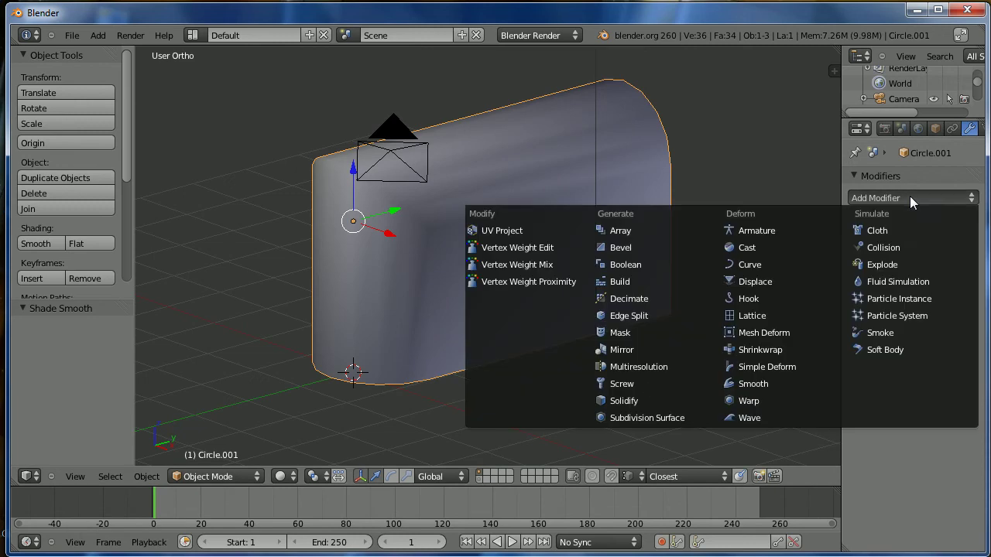
pyautogui.click(661, 418)
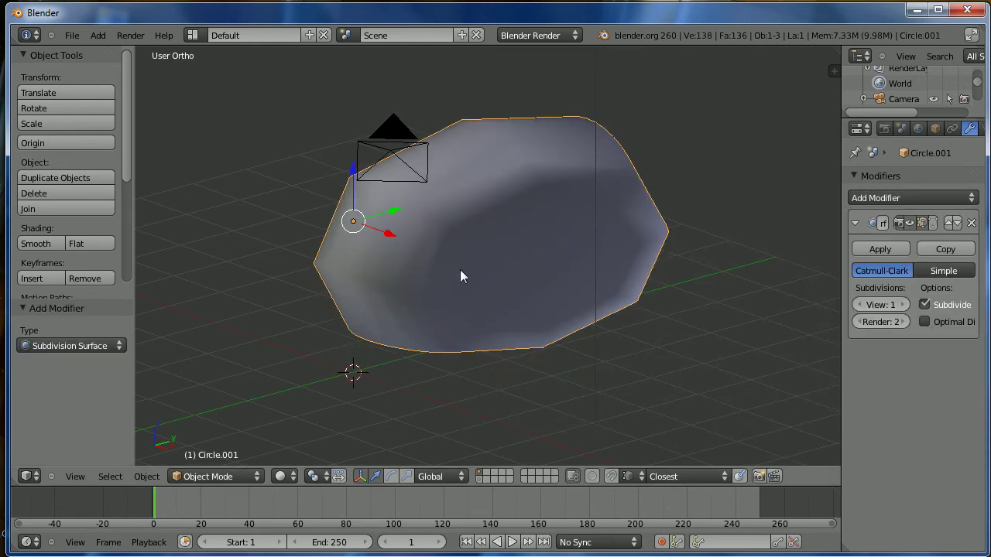
pyautogui.moveTo(547, 305); pyautogui.dragTo(502, 310, button='middle')
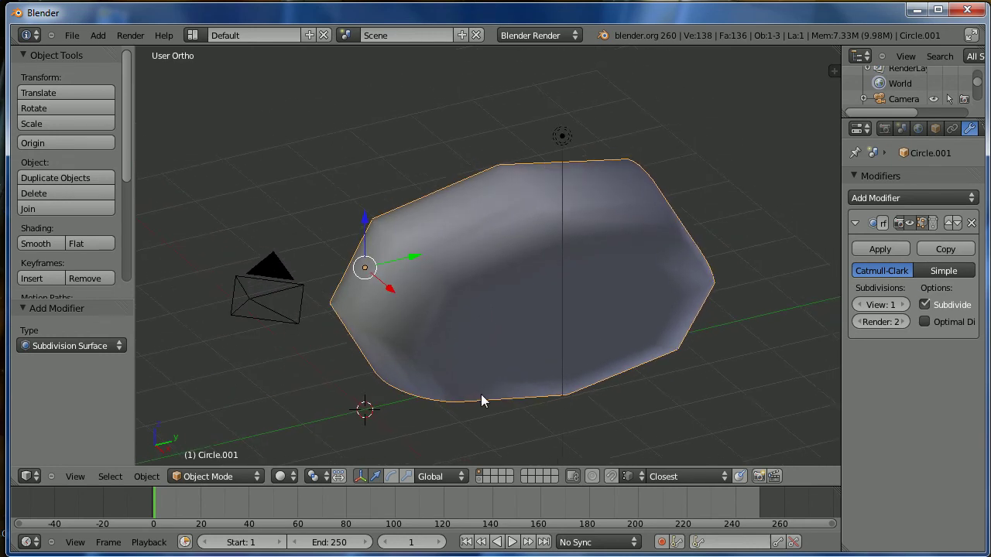
pyautogui.press('Tab')
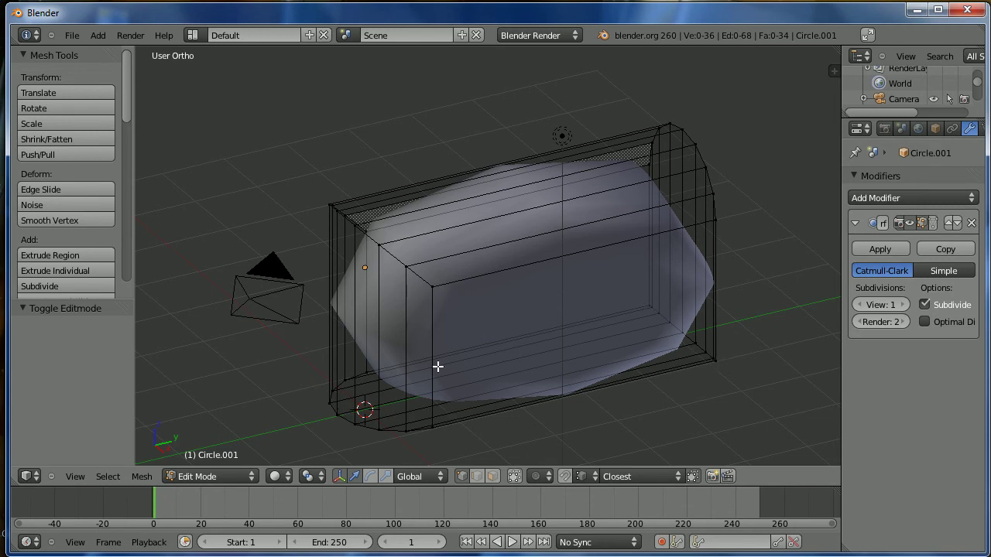
pyautogui.moveTo(751, 330); pyautogui.dragTo(573, 371, button='middle')
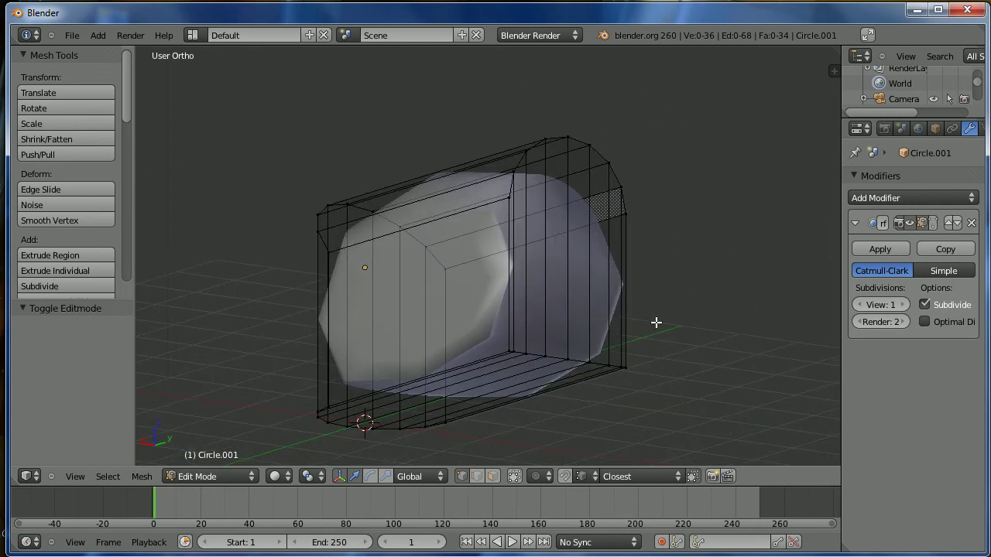
pyautogui.moveTo(411, 374); pyautogui.dragTo(559, 292, button='middle')
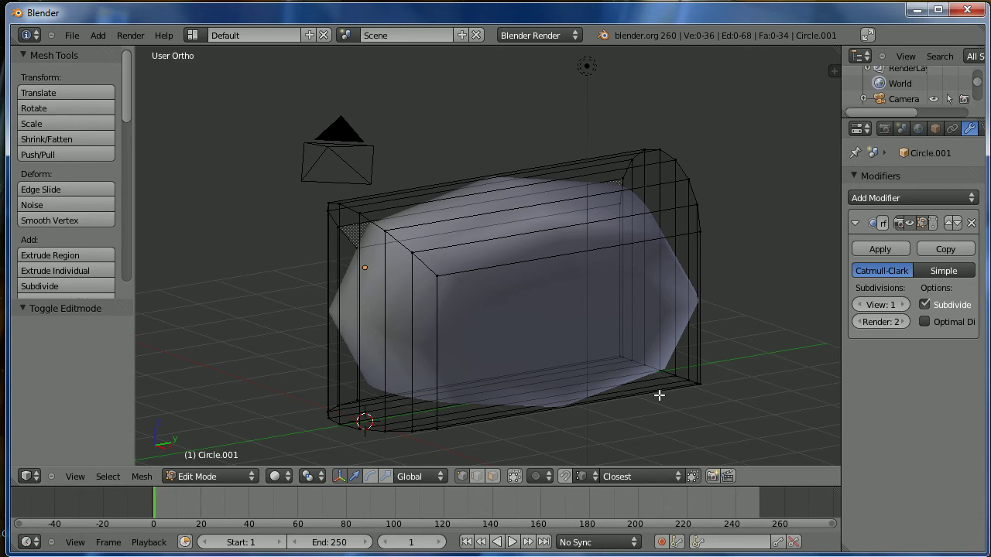
pyautogui.moveTo(269, 328); pyautogui.dragTo(364, 221, button='middle')
pyautogui.moveTo(699, 256); pyautogui.dragTo(580, 316, button='middle')
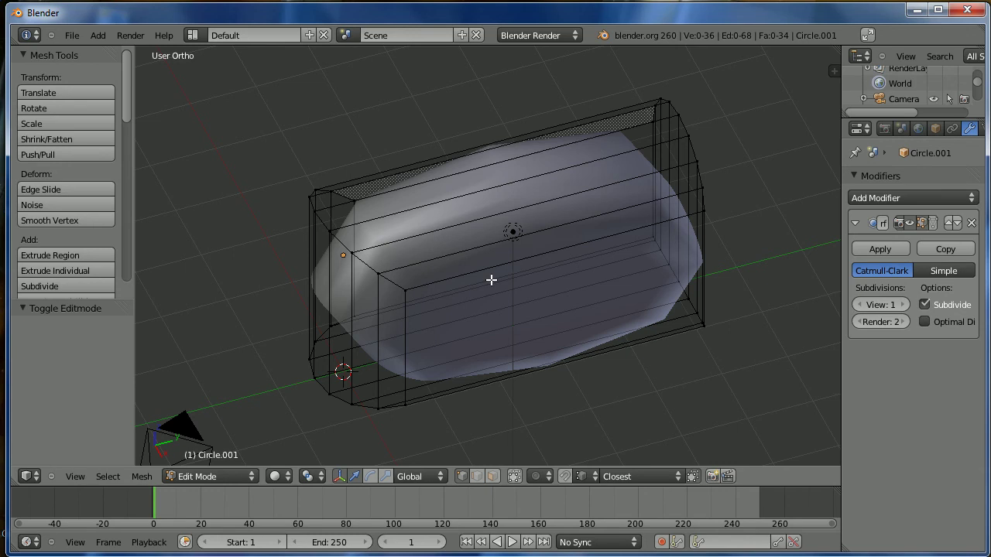
# - Select the edge loop along the mitred bend and set its edge crease to 1
pyautogui.keyDown('alt'); pyautogui.rightClick(395, 286); pyautogui.keyUp('alt')
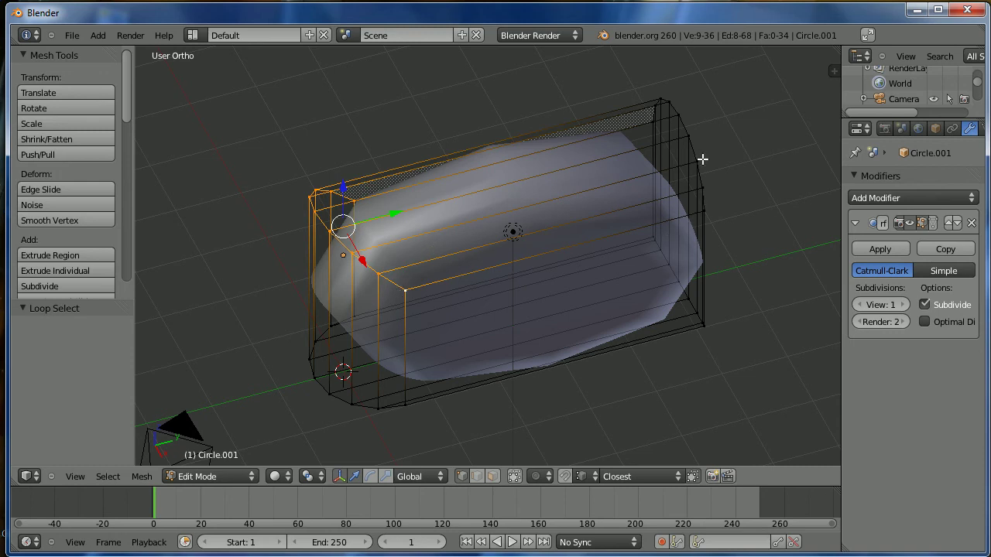
pyautogui.rightClick(677, 221)
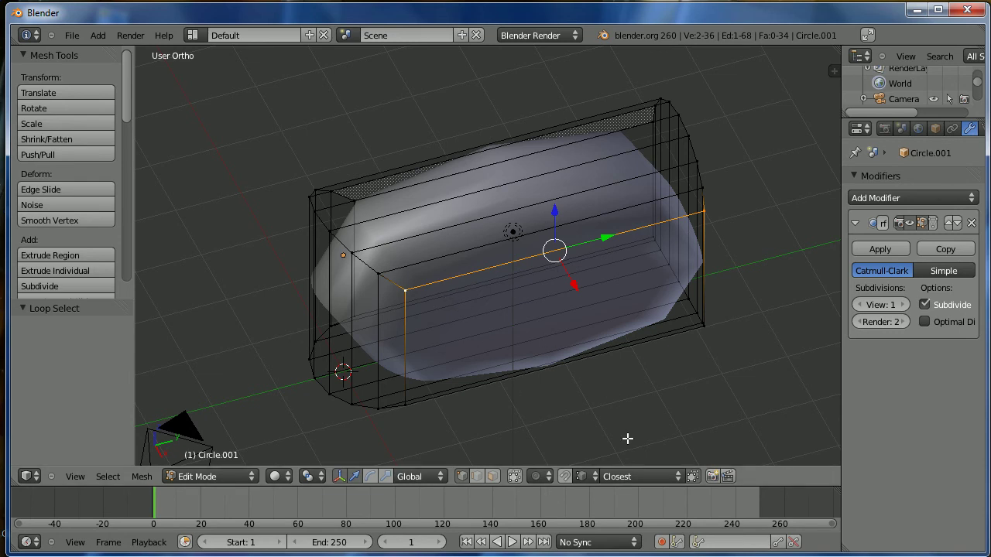
pyautogui.keyDown('alt'); pyautogui.keyDown('shift'); pyautogui.rightClick(392, 284); pyautogui.keyUp('shift'); pyautogui.keyUp('alt')
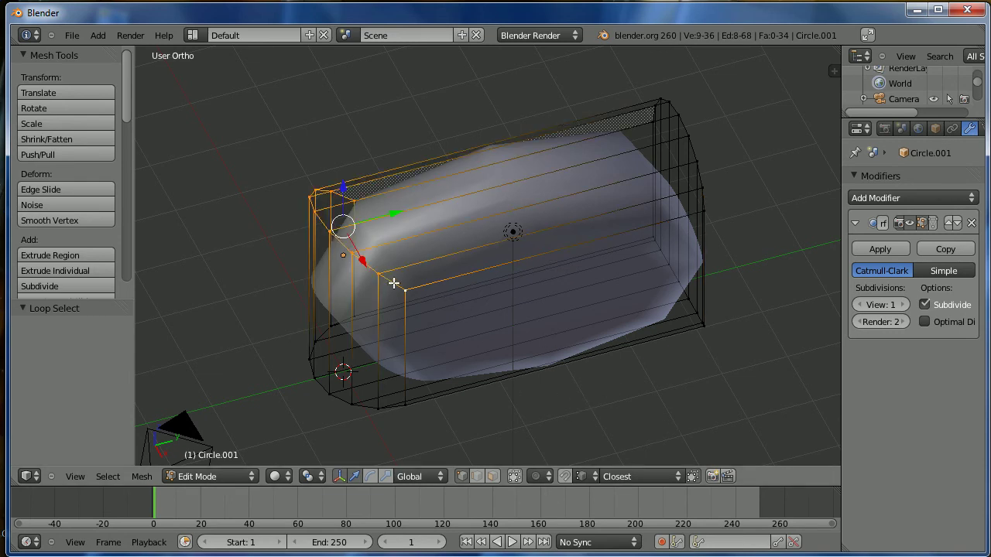
pyautogui.hotkey('shift', 'e')
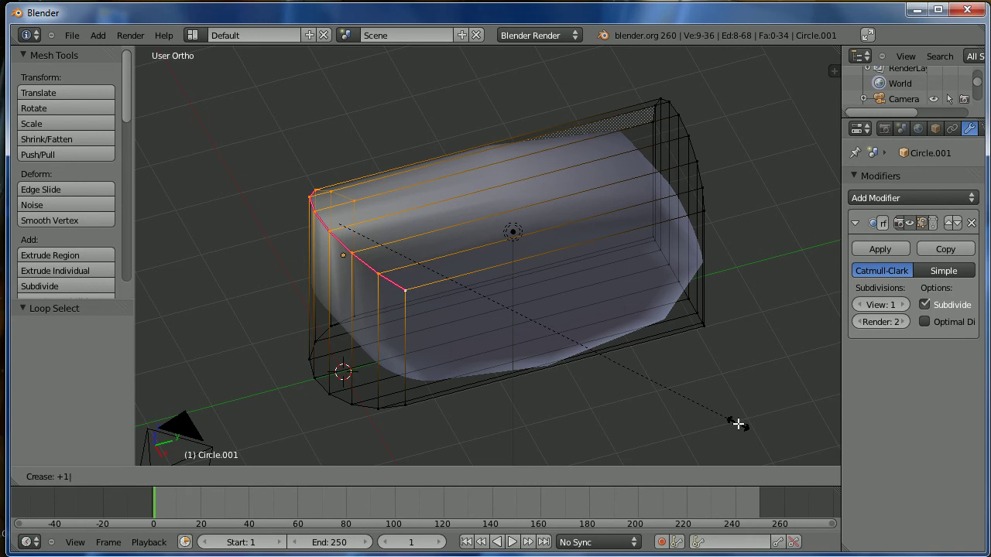
pyautogui.click(738, 425)
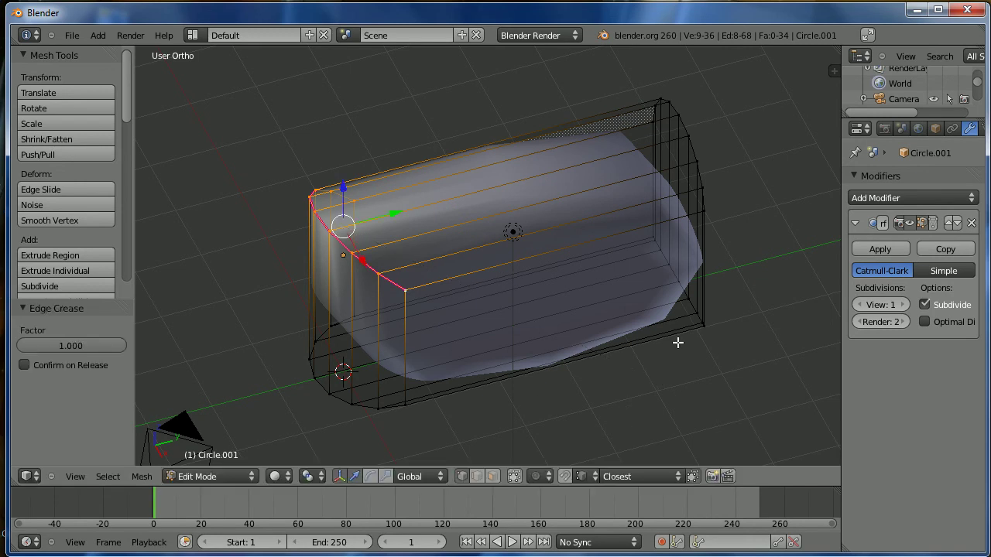
pyautogui.moveTo(679, 354); pyautogui.dragTo(643, 323, button='middle')
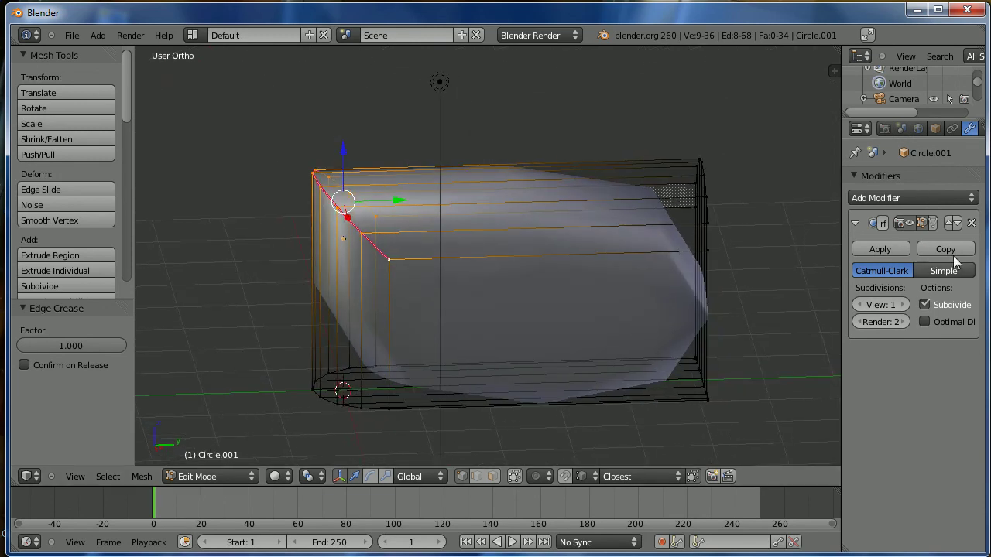
# - Select the curved edge loop at the base of the rounded front wall and crease it by 1
pyautogui.moveTo(608, 401); pyautogui.dragTo(555, 438, button='middle')
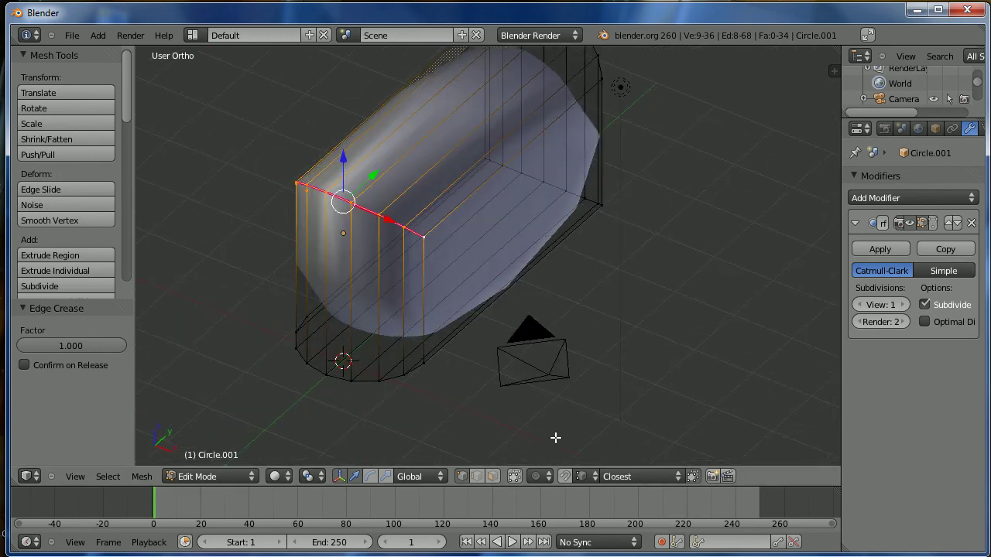
pyautogui.keyDown('alt'); pyautogui.rightClick(418, 372); pyautogui.keyUp('alt')
pyautogui.moveTo(631, 343); pyautogui.dragTo(577, 330, button='middle')
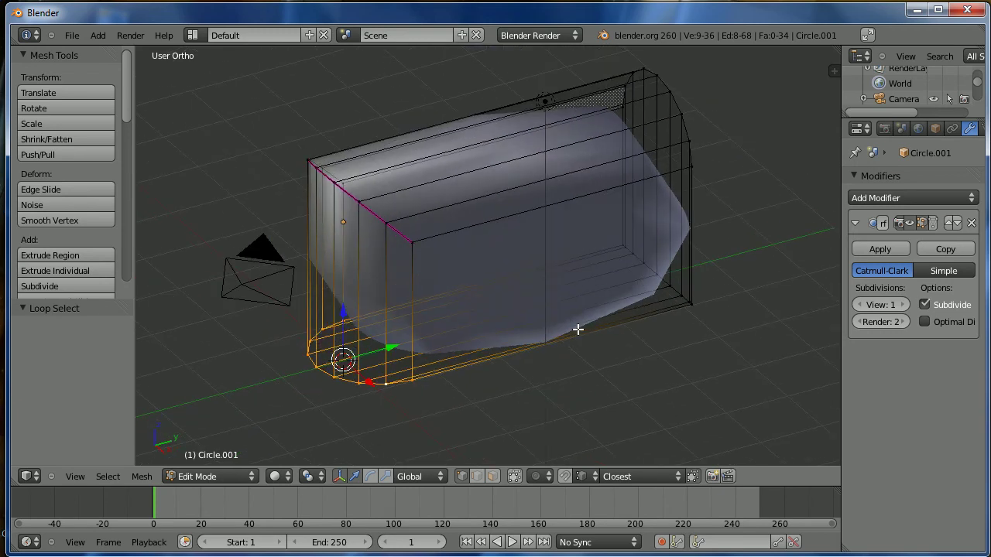
pyautogui.hotkey('shift', 'e')
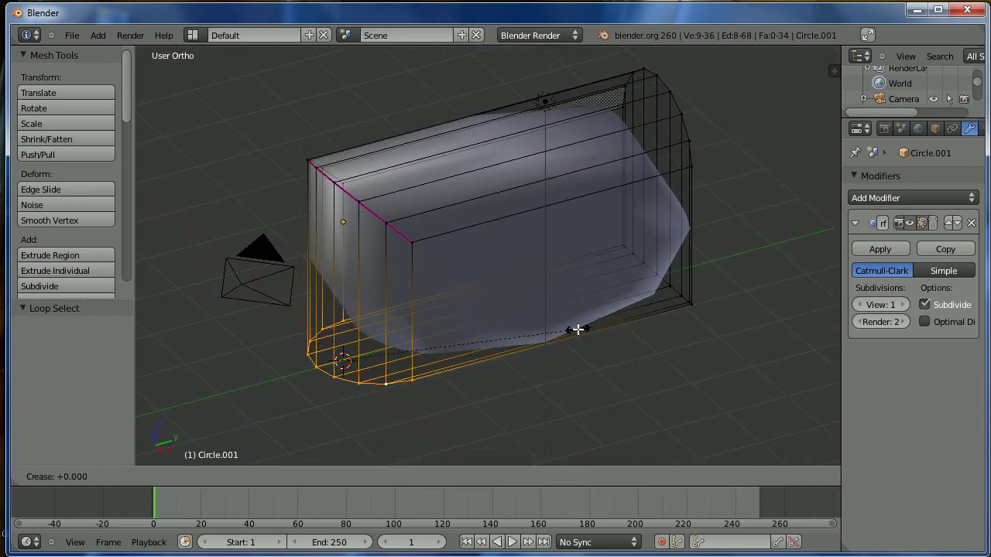
pyautogui.write('1')
pyautogui.press('Return')
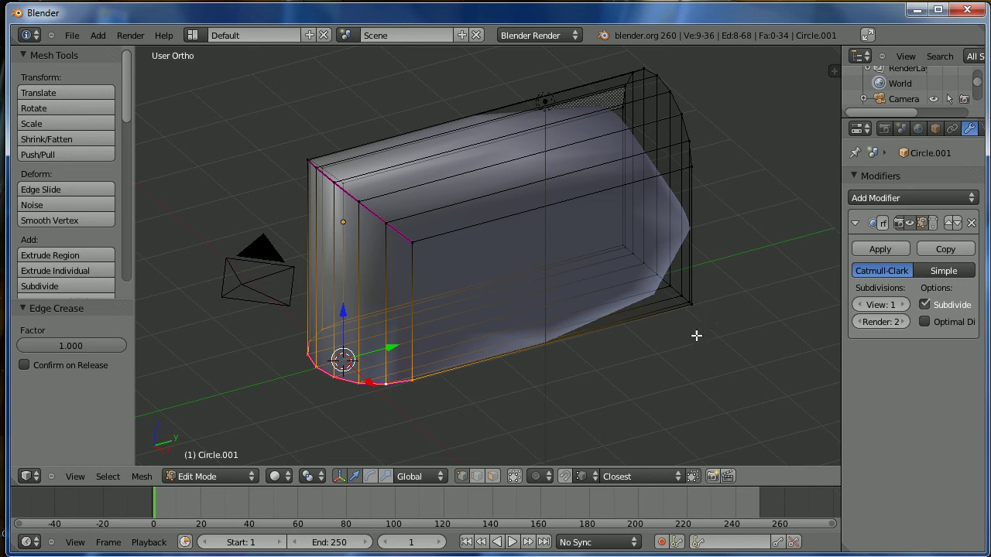
# - Select the arched edge loop at the far end of the half-cylinder and crease it by 1
pyautogui.moveTo(611, 349); pyautogui.dragTo(637, 356, button='middle')
pyautogui.moveTo(738, 395); pyautogui.dragTo(609, 294, button='middle')
pyautogui.keyDown('alt'); pyautogui.rightClick(463, 311); pyautogui.keyUp('alt')
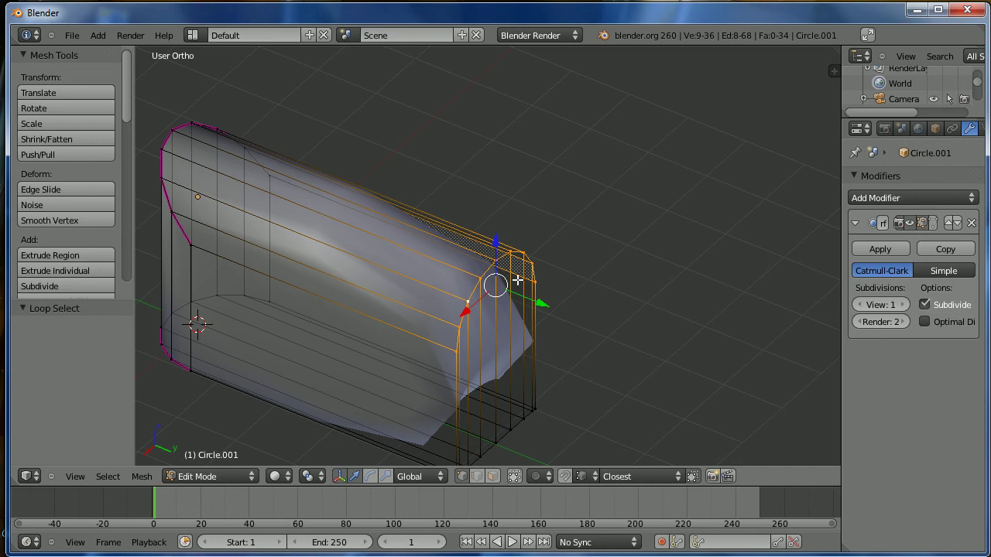
pyautogui.keyDown('shift'); pyautogui.moveTo(534, 288); pyautogui.dragTo(583, 253, button='middle'); pyautogui.keyUp('shift')
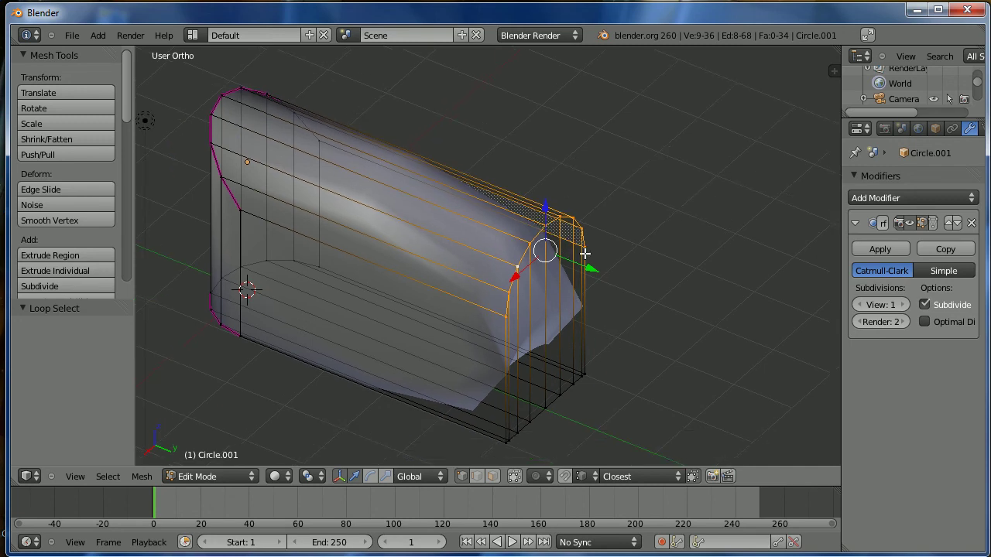
pyautogui.hotkey('shift', 'e')
pyautogui.press('1')
pyautogui.press('Return')
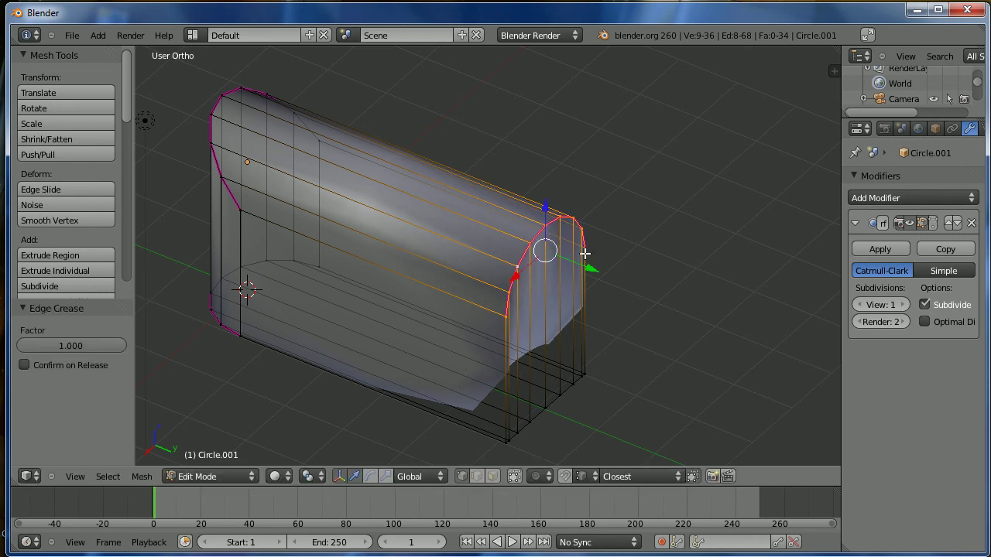
# - Crease the edge loop along the base of the body's far end wall by 1
pyautogui.keyDown('alt'); pyautogui.rightClick(536, 417); pyautogui.keyUp('alt')
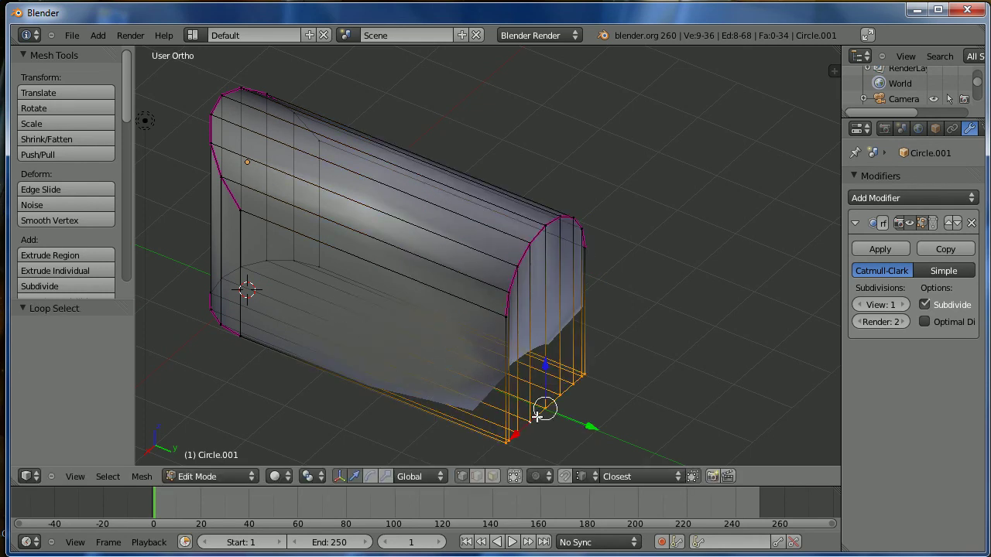
pyautogui.hotkey('shift', 'e')
pyautogui.press('1')
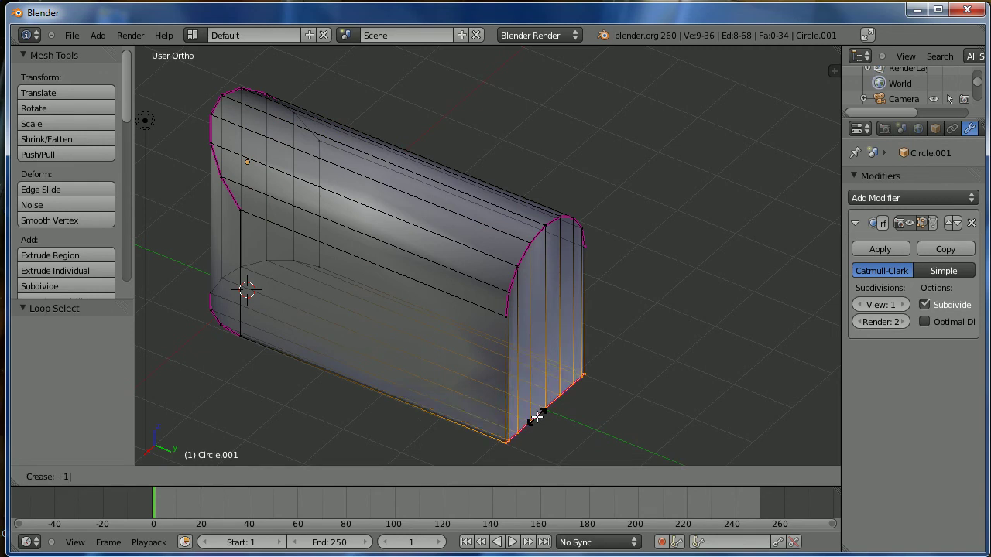
pyautogui.press('Return')
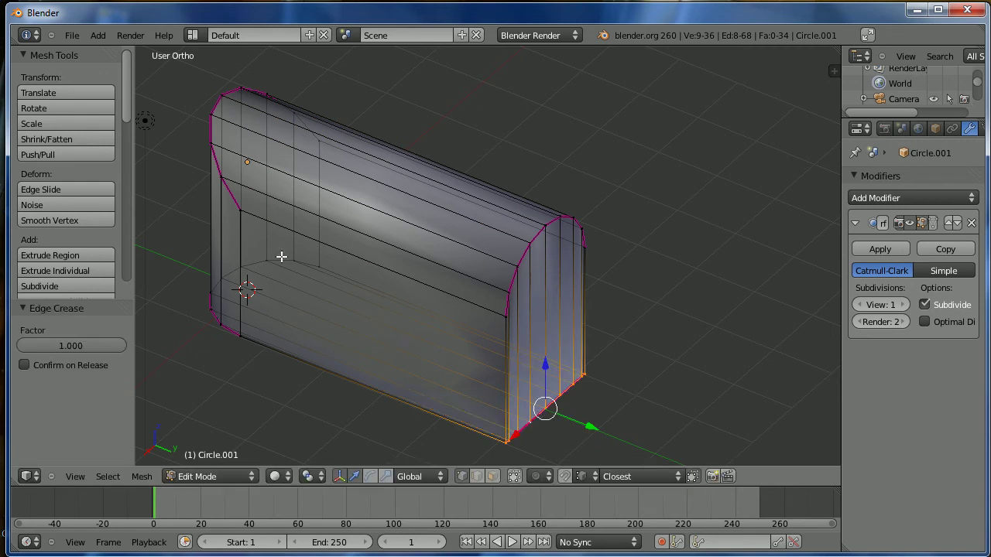
pyautogui.keyDown('alt'); pyautogui.rightClick(358, 258); pyautogui.keyUp('alt')
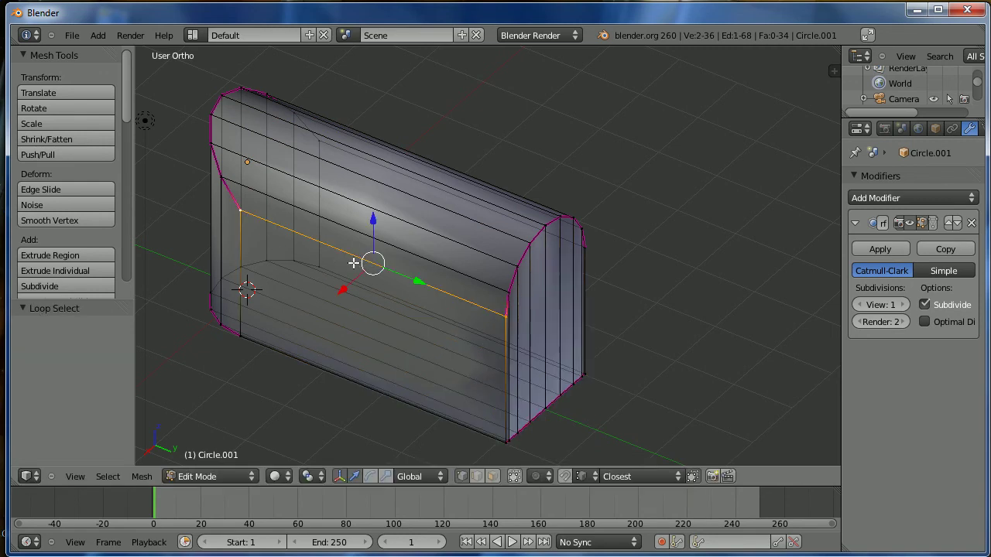
pyautogui.keyDown('alt'); pyautogui.keyDown('shift'); pyautogui.rightClick(244, 260); pyautogui.keyUp('shift'); pyautogui.keyUp('alt')
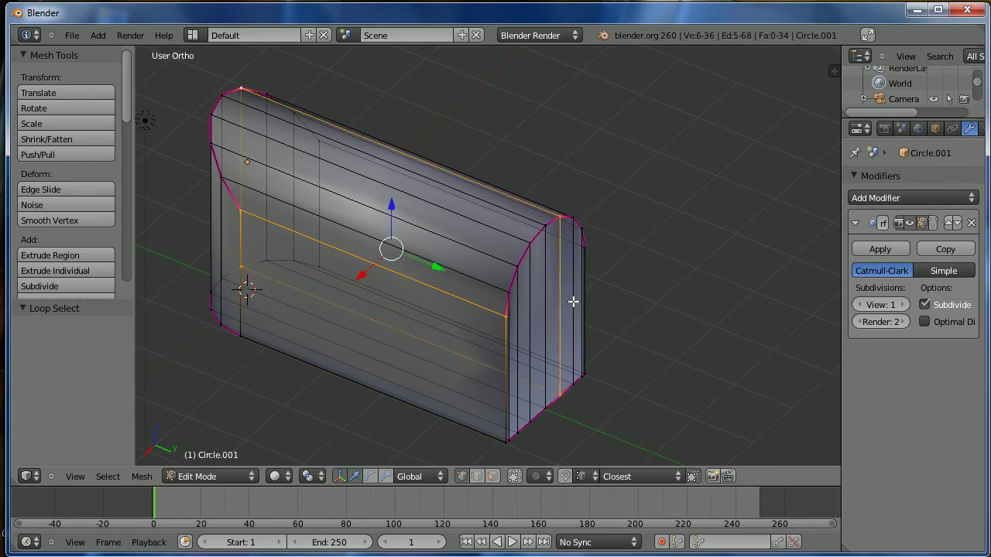
pyautogui.moveTo(588, 299); pyautogui.dragTo(584, 293, button='middle')
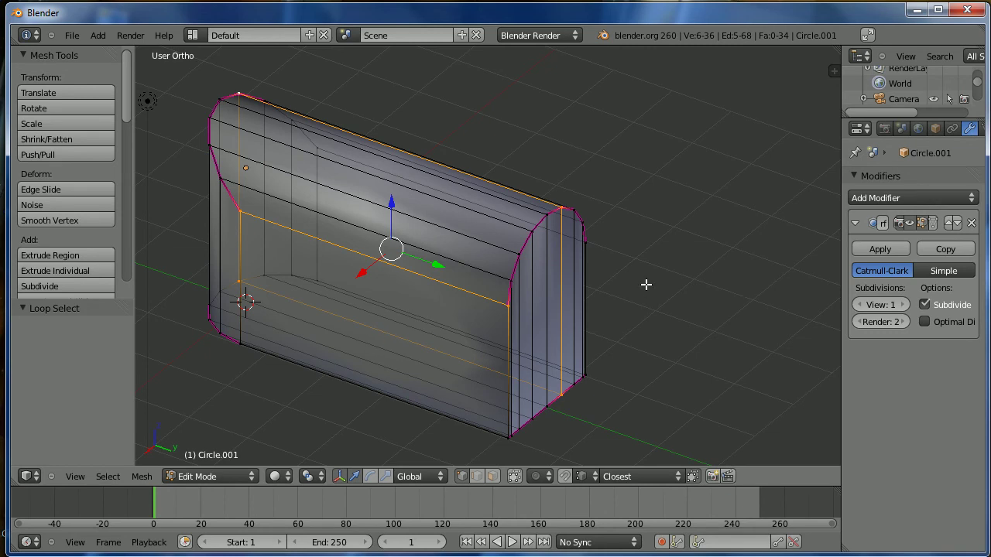
pyautogui.press('a')
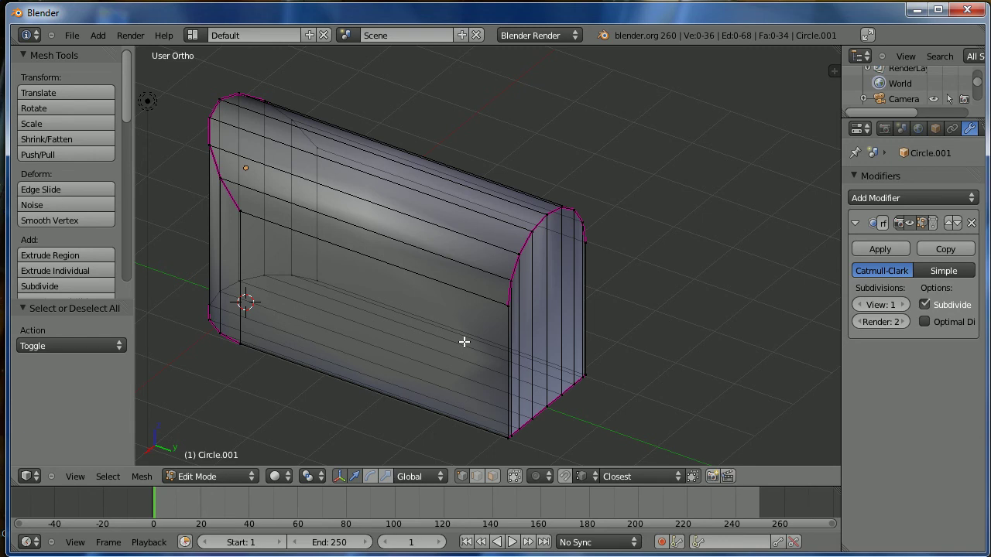
# - In edge select mode, select the path of edges bordering the flat side wall and crease it by 1
pyautogui.hotkey('ctrl', 'Tab')
pyautogui.click(422, 357)
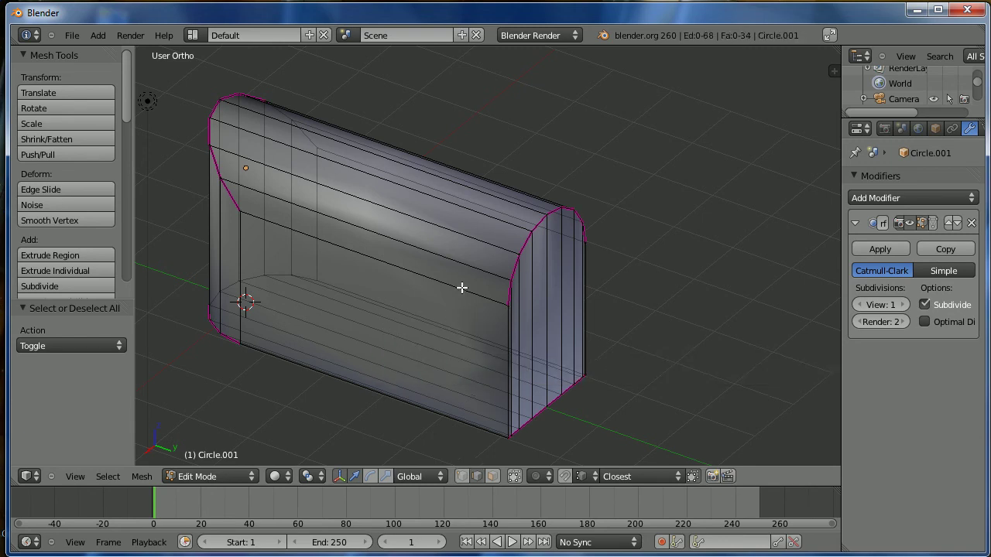
pyautogui.rightClick(450, 287)
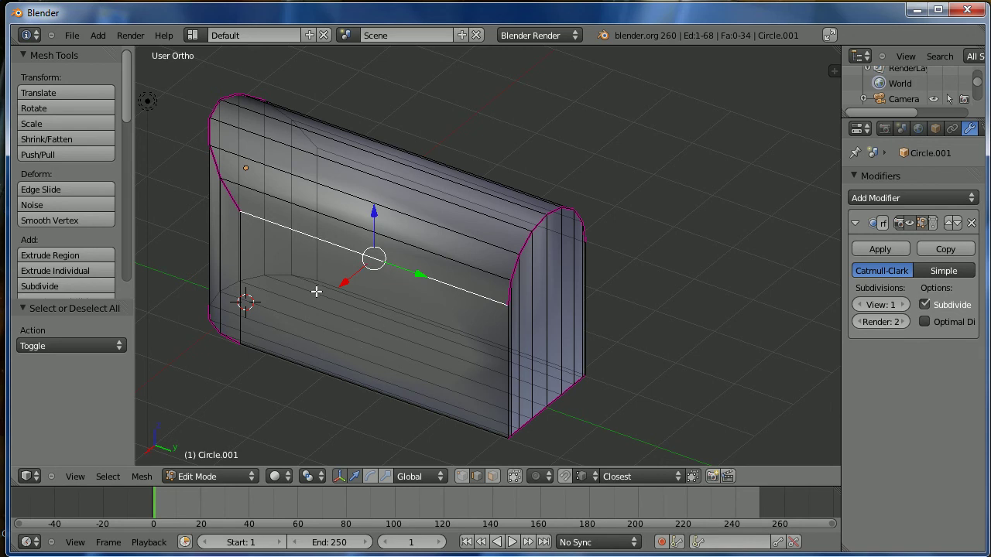
pyautogui.keyDown('ctrl'); pyautogui.rightClick(239, 293); pyautogui.keyUp('ctrl')
pyautogui.keyDown('ctrl'); pyautogui.rightClick(315, 371); pyautogui.keyUp('ctrl')
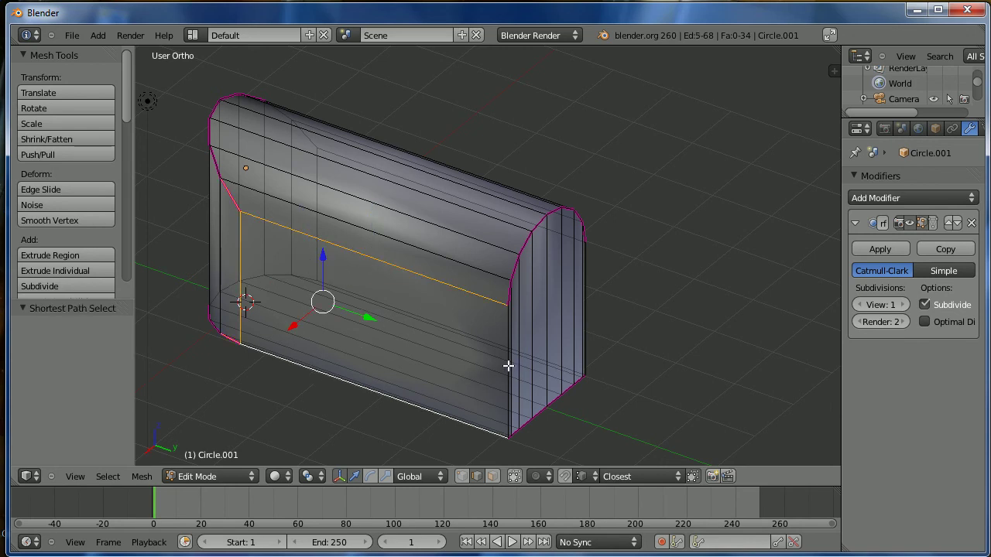
pyautogui.keyDown('ctrl'); pyautogui.rightClick(504, 352); pyautogui.keyUp('ctrl')
pyautogui.keyDown('ctrl'); pyautogui.rightClick(491, 348); pyautogui.keyUp('ctrl')
pyautogui.keyDown('ctrl'); pyautogui.rightClick(491, 343); pyautogui.keyUp('ctrl')
pyautogui.keyDown('ctrl'); pyautogui.rightClick(486, 344); pyautogui.keyUp('ctrl')
pyautogui.keyDown('ctrl'); pyautogui.rightClick(487, 344); pyautogui.keyUp('ctrl')
pyautogui.keyDown('ctrl'); pyautogui.rightClick(486, 343); pyautogui.keyUp('ctrl')
pyautogui.keyDown('ctrl'); pyautogui.rightClick(486, 345); pyautogui.keyUp('ctrl')
pyautogui.keyDown('ctrl'); pyautogui.rightClick(486, 344); pyautogui.keyUp('ctrl')
pyautogui.keyDown('ctrl'); pyautogui.rightClick(487, 344); pyautogui.keyUp('ctrl')
pyautogui.keyDown('ctrl'); pyautogui.rightClick(485, 343); pyautogui.keyUp('ctrl')
pyautogui.scroll(4, 485, 343)
pyautogui.keyDown('ctrl'); pyautogui.rightClick(490, 344); pyautogui.keyUp('ctrl')
pyautogui.keyDown('ctrl'); pyautogui.rightClick(495, 340); pyautogui.keyUp('ctrl')
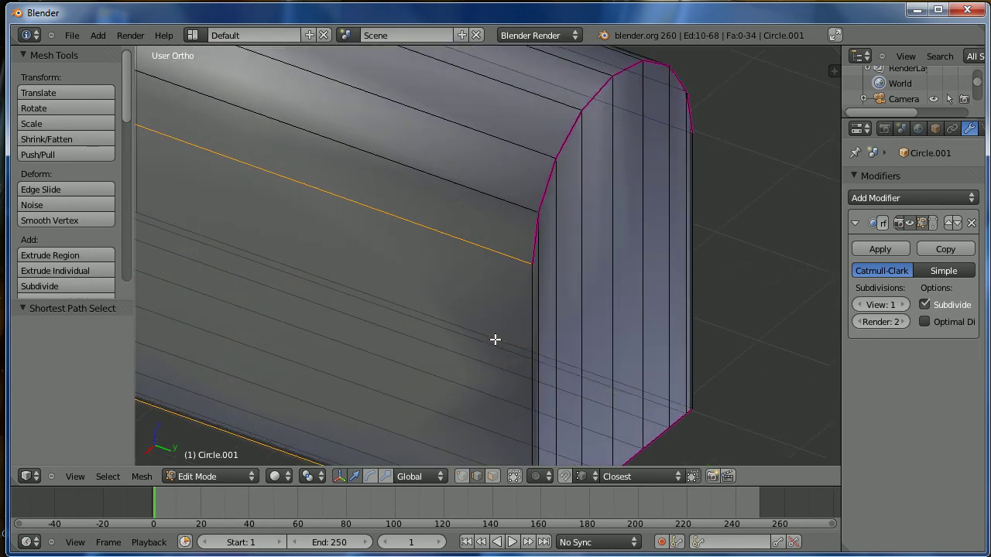
pyautogui.keyDown('ctrl'); pyautogui.rightClick(529, 315); pyautogui.keyUp('ctrl')
pyautogui.scroll(-5, 596, 197)
pyautogui.moveTo(602, 236); pyautogui.dragTo(549, 320, button='middle')
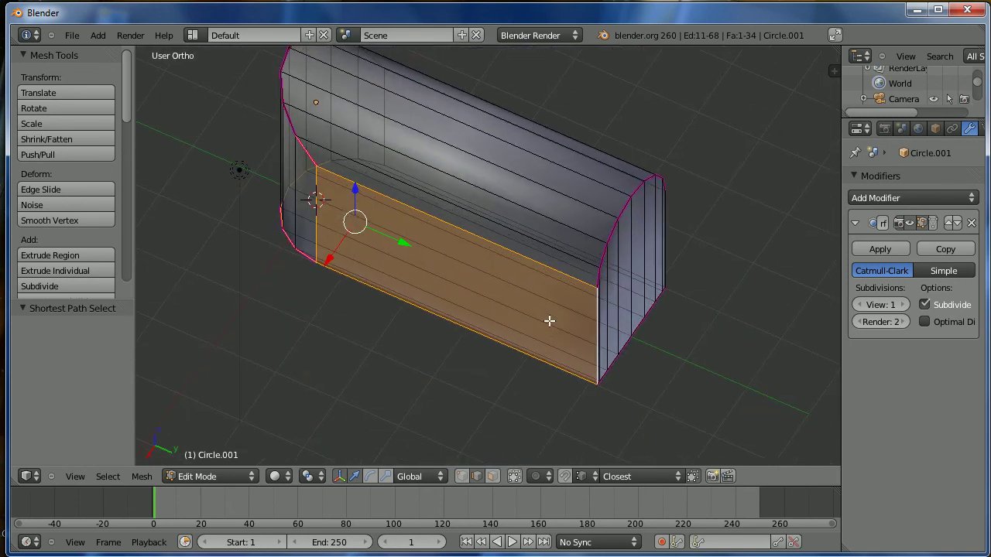
pyautogui.hotkey('shift', 'e')
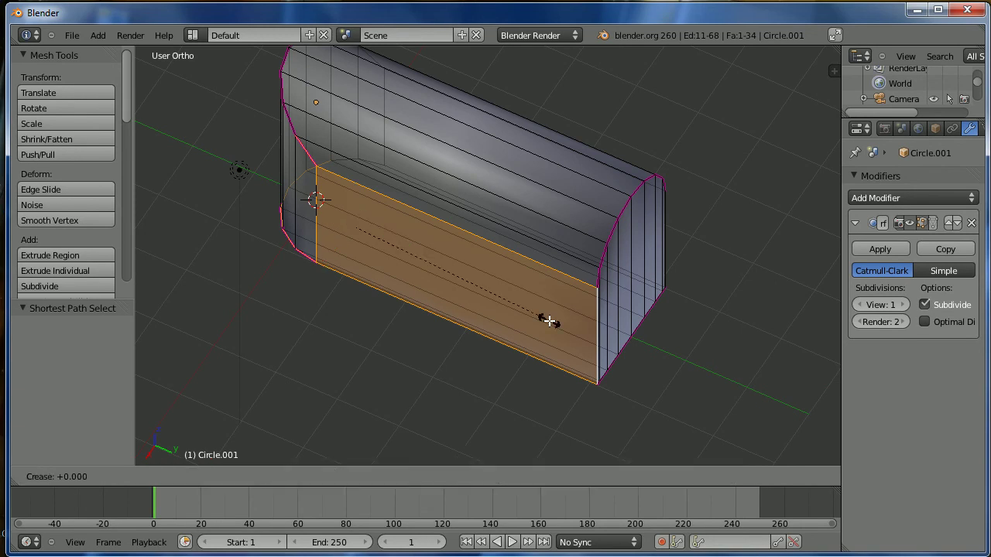
pyautogui.press('1')
pyautogui.press('Return')
pyautogui.moveTo(710, 248); pyautogui.dragTo(618, 209, button='middle')
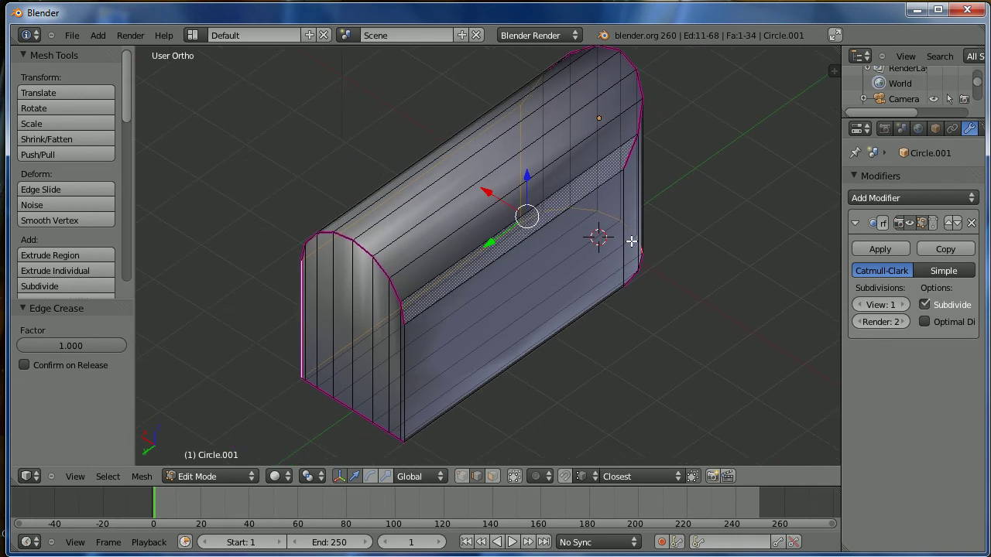
pyautogui.moveTo(583, 290); pyautogui.dragTo(629, 275, button='middle')
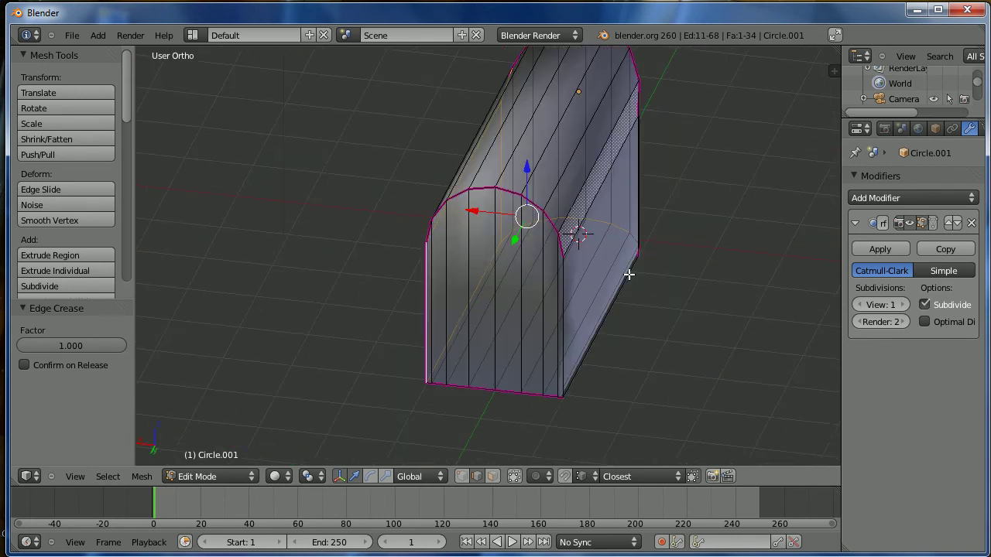
# - In face select mode, select the large flat side wall face and crease its border edges by 1
pyautogui.press('a')
pyautogui.moveTo(741, 318); pyautogui.dragTo(699, 314, button='middle')
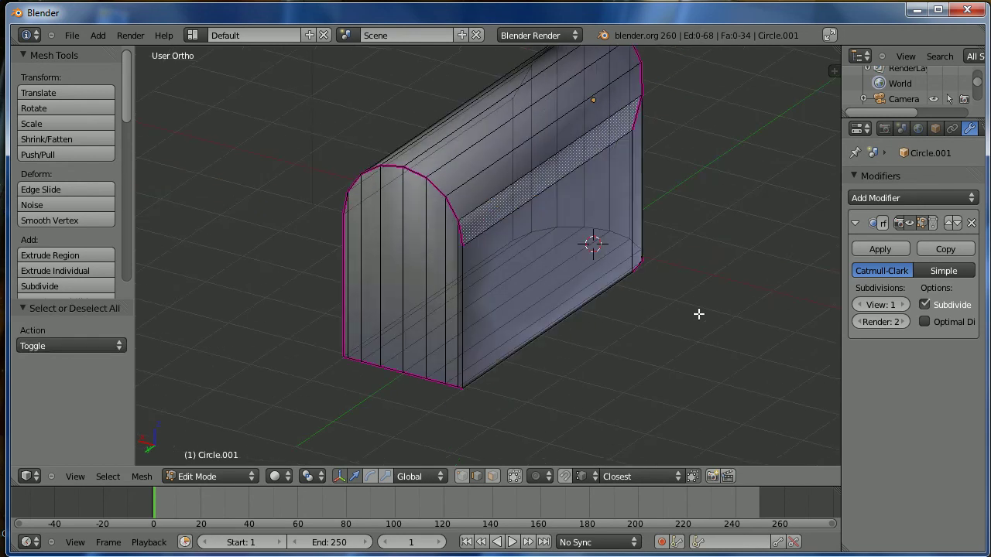
pyautogui.hotkey('ctrl', 'Tab')
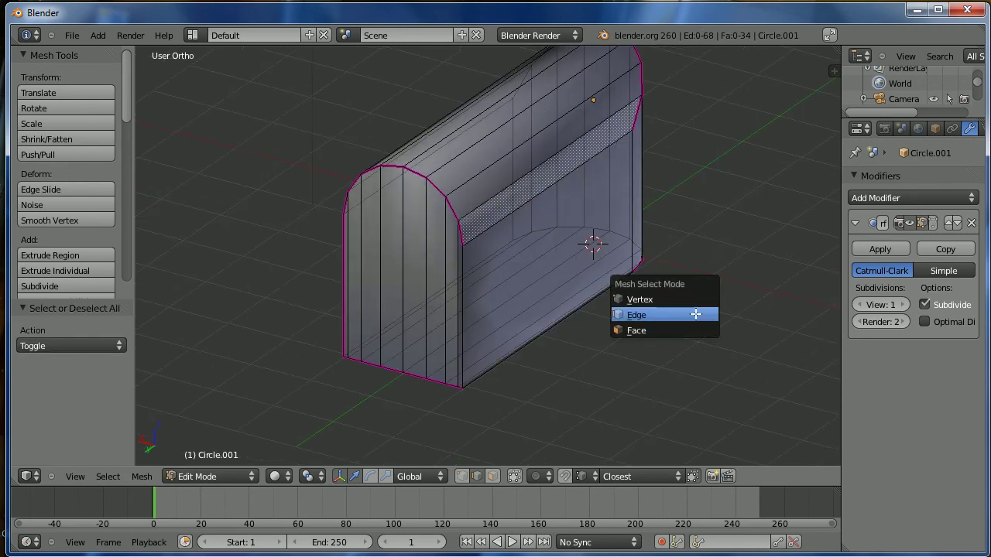
pyautogui.click(658, 327)
pyautogui.rightClick(551, 267)
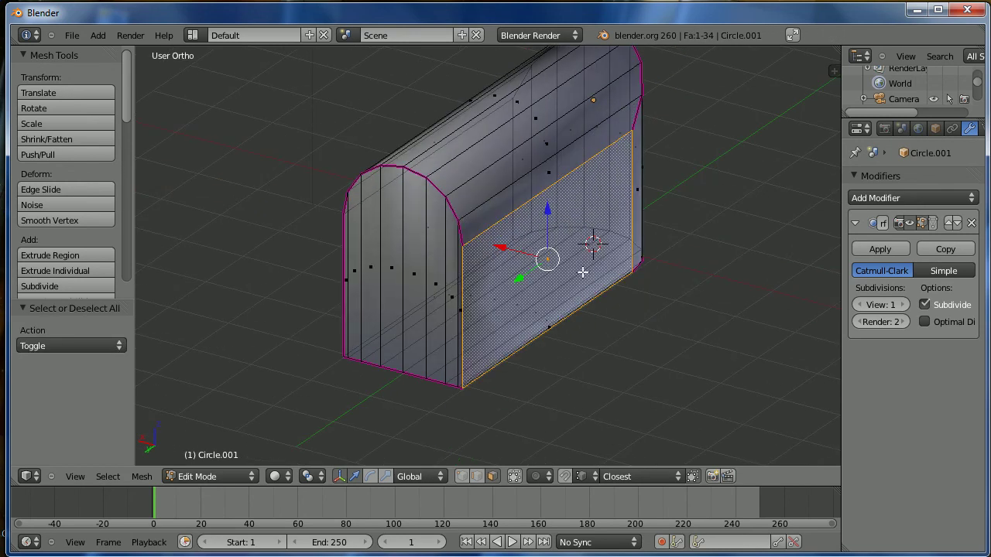
pyautogui.hotkey('shift', 'e')
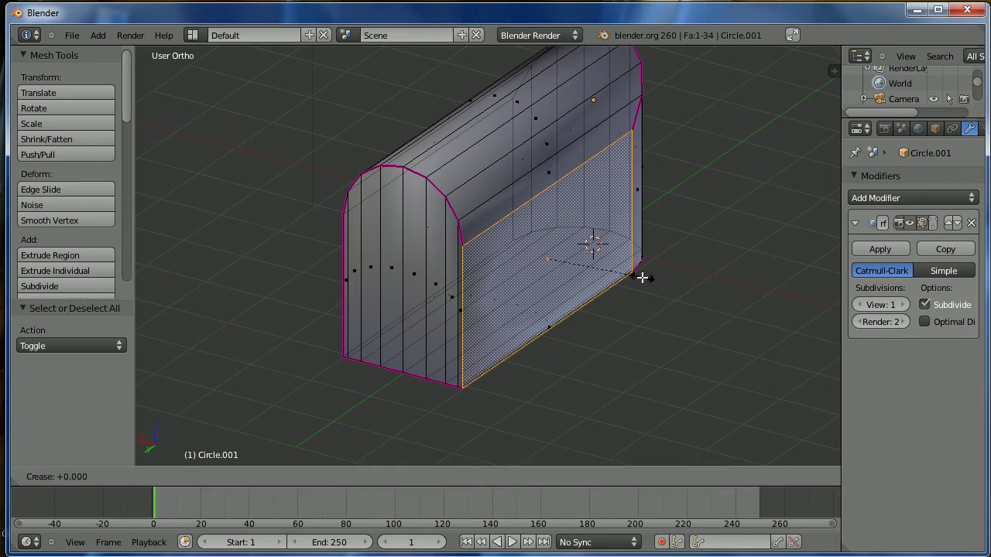
pyautogui.write('1')
pyautogui.press('Return')
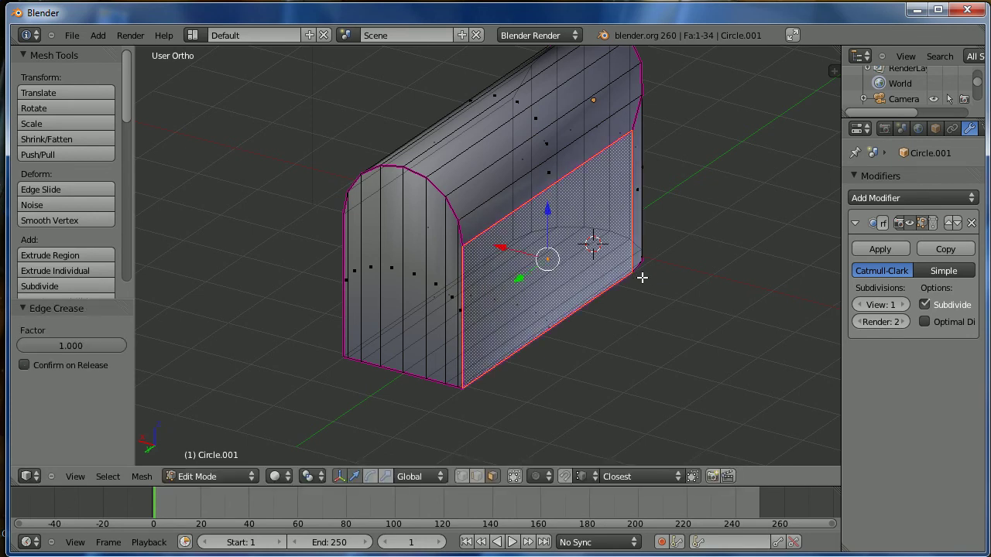
# - Deselect everything, switch to vertex select mode and return to object mode
pyautogui.moveTo(544, 257); pyautogui.dragTo(573, 284, button='middle')
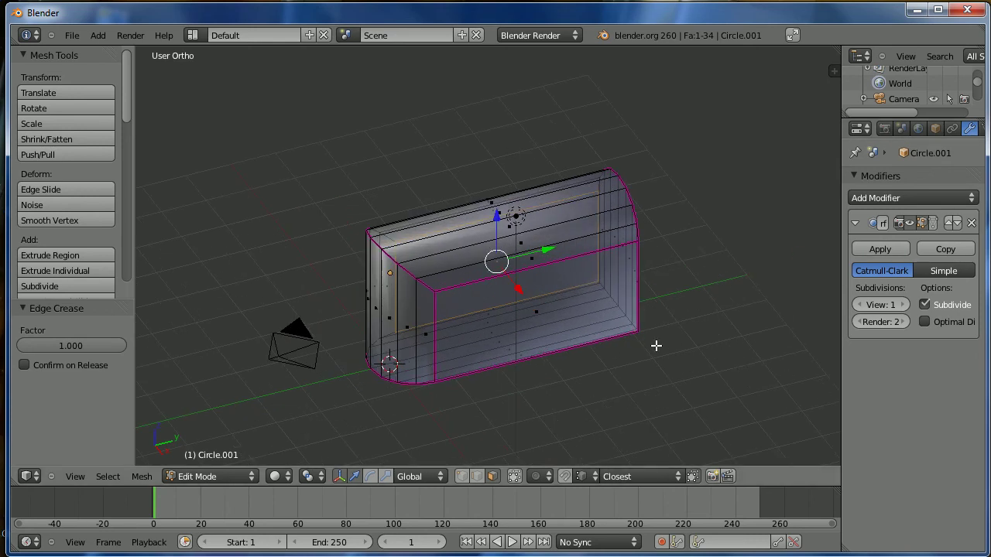
pyautogui.press('a')
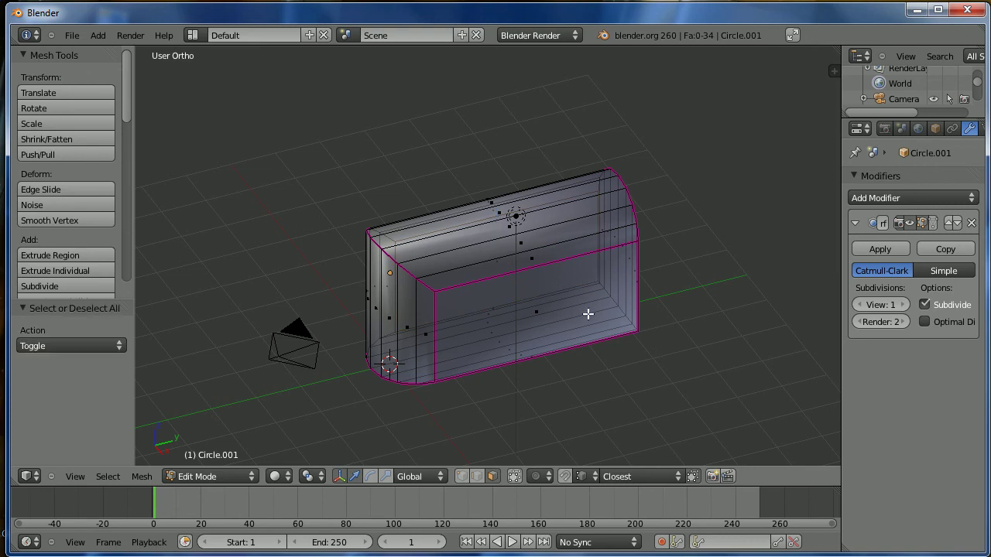
pyautogui.hotkey('ctrl', 'Tab')
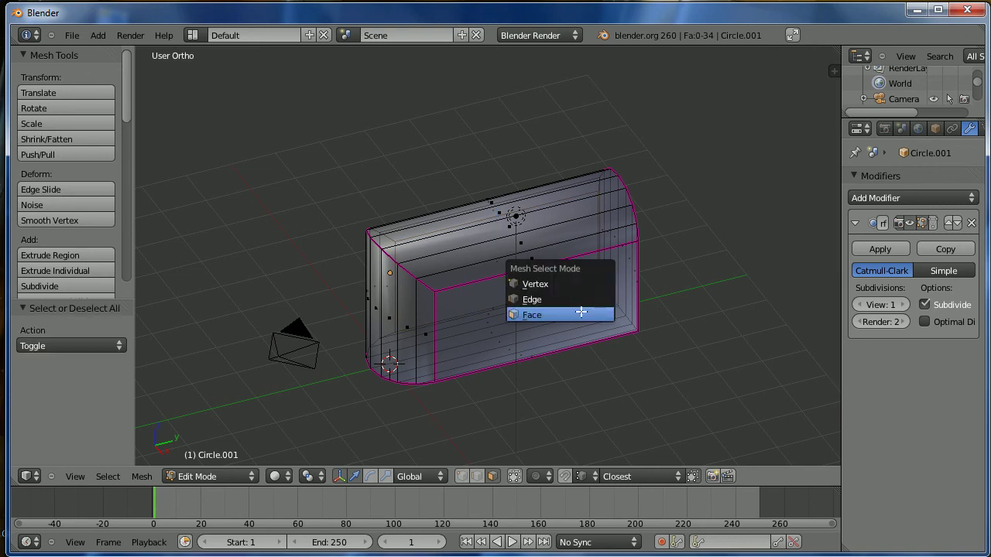
pyautogui.click(588, 285)
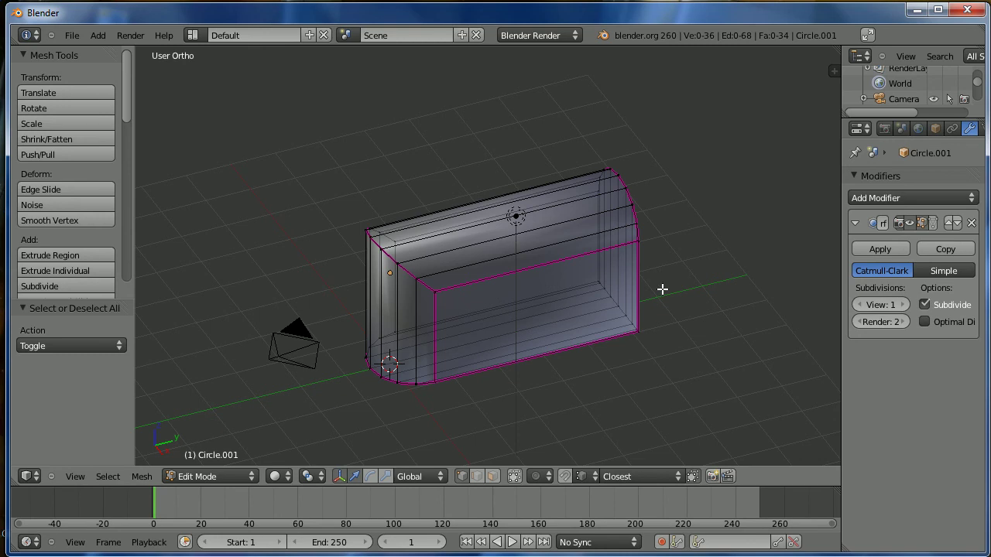
pyautogui.press('Tab')
# - Compare the smoothed body's shading with the reference model on the second layer, returning to the first layer
pyautogui.moveTo(483, 289); pyautogui.dragTo(535, 279, button='middle')
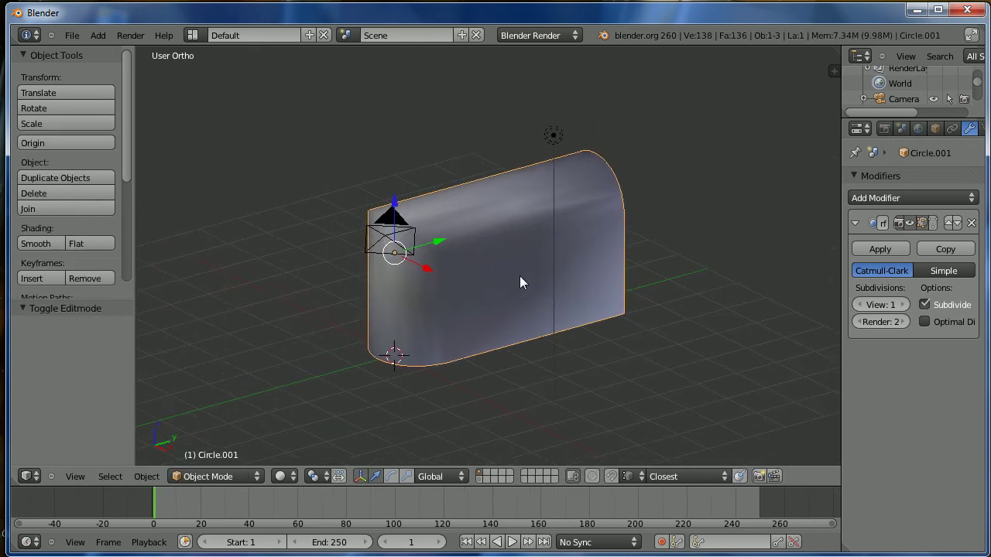
pyautogui.moveTo(650, 329); pyautogui.dragTo(466, 333, button='middle')
pyautogui.moveTo(437, 301); pyautogui.dragTo(552, 308, button='middle')
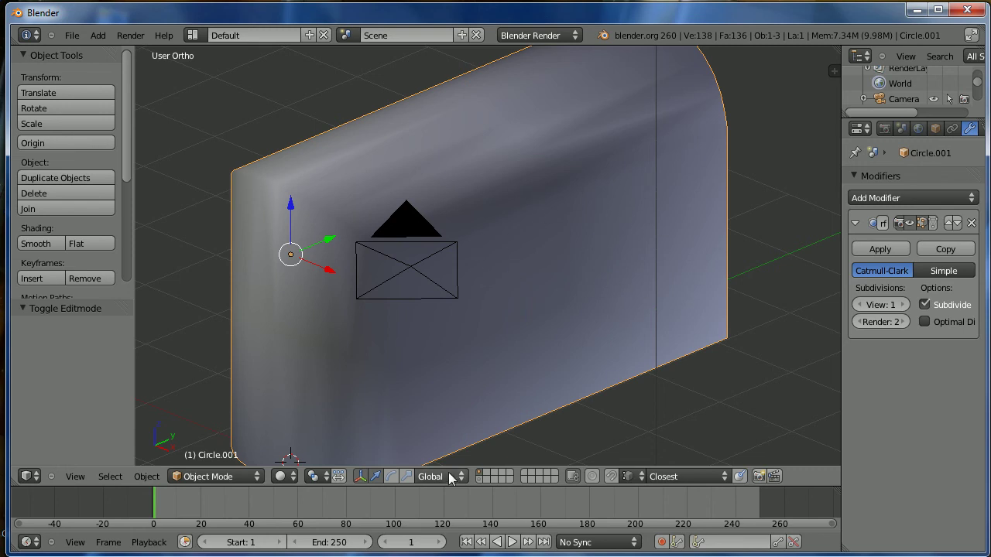
pyautogui.click(487, 473)
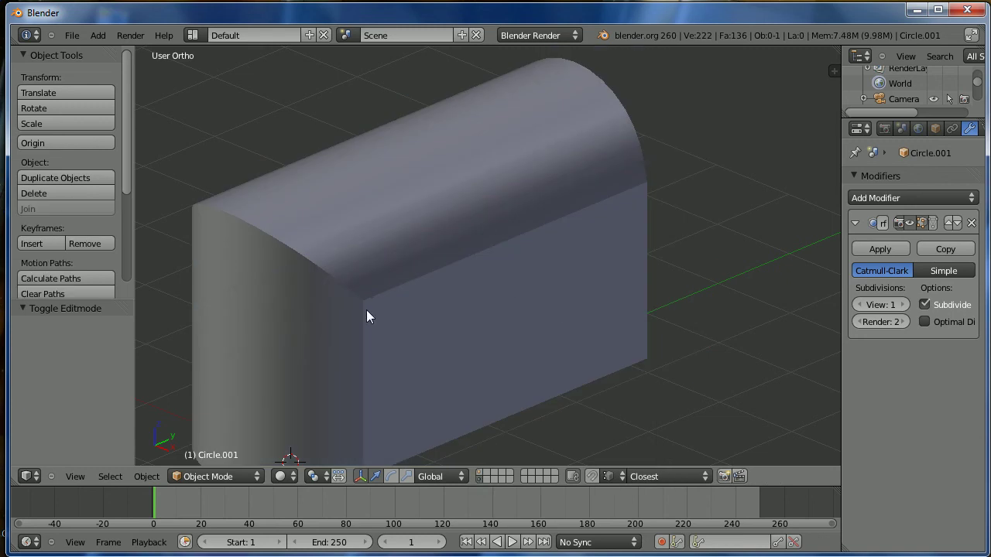
pyautogui.click(478, 474)
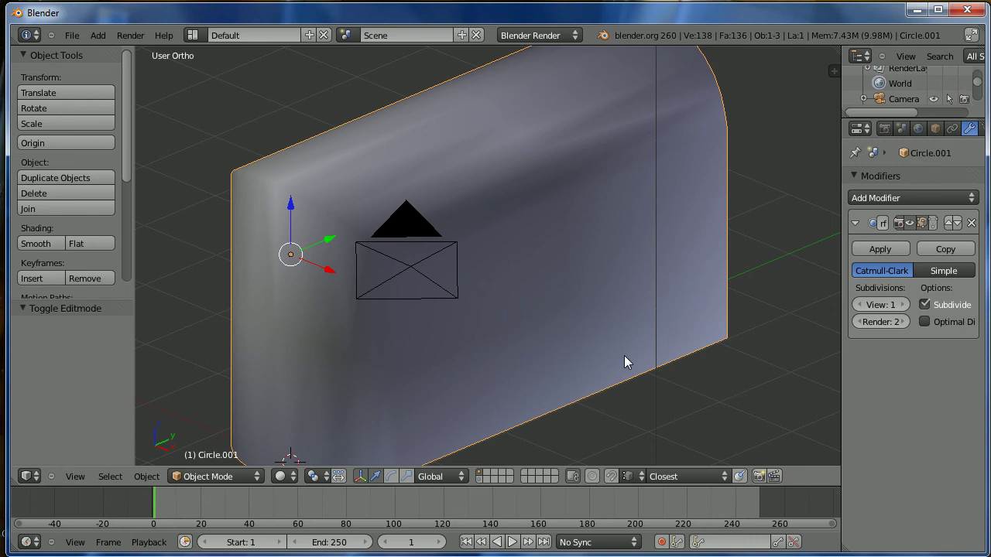
# - Add an Edge Split modifier to the half-cylinder body below the Subdivision Surface modifier
pyautogui.click(972, 200)
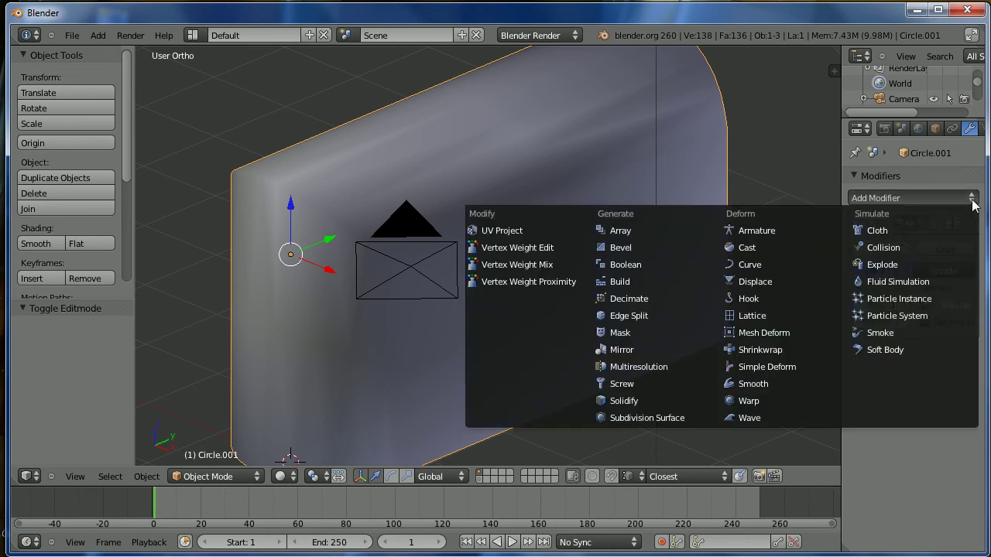
pyautogui.click(669, 318)
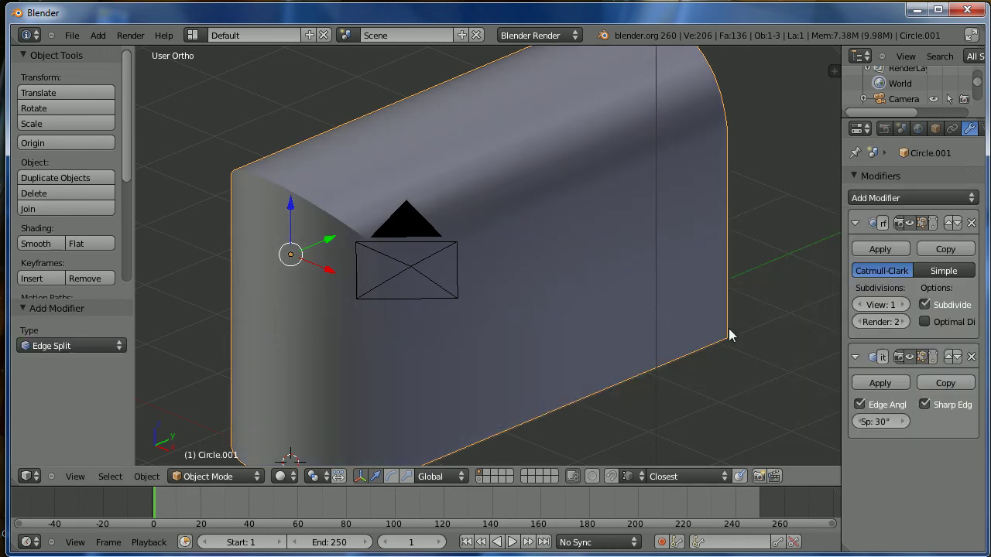
pyautogui.scroll(-3, 728, 279)
pyautogui.moveTo(509, 290); pyautogui.dragTo(646, 317, button='middle')
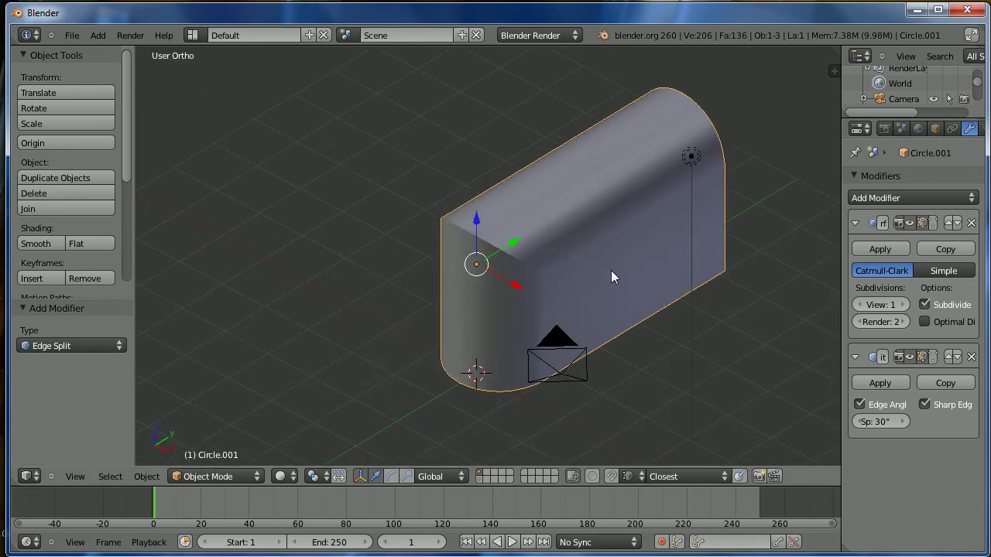
pyautogui.moveTo(697, 284); pyautogui.dragTo(585, 259, button='middle')
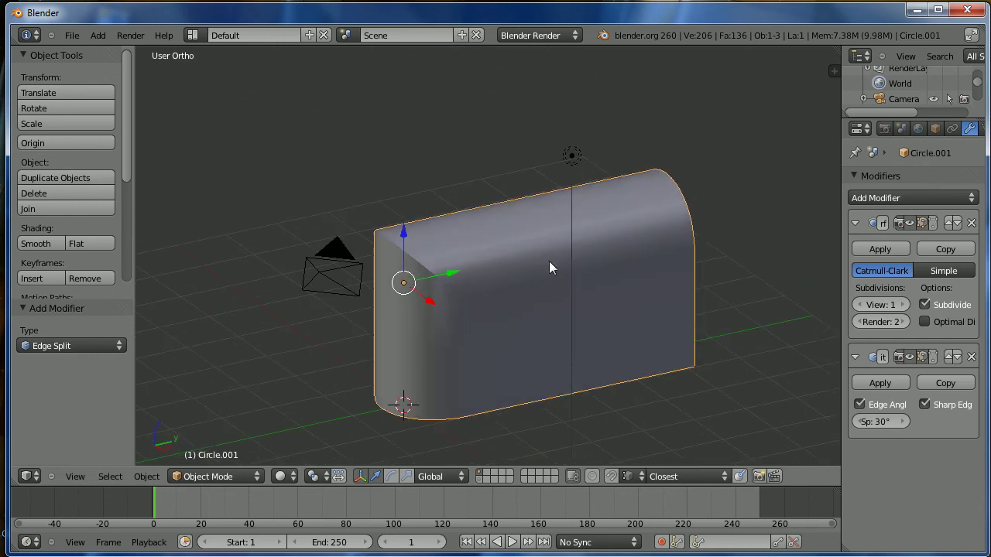
# - Examine the shading at the mitred corner and where the curved surfaces meet the flat side wall
pyautogui.scroll(1, 565, 279)
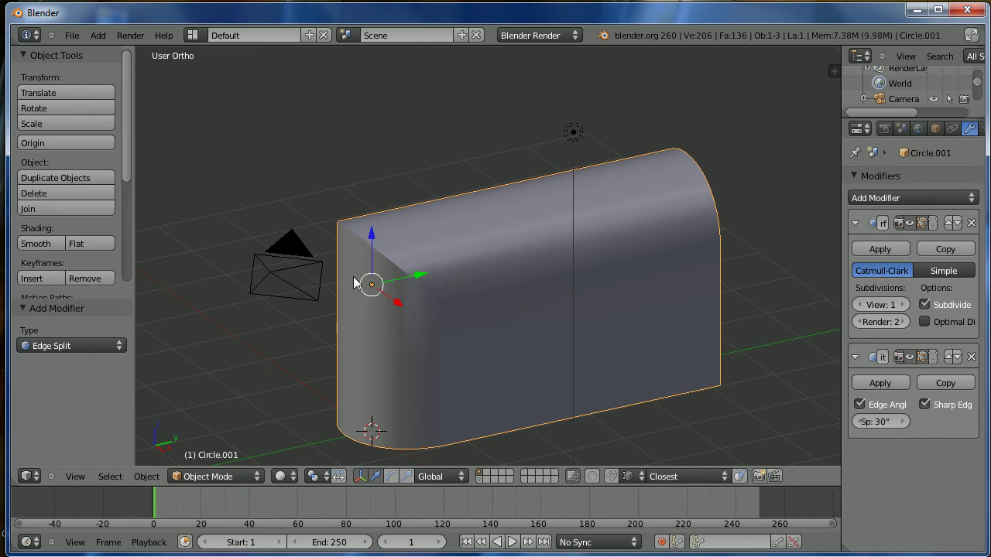
pyautogui.moveTo(383, 256); pyautogui.dragTo(366, 306, button='middle')
pyautogui.scroll(3, 397, 254)
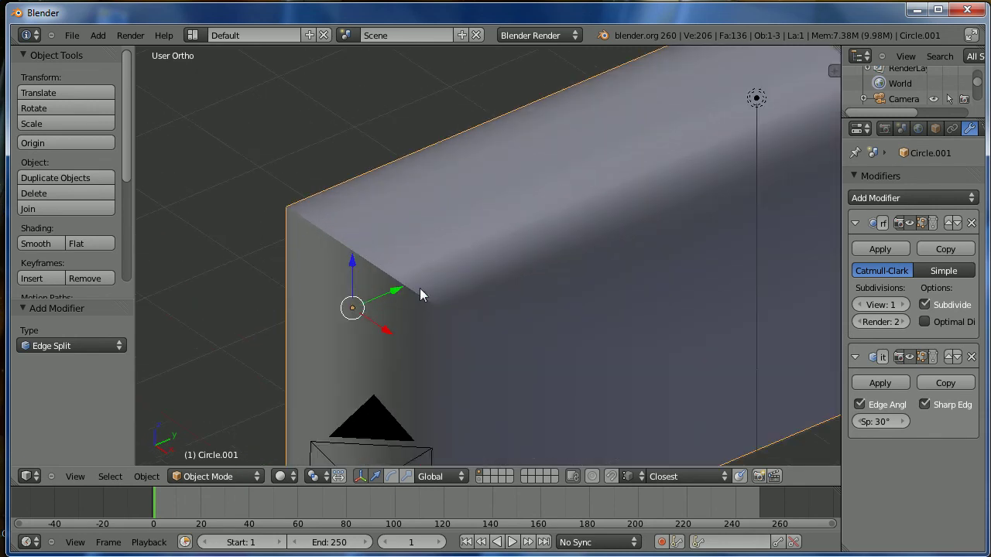
pyautogui.moveTo(312, 240); pyautogui.dragTo(260, 285, button='middle')
pyautogui.moveTo(486, 260); pyautogui.dragTo(641, 291, button='middle')
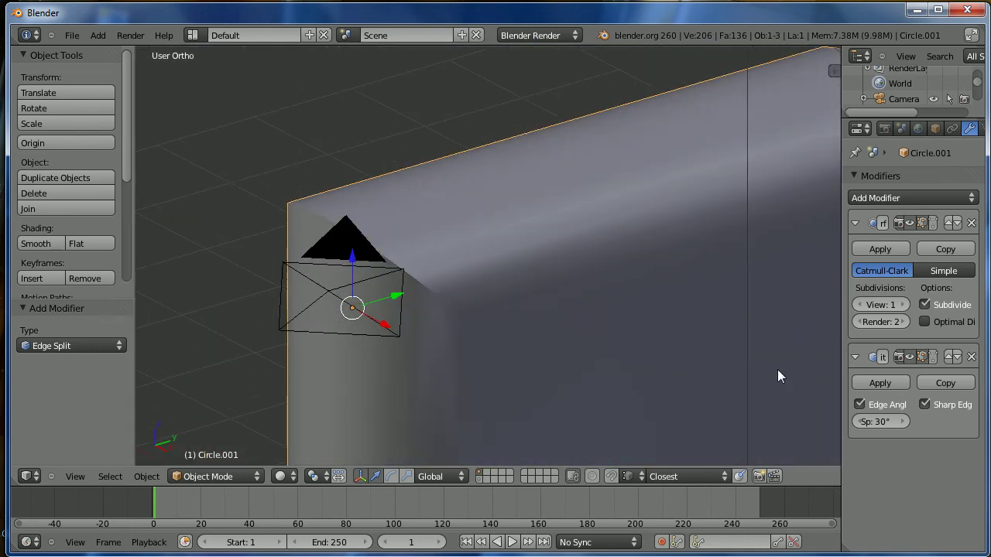
pyautogui.keyDown('shift'); pyautogui.moveTo(771, 372); pyautogui.dragTo(566, 239, button='middle'); pyautogui.keyUp('shift')
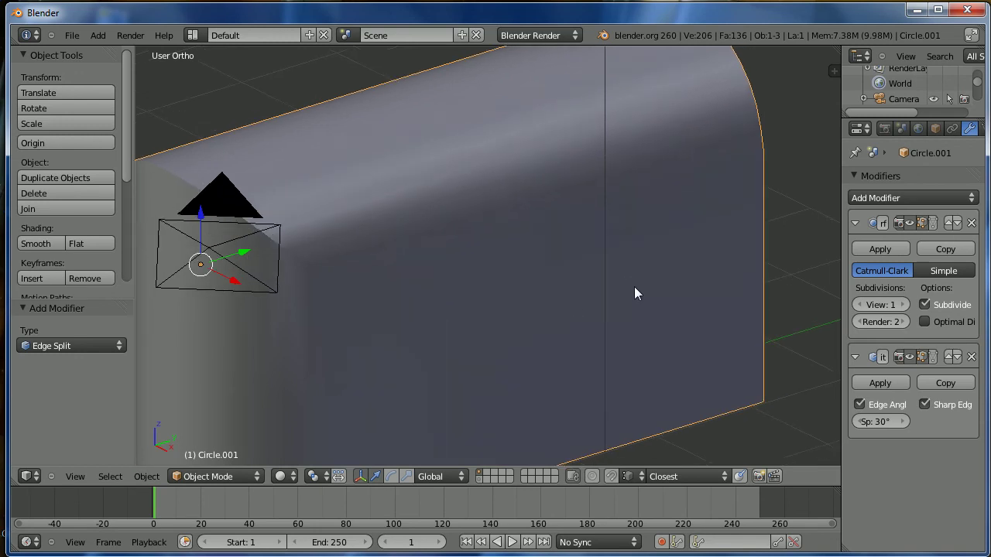
# - Disable Edge Angle splitting in the Edge Split modifier, keeping Sharp Edges on, and return to object mode
pyautogui.press('Tab')
pyautogui.moveTo(385, 371); pyautogui.dragTo(481, 329, button='middle')
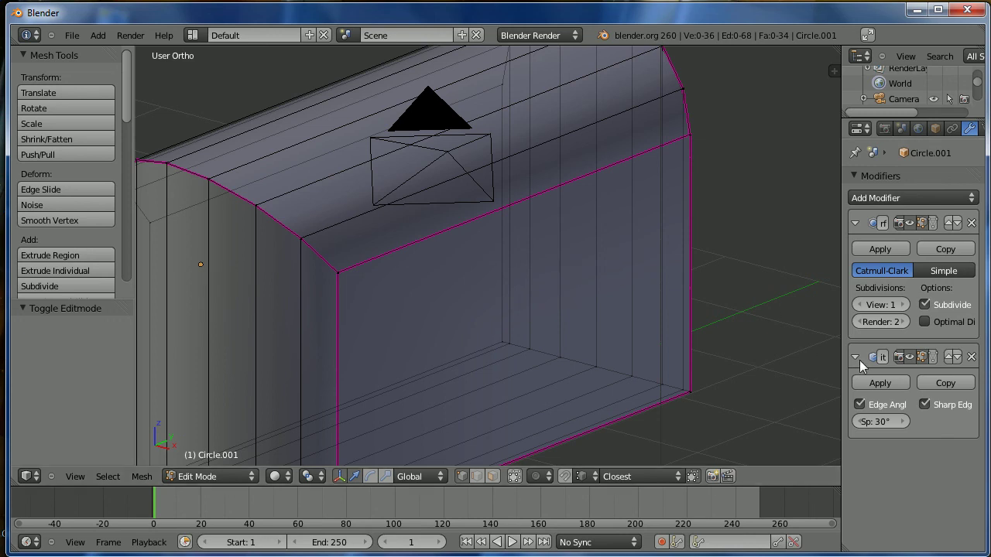
pyautogui.click(859, 405)
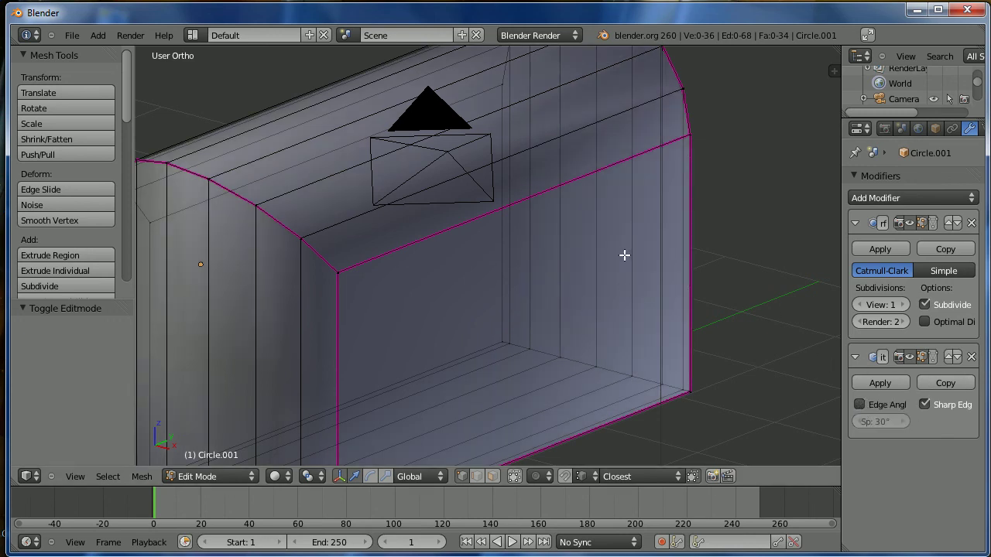
pyautogui.press('Tab')
pyautogui.scroll(-2, 474, 242)
pyautogui.moveTo(474, 243); pyautogui.dragTo(402, 294, button='middle')
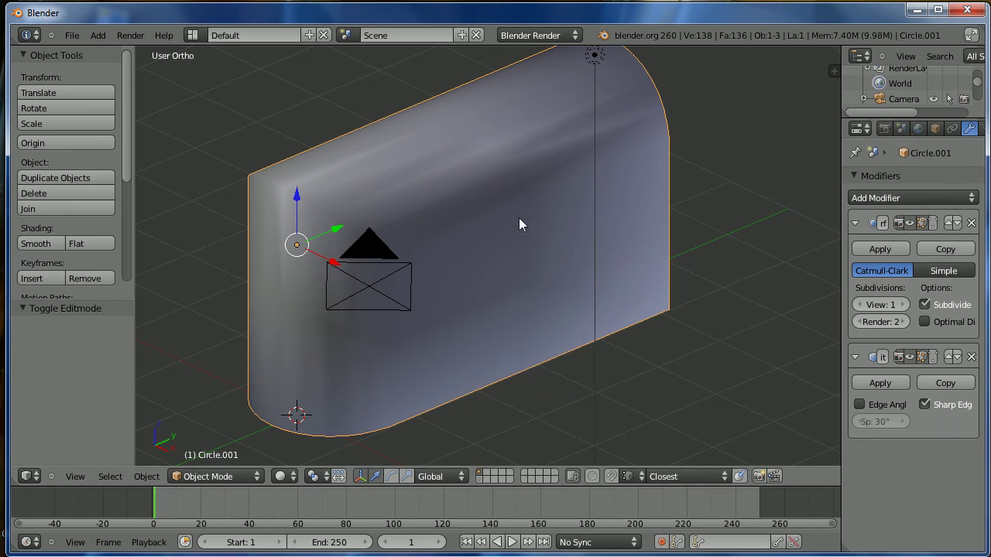
# - In edit mode, mark the arched edge loop along the mitred bend as sharp and check its shading in object mode
pyautogui.press('Tab')
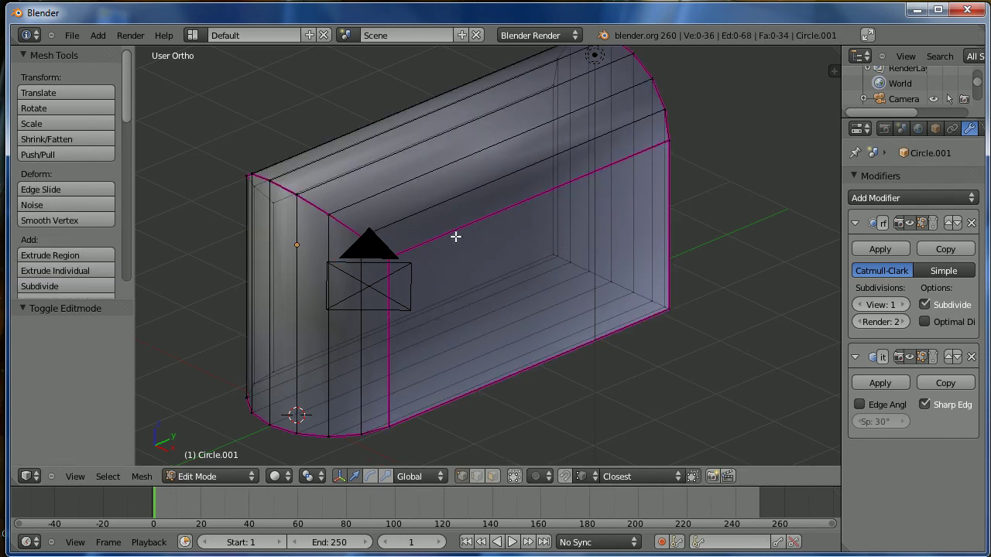
pyautogui.keyDown('shift'); pyautogui.moveTo(468, 225); pyautogui.dragTo(511, 228, button='middle'); pyautogui.keyUp('shift')
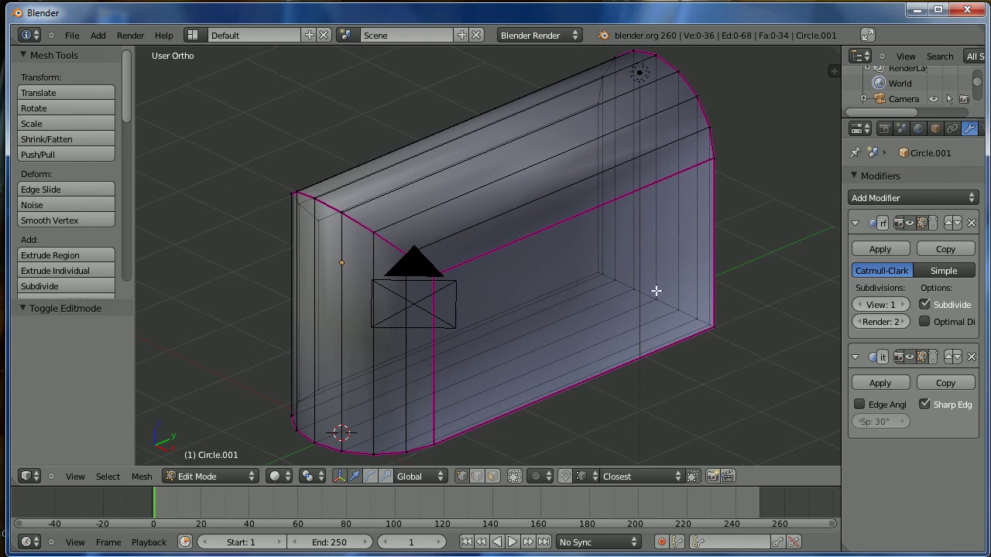
pyautogui.moveTo(331, 296); pyautogui.dragTo(463, 186, button='middle')
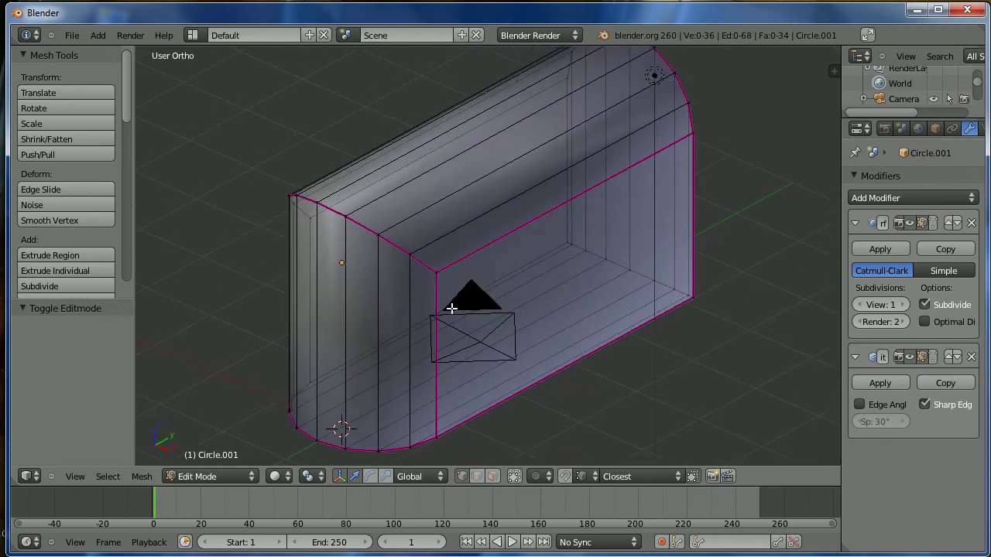
pyautogui.keyDown('shift'); pyautogui.moveTo(637, 212); pyautogui.dragTo(602, 202, button='middle'); pyautogui.keyUp('shift')
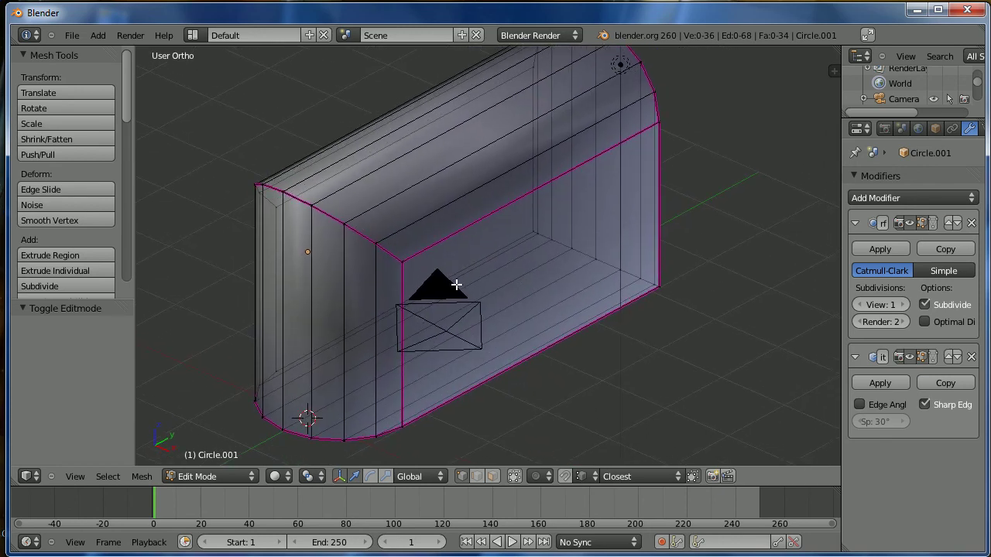
pyautogui.keyDown('alt'); pyautogui.rightClick(391, 257); pyautogui.keyUp('alt')
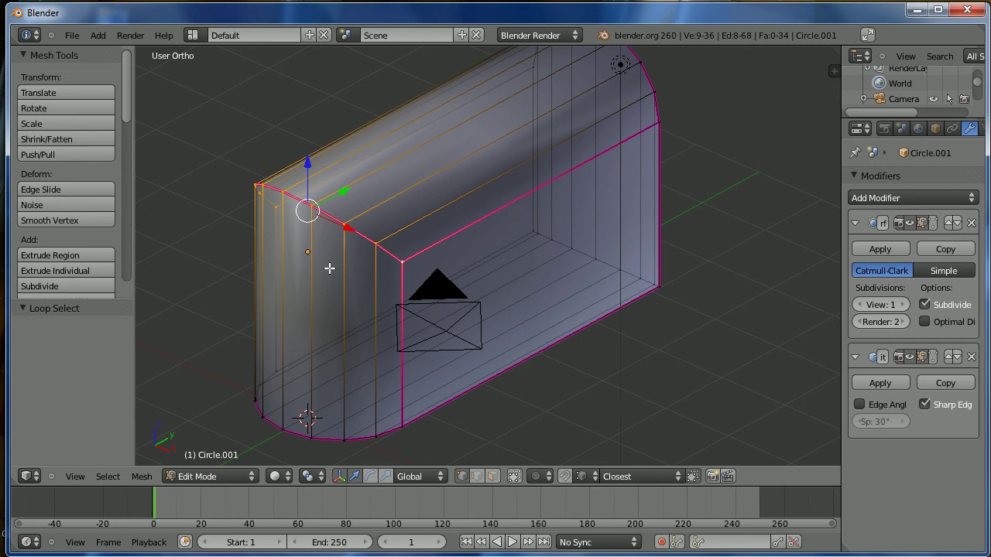
pyautogui.scroll(2, 343, 214)
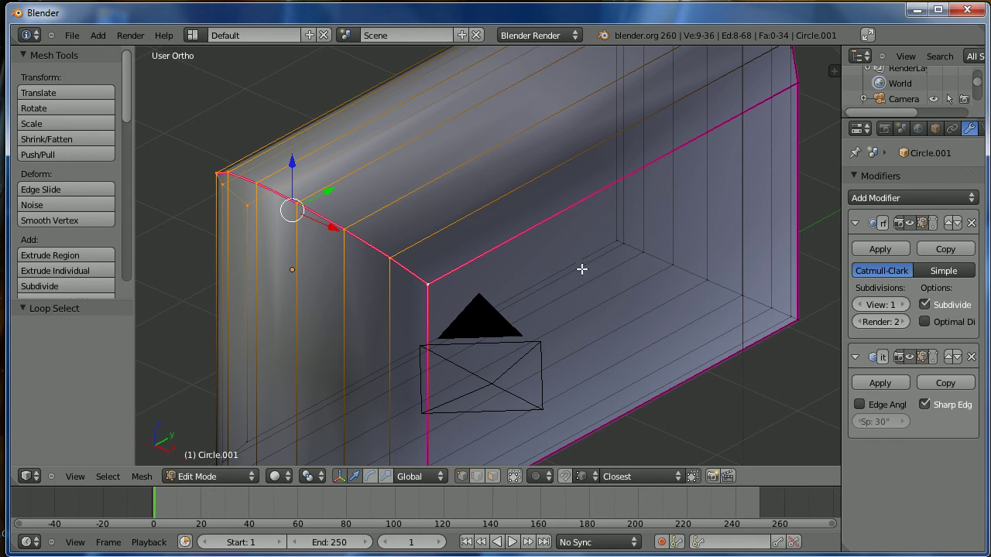
pyautogui.hotkey('ctrl', 'e')
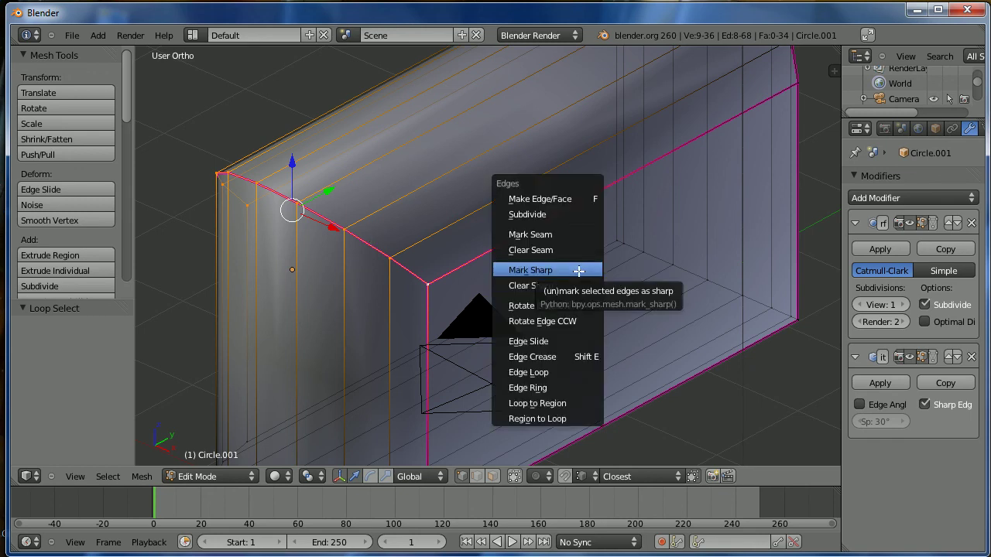
pyautogui.click(540, 271)
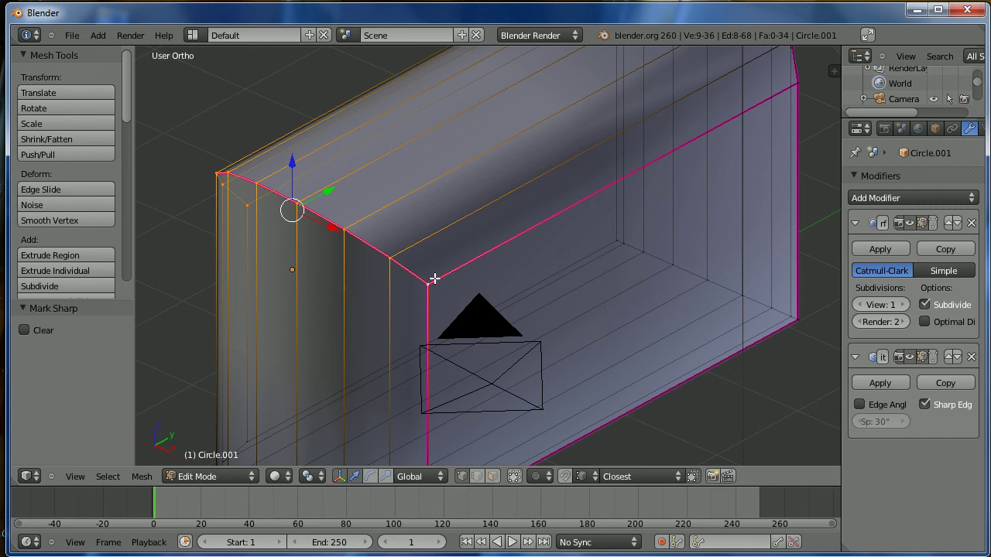
pyautogui.press('Tab')
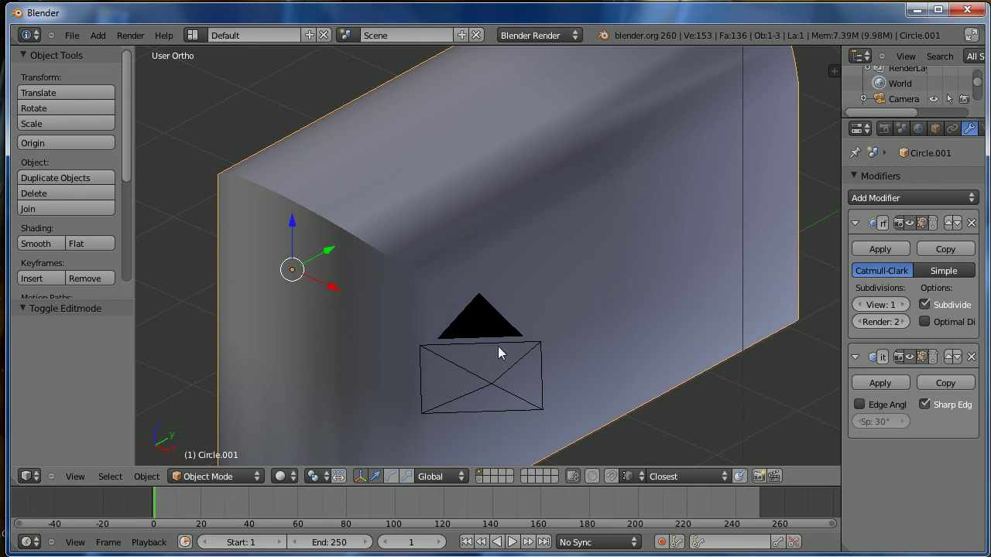
pyautogui.press('Tab')
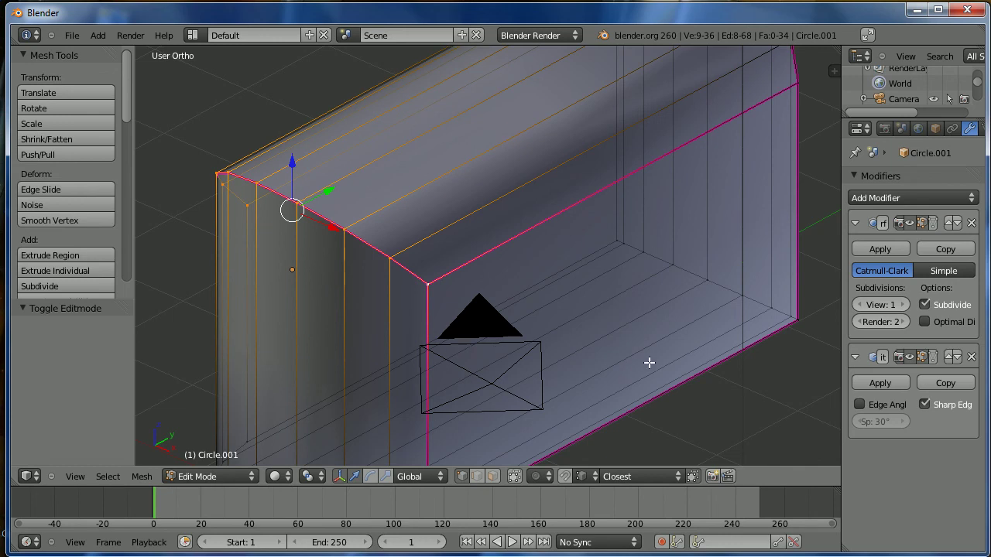
# - Mark the four border edges of the flat side wall as sharp and check its shading in object mode
pyautogui.keyDown('shift'); pyautogui.moveTo(639, 365); pyautogui.dragTo(605, 275, button='middle'); pyautogui.keyUp('shift')
pyautogui.rightClick(388, 206)
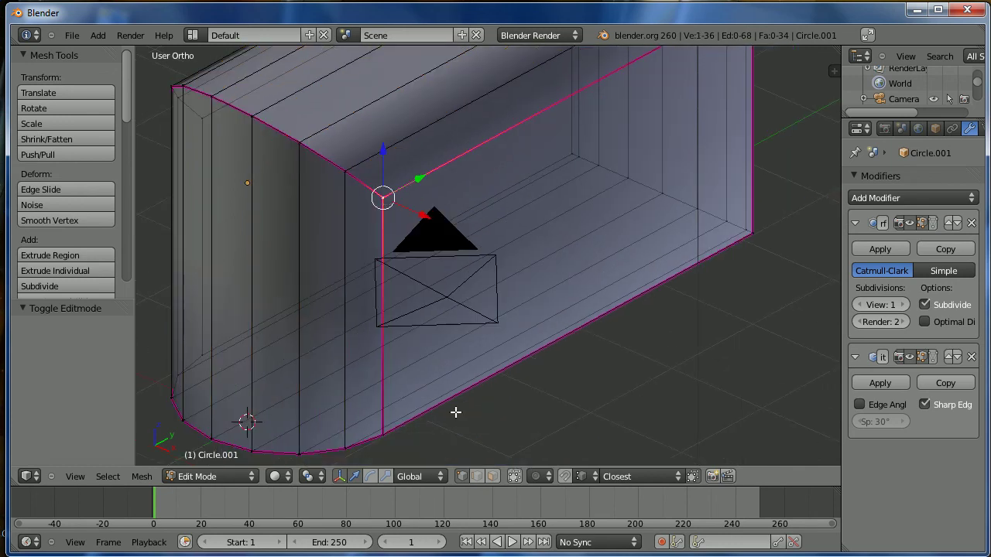
pyautogui.keyDown('shift'); pyautogui.rightClick(384, 434); pyautogui.keyUp('shift')
pyautogui.keyDown('shift'); pyautogui.rightClick(755, 243); pyautogui.keyUp('shift')
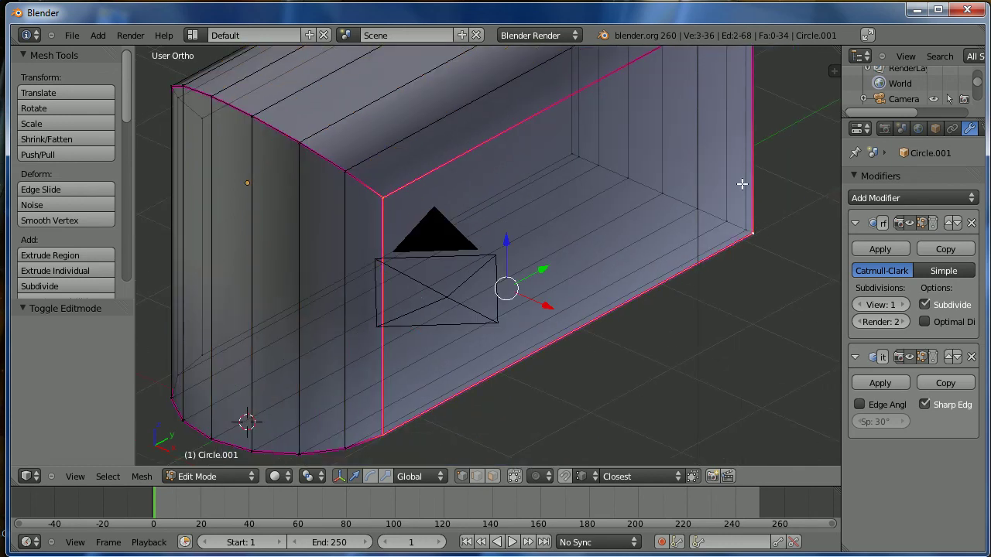
pyautogui.keyDown('shift'); pyautogui.moveTo(633, 219); pyautogui.dragTo(549, 356, button='middle'); pyautogui.keyUp('shift')
pyautogui.keyDown('shift'); pyautogui.rightClick(680, 133); pyautogui.keyUp('shift')
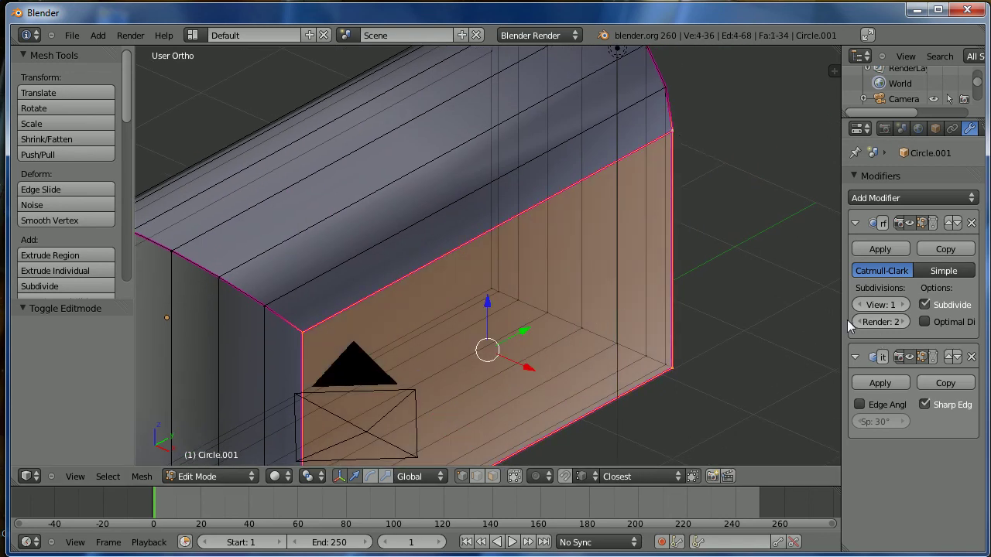
pyautogui.hotkey('ctrl', 'e')
pyautogui.click(707, 314)
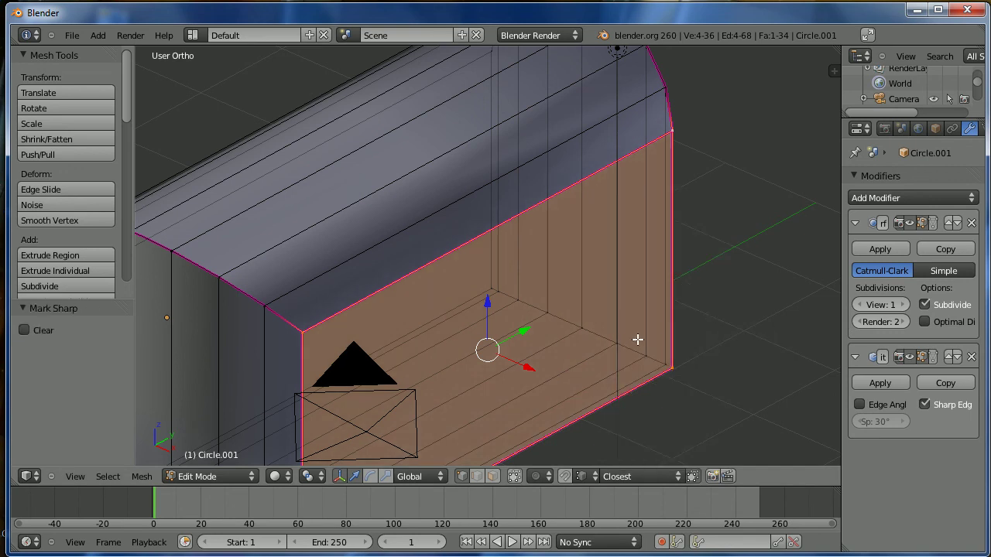
pyautogui.press('Tab')
pyautogui.moveTo(473, 318); pyautogui.dragTo(490, 317, button='middle')
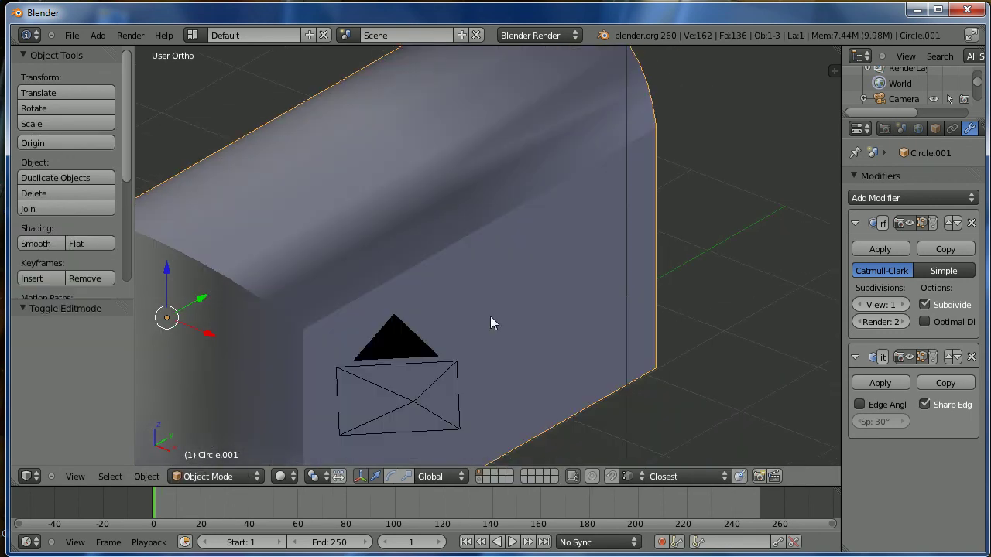
pyautogui.keyDown('shift'); pyautogui.moveTo(627, 301); pyautogui.dragTo(565, 191, button='middle'); pyautogui.keyUp('shift')
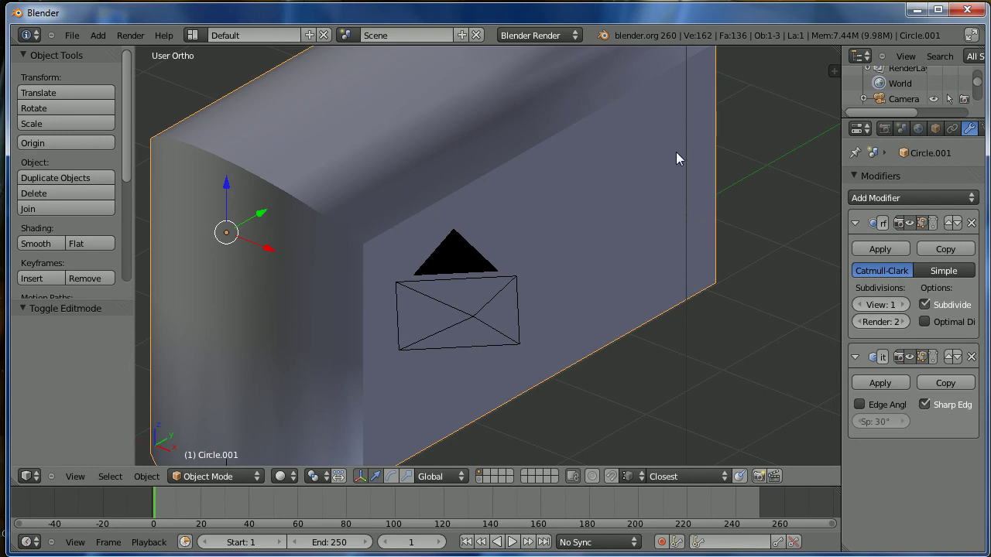
pyautogui.keyDown('shift'); pyautogui.moveTo(665, 206); pyautogui.dragTo(681, 210, button='middle'); pyautogui.keyUp('shift')
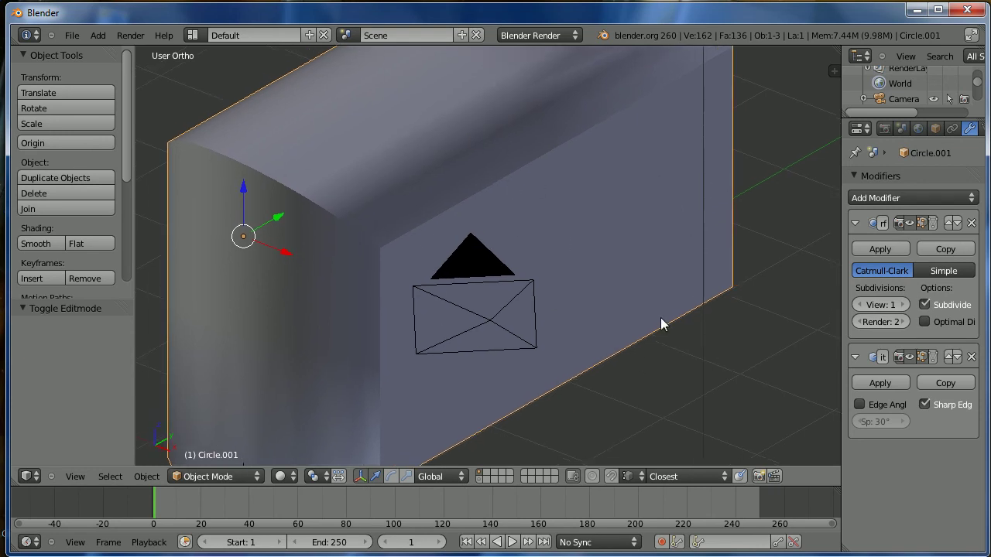
pyautogui.hotkey('ctrl', 'Tab')
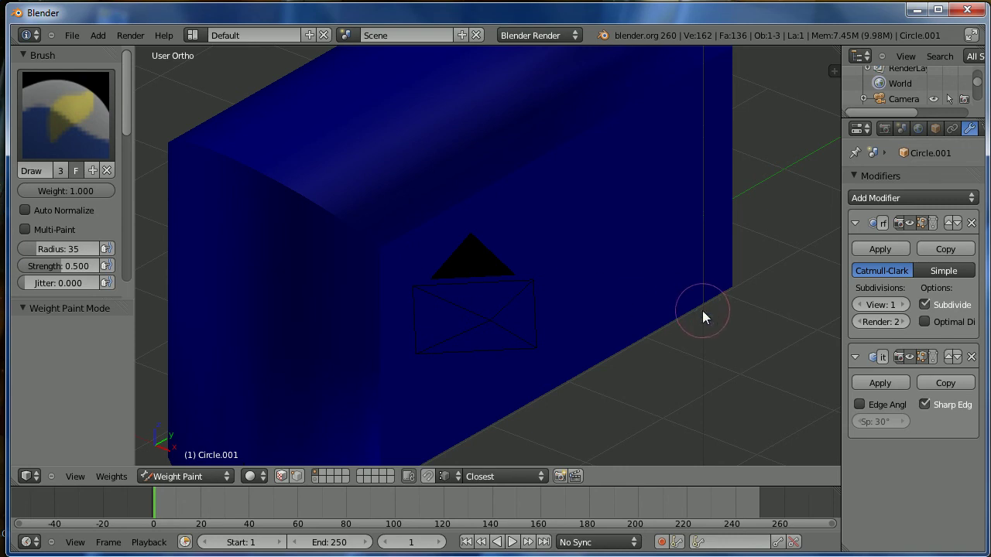
pyautogui.hotkey('ctrl', 'Tab')
pyautogui.scroll(3, 658, 306)
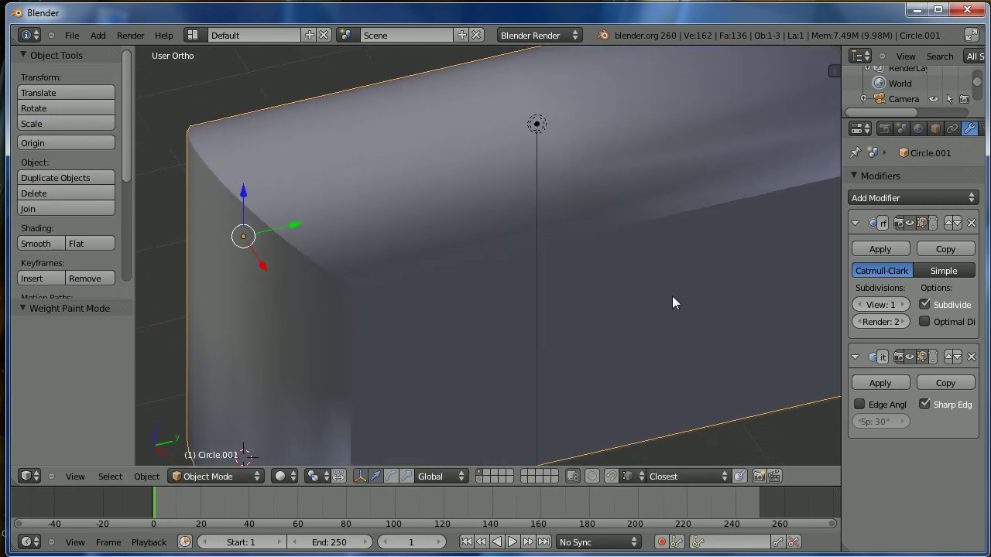
# - In edit mode, mark the arched edge loop at the end opposite the mitred bend as sharp
pyautogui.press('Tab')
pyautogui.moveTo(655, 320); pyautogui.dragTo(582, 225, button='middle')
pyautogui.scroll(-2, 629, 232)
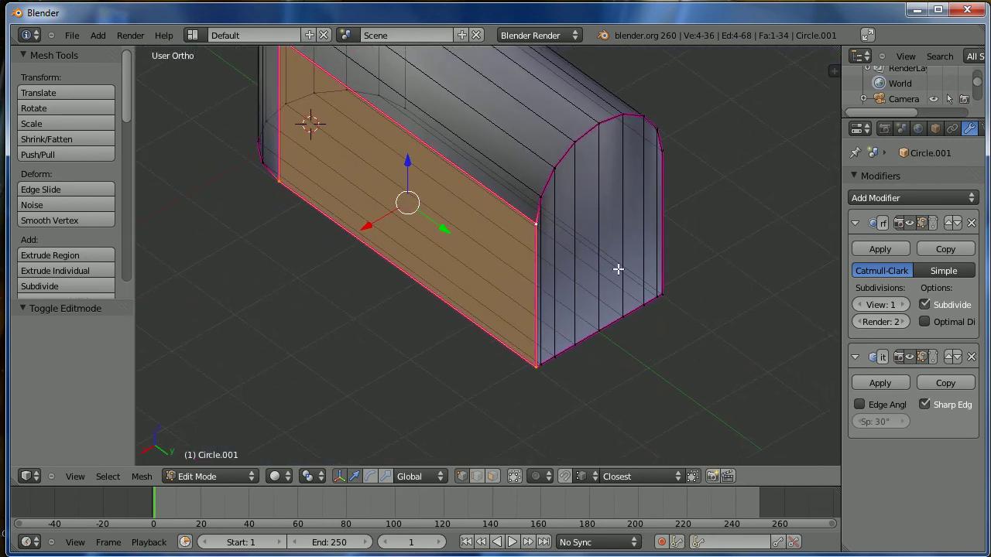
pyautogui.press('a')
pyautogui.keyDown('alt'); pyautogui.rightClick(563, 156); pyautogui.keyUp('alt')
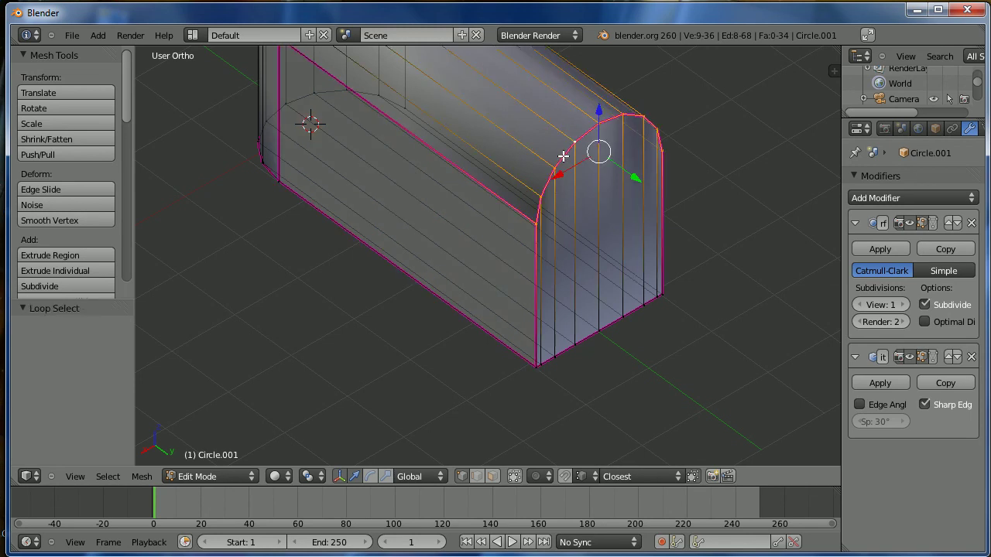
pyautogui.hotkey('ctrl', 'e')
pyautogui.click(658, 240)
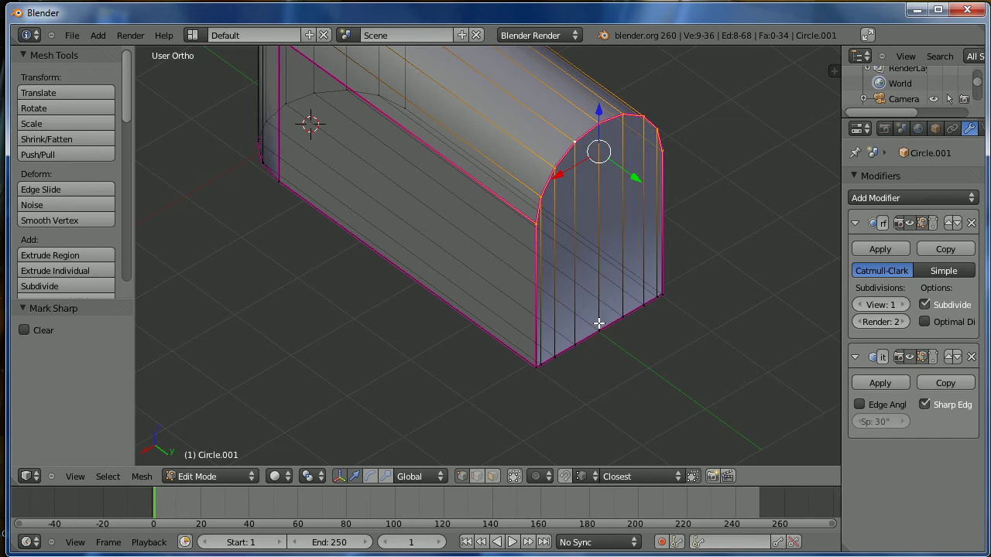
# - Mark the straight bottom edge loop of the end opposite the mitred bend as sharp
pyautogui.rightClick(534, 230)
pyautogui.rightClick(539, 361)
pyautogui.rightClick(534, 226)
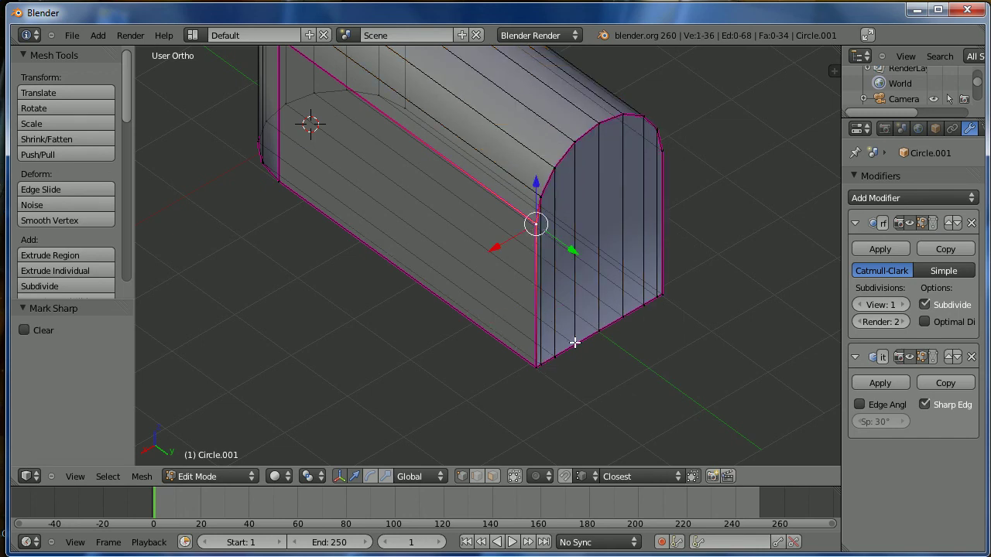
pyautogui.keyDown('alt'); pyautogui.rightClick(550, 360); pyautogui.keyUp('alt')
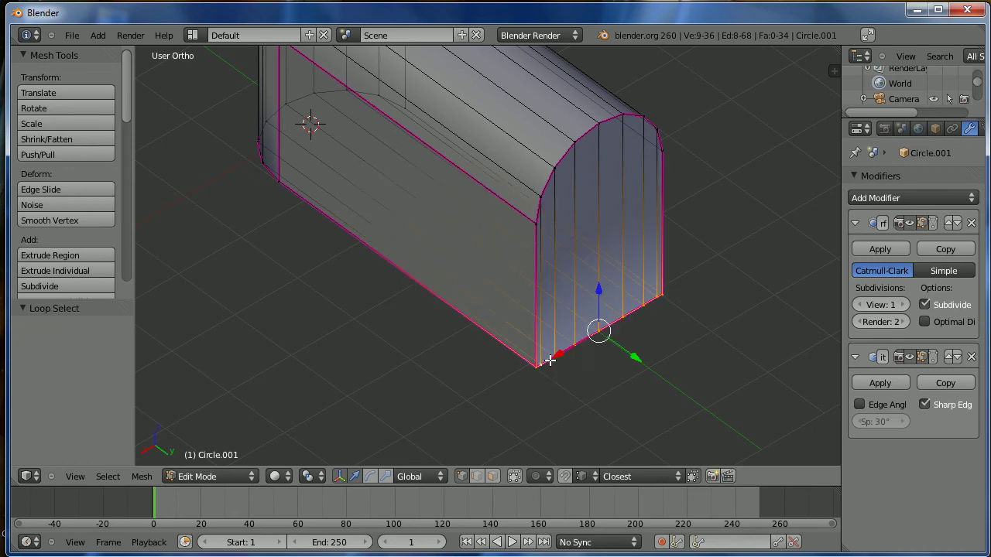
pyautogui.hotkey('ctrl', 'e')
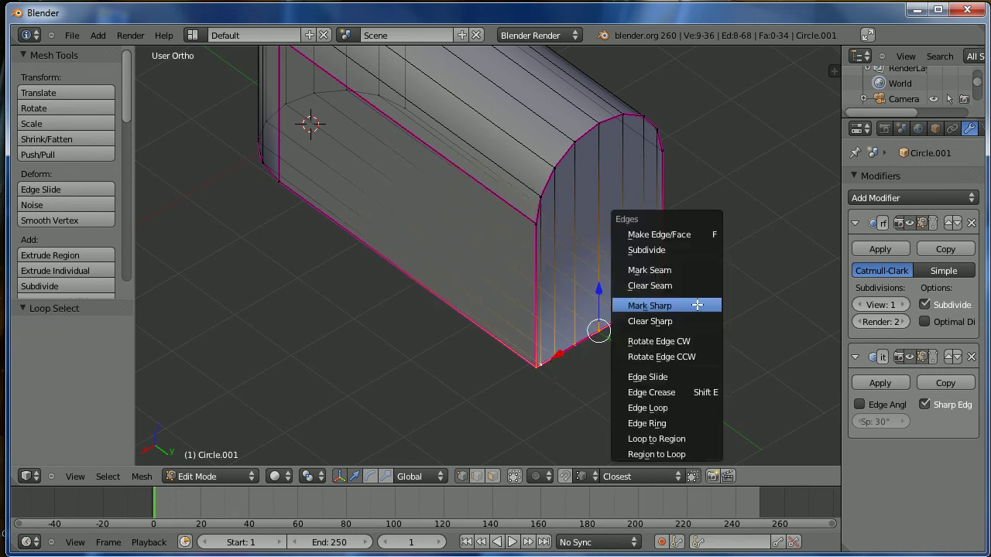
pyautogui.click(695, 305)
# - Select the four corner vertices of the opposite flat side wall and mark its border edges as sharp
pyautogui.moveTo(699, 290); pyautogui.dragTo(556, 252, button='middle')
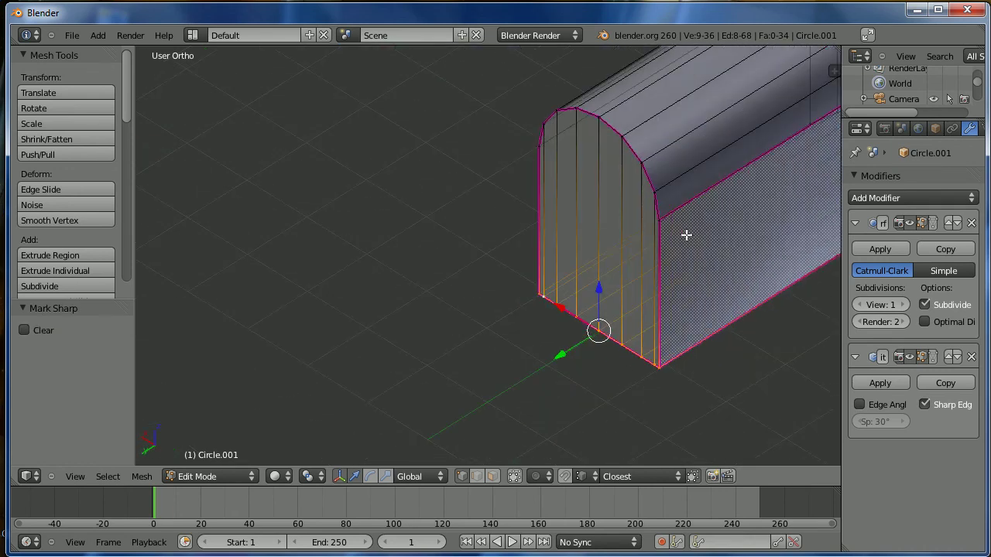
pyautogui.moveTo(760, 270); pyautogui.dragTo(533, 228, button='middle')
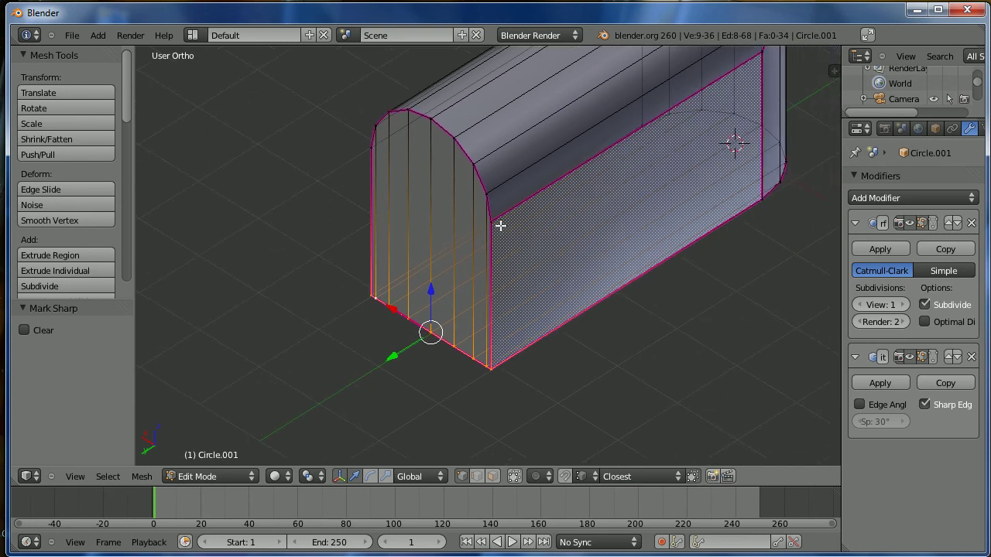
pyautogui.rightClick(498, 224)
pyautogui.keyDown('shift'); pyautogui.rightClick(505, 370); pyautogui.keyUp('shift')
pyautogui.keyDown('shift'); pyautogui.rightClick(769, 206); pyautogui.keyUp('shift')
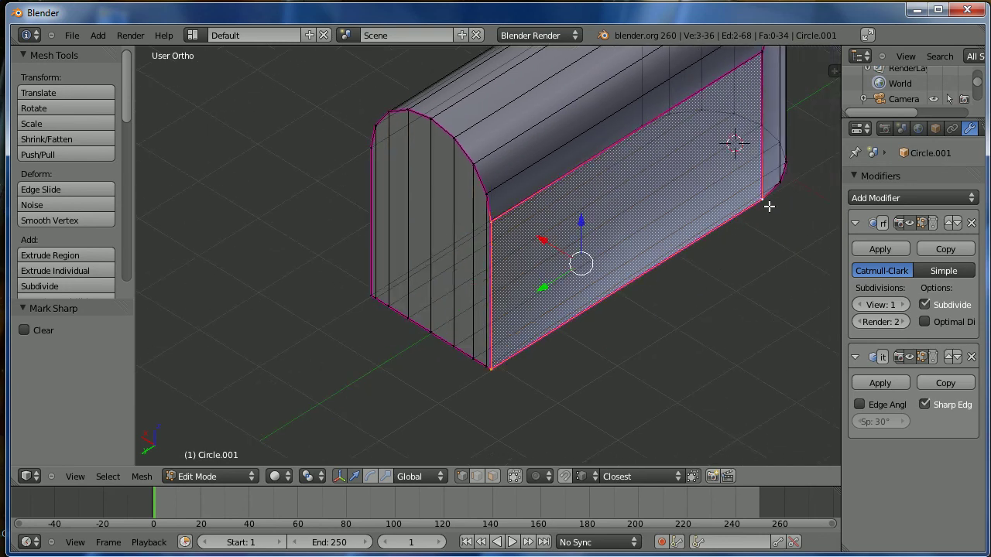
pyautogui.keyDown('shift'); pyautogui.rightClick(763, 51); pyautogui.keyUp('shift')
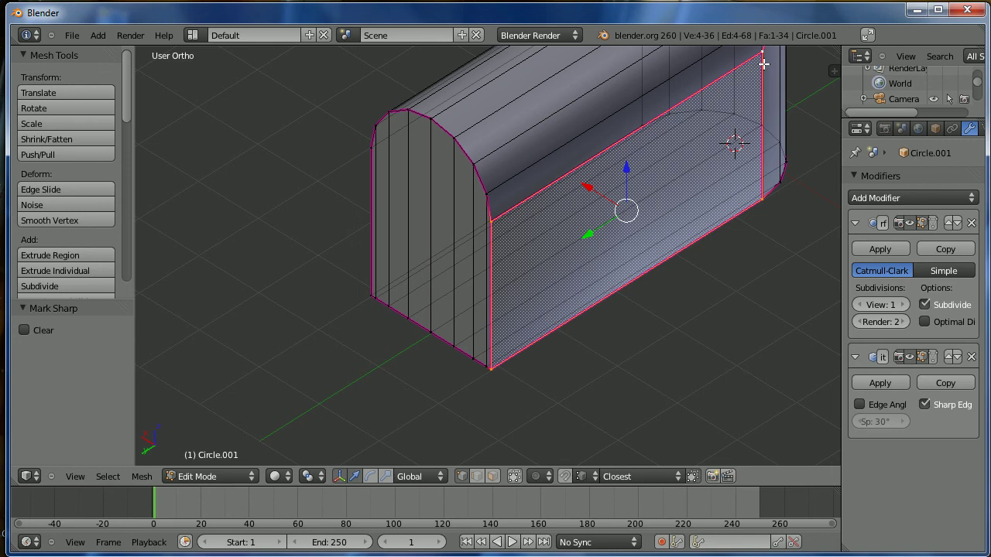
pyautogui.hotkey('ctrl', 'e')
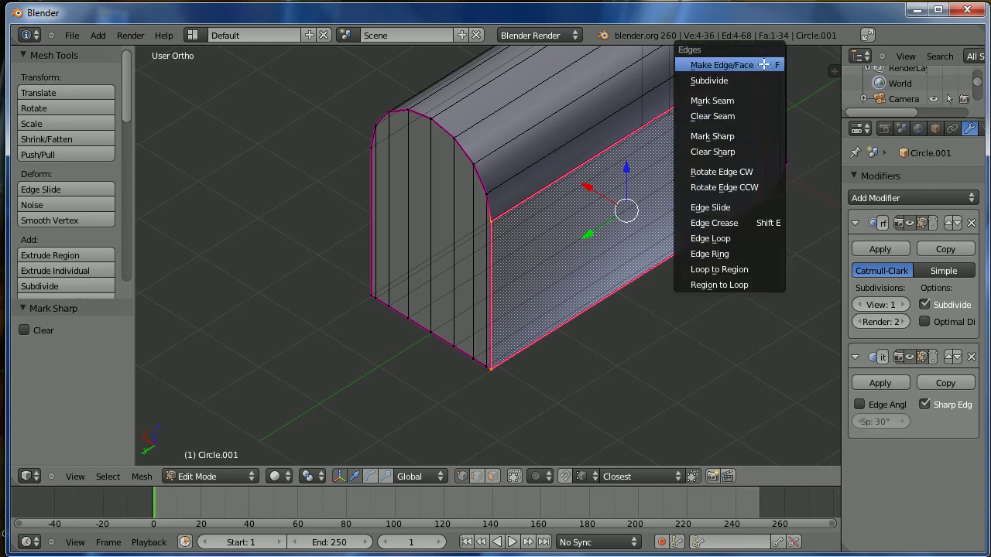
pyautogui.click(756, 137)
# - Mark the curved bottom edge loop below the mitred bend as sharp
pyautogui.moveTo(732, 261); pyautogui.dragTo(595, 308, button='middle')
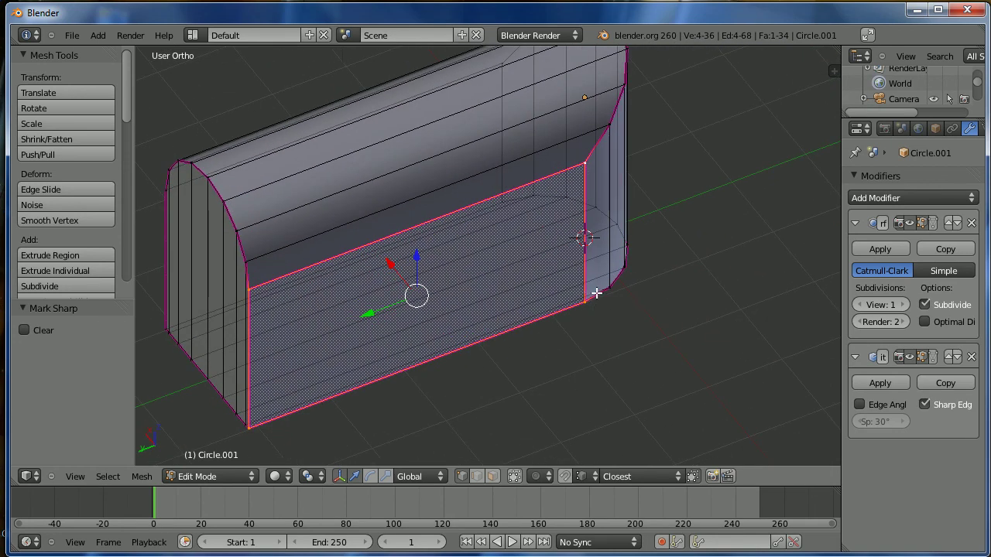
pyautogui.keyDown('alt'); pyautogui.rightClick(600, 295); pyautogui.keyUp('alt')
pyautogui.moveTo(612, 343); pyautogui.dragTo(669, 327, button='middle')
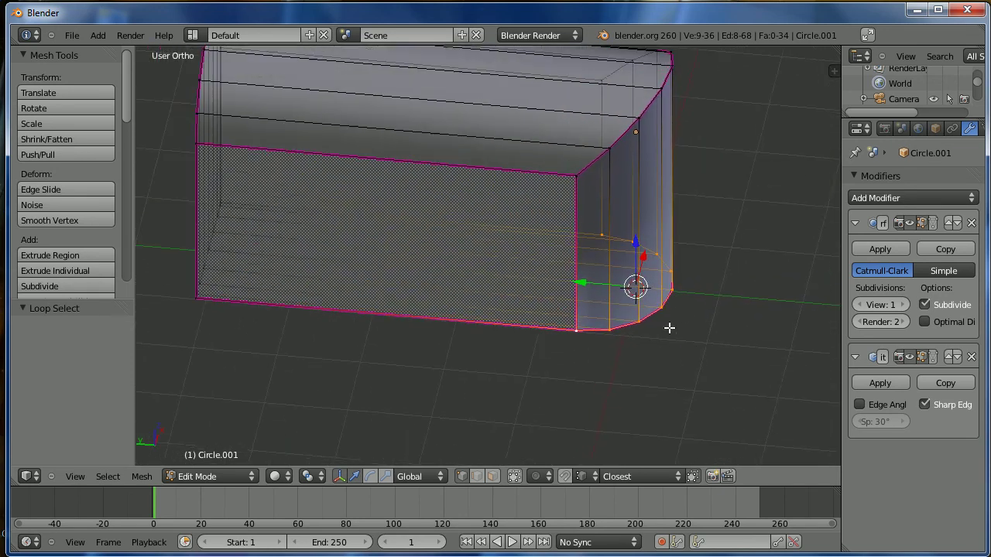
pyautogui.hotkey('ctrl', 'e')
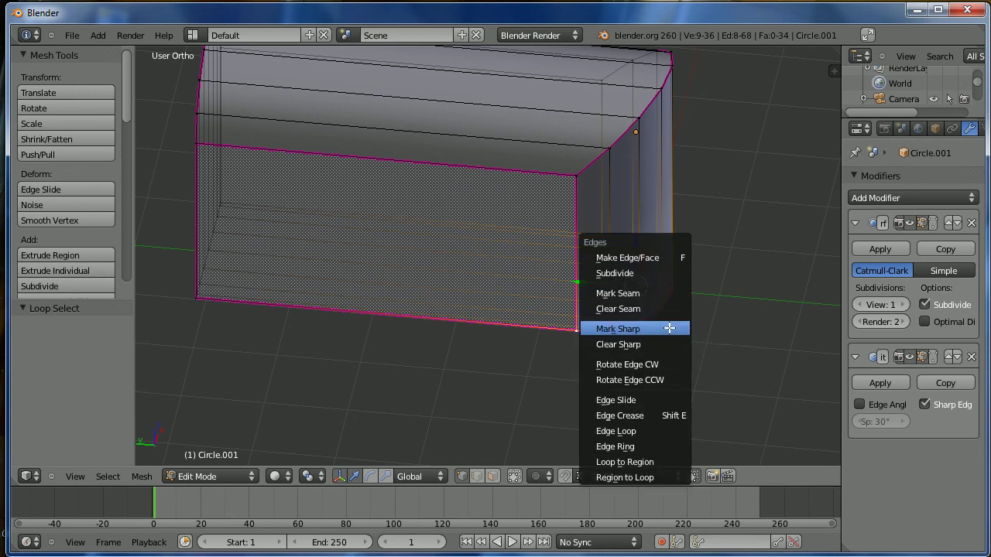
pyautogui.click(628, 330)
# - Return to object mode, render the body through the camera to check the sharp edges, and close the render
pyautogui.moveTo(491, 342); pyautogui.dragTo(543, 286, button='middle')
pyautogui.press('Tab')
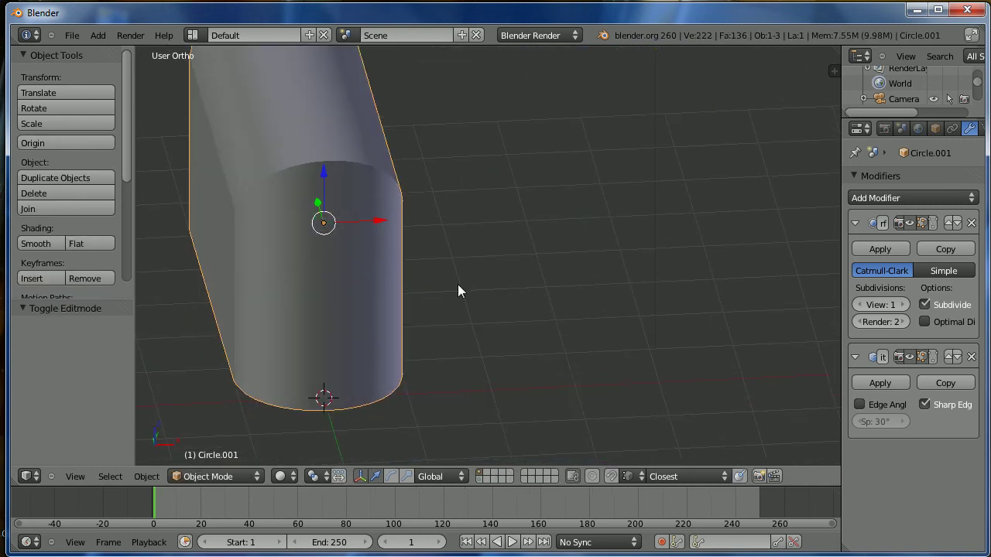
pyautogui.moveTo(389, 301); pyautogui.dragTo(635, 284, button='middle')
pyautogui.press('KP_0')
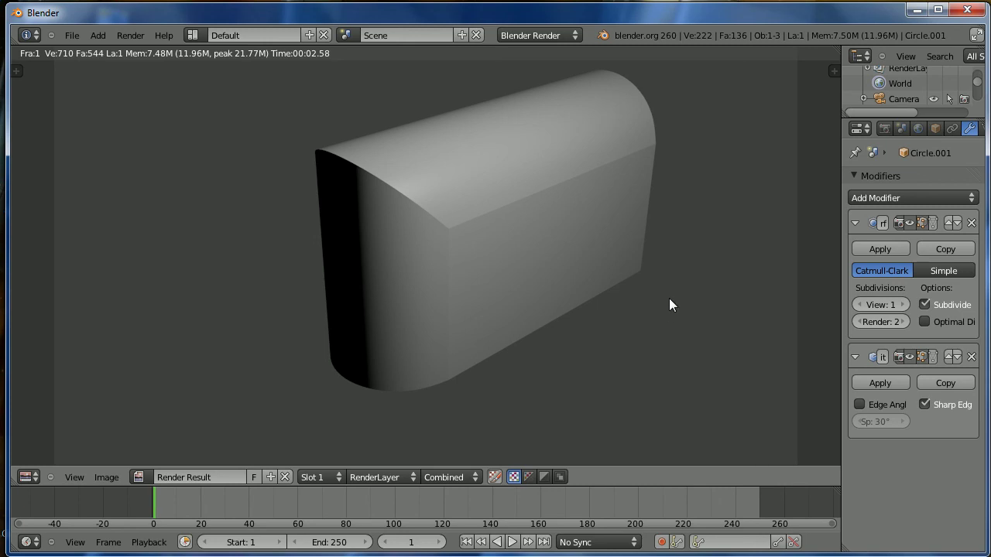
pyautogui.press('Escape')
# - Inspect the sharp edge markings in edit mode and the body's shading in object mode
pyautogui.moveTo(587, 289); pyautogui.dragTo(567, 283, button='middle')
pyautogui.press('Tab')
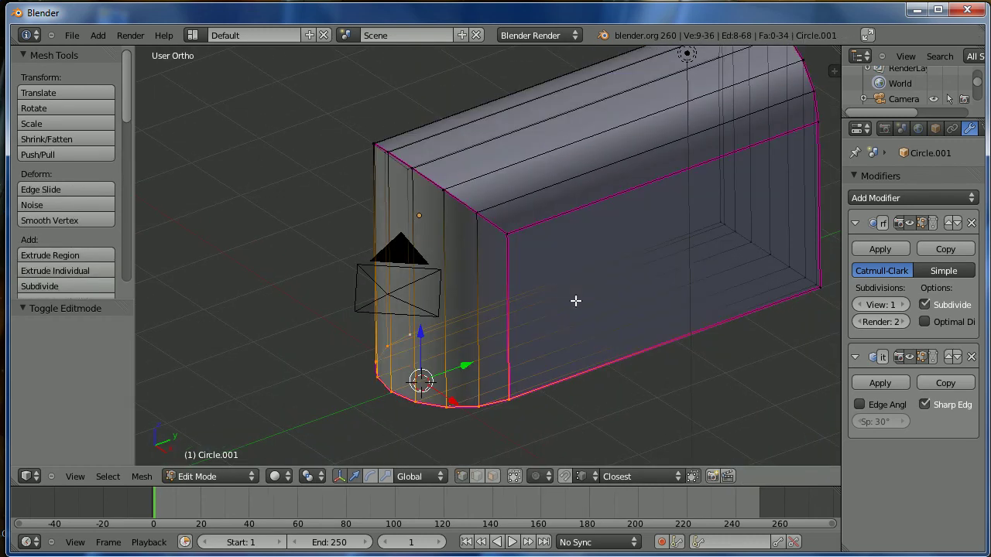
pyautogui.moveTo(726, 261); pyautogui.dragTo(600, 314, button='middle')
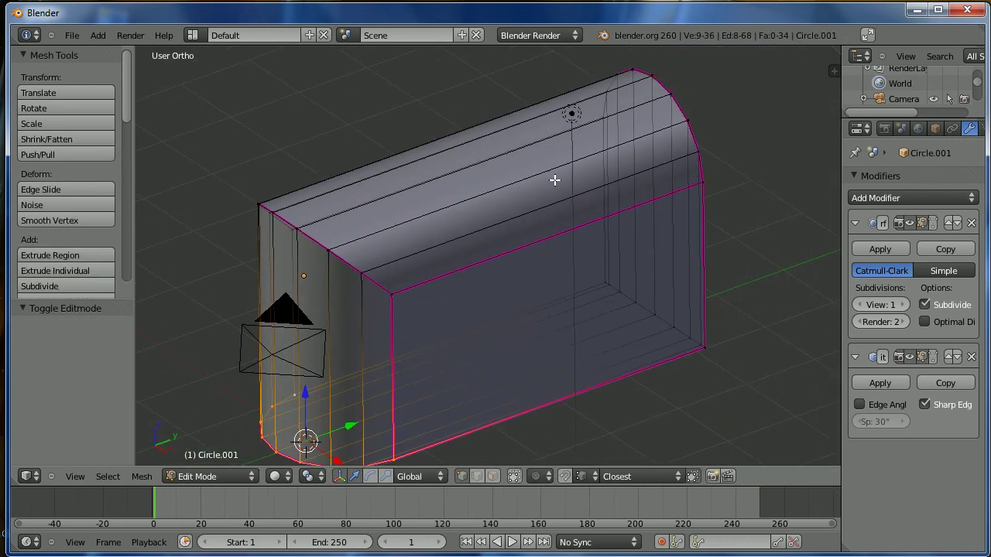
pyautogui.keyDown('shift'); pyautogui.moveTo(465, 345); pyautogui.dragTo(534, 323, button='middle'); pyautogui.keyUp('shift')
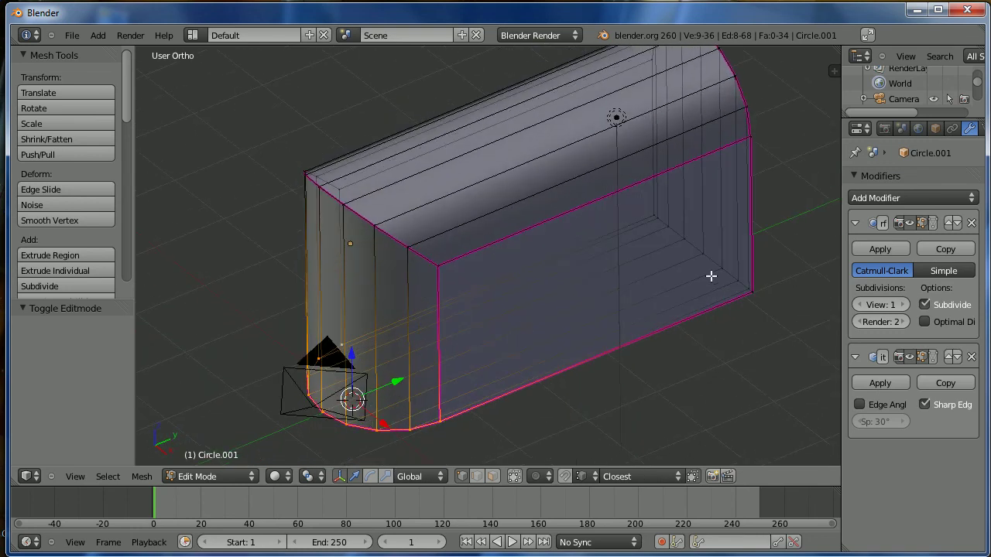
pyautogui.press('Tab')
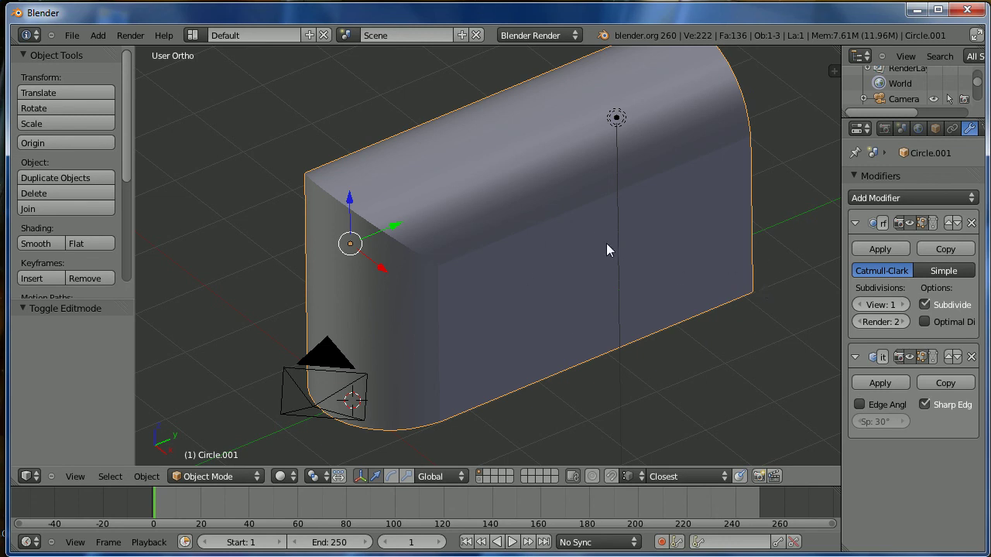
# - In edit mode, deselect everything, run Recalculate normals, and inspect the body's shading in object mode
pyautogui.press('Tab')
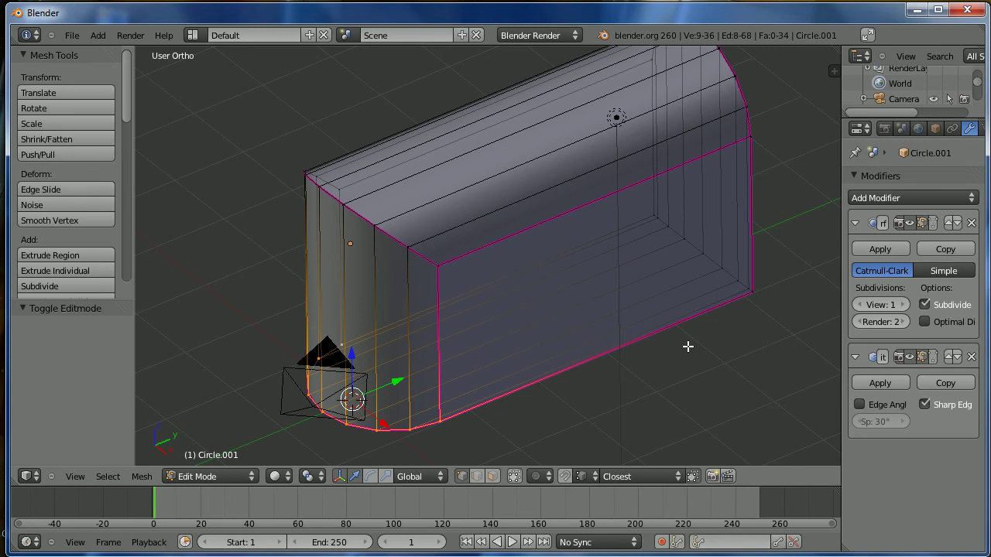
pyautogui.press('a')
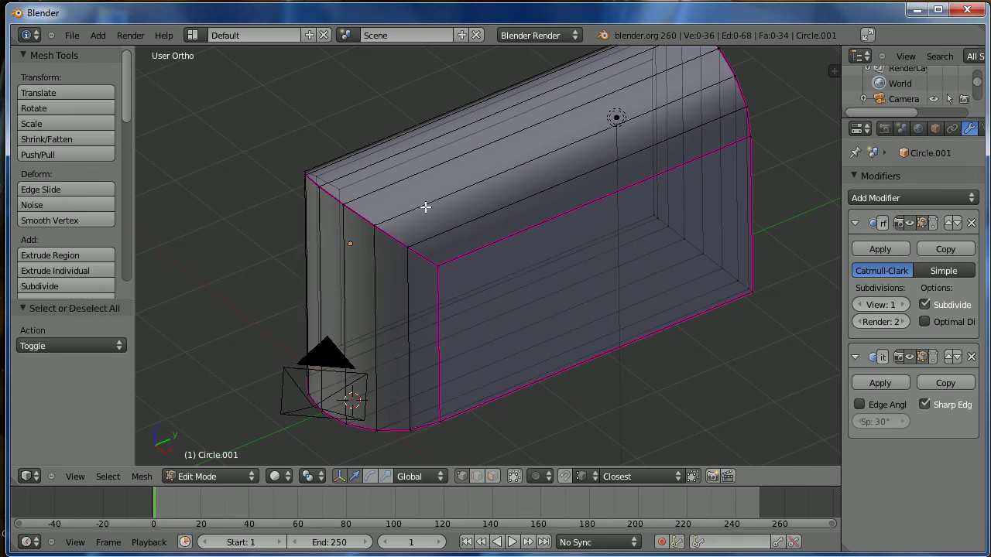
pyautogui.moveTo(124, 80); pyautogui.dragTo(126, 176)
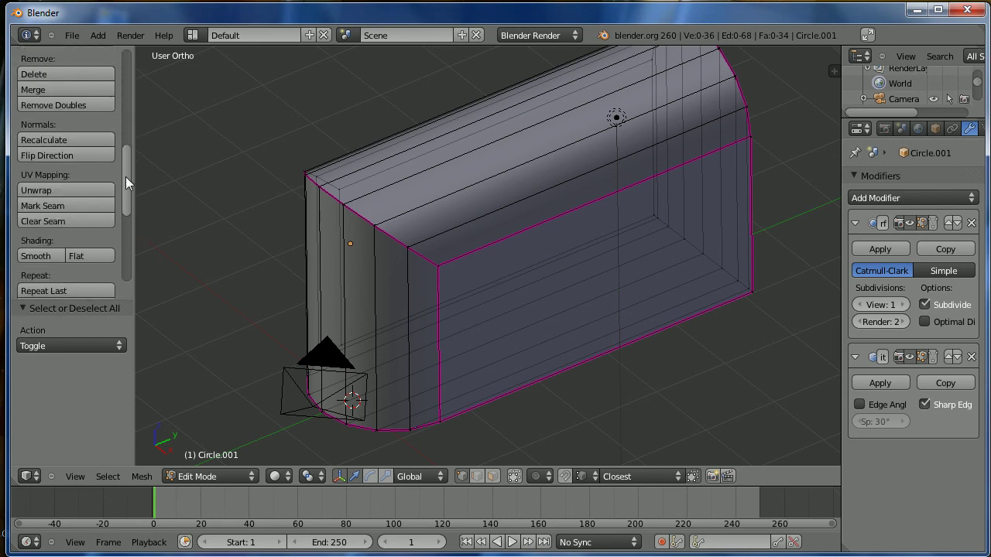
pyautogui.click(72, 139)
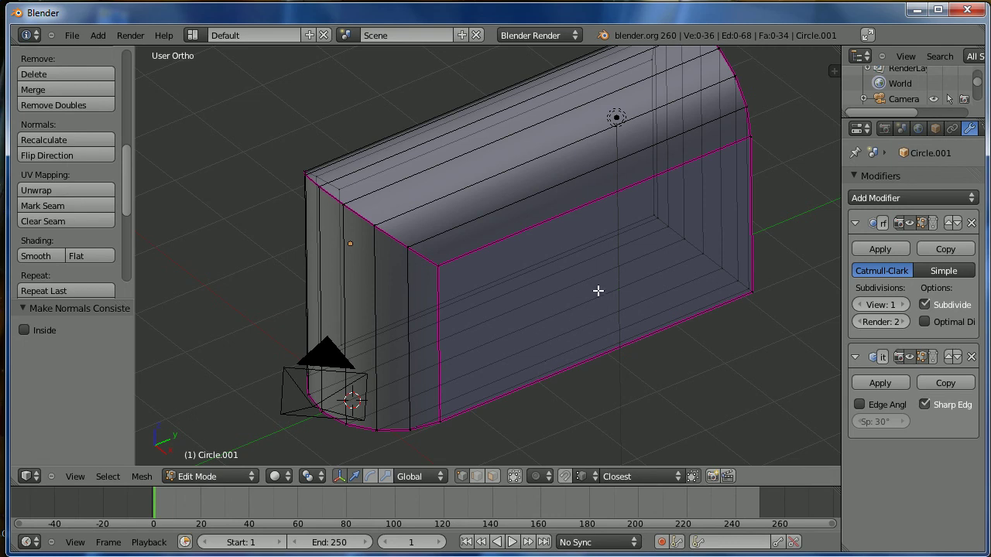
pyautogui.press('Tab')
pyautogui.moveTo(342, 328); pyautogui.dragTo(312, 288, button='middle')
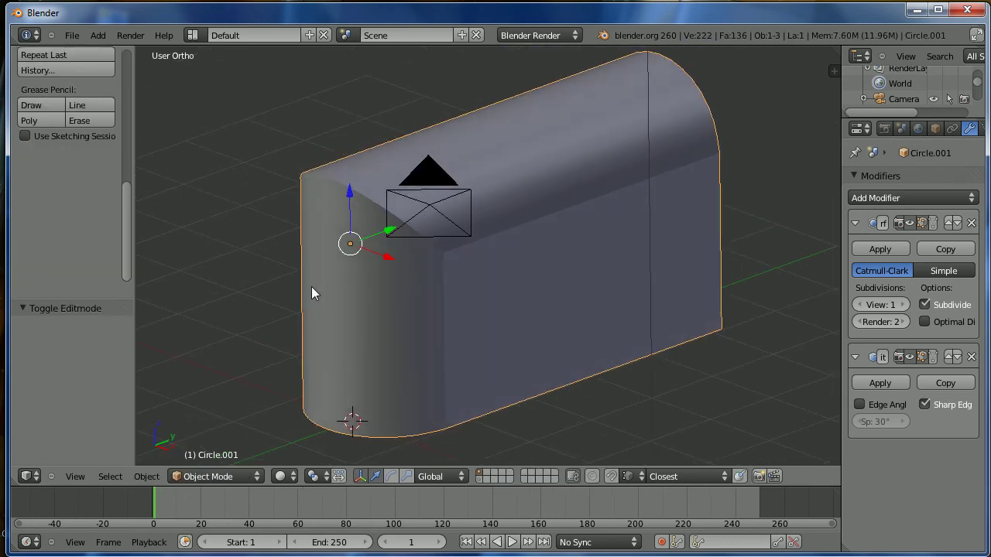
pyautogui.moveTo(499, 278); pyautogui.dragTo(603, 320, button='middle')
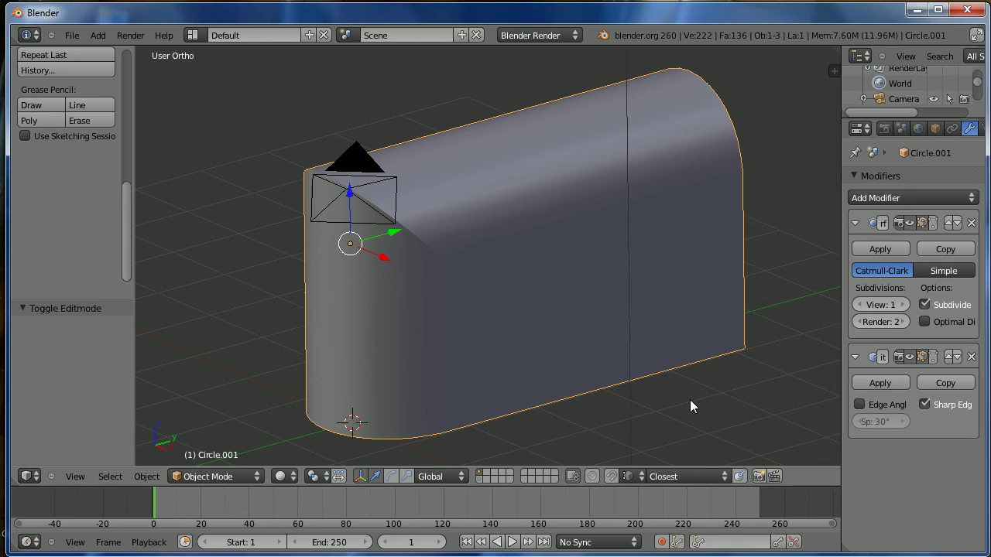
pyautogui.moveTo(601, 325); pyautogui.dragTo(589, 343, button='middle')
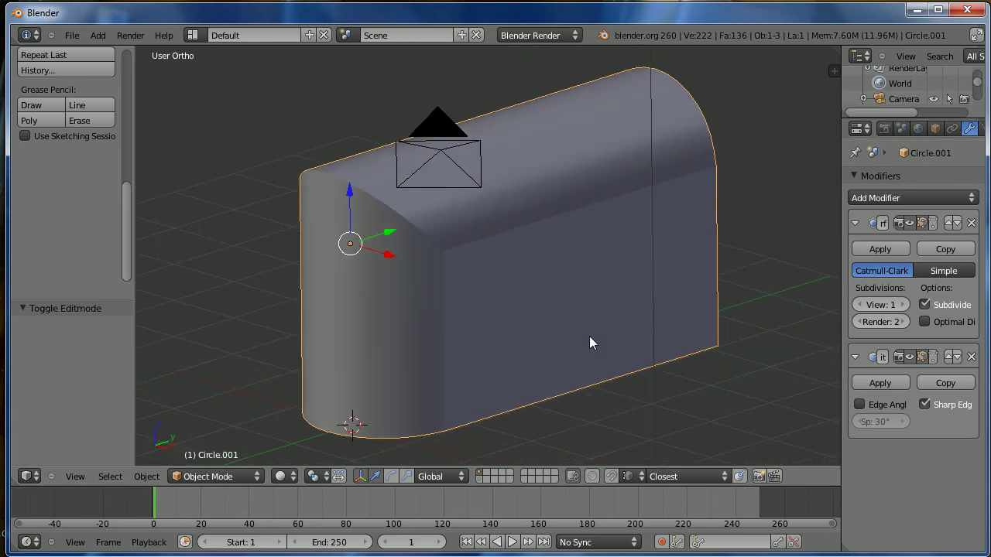